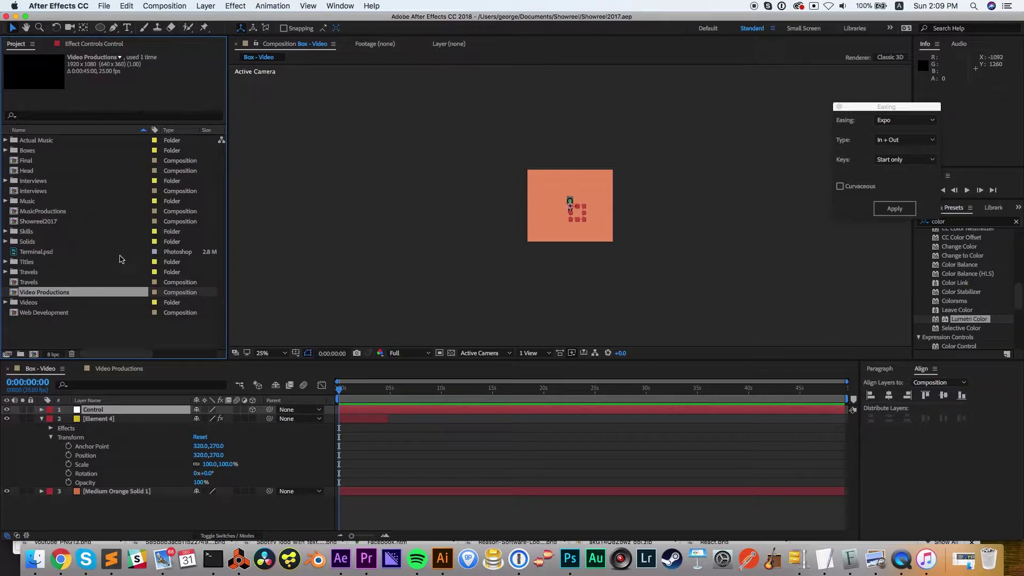
Step: Open the Final composition and preview its coloured box grid within the first second and a half
{"action": "left_click", "coordinate": [110, 368]}
{"action": "left_click", "coordinate": [40, 368]}
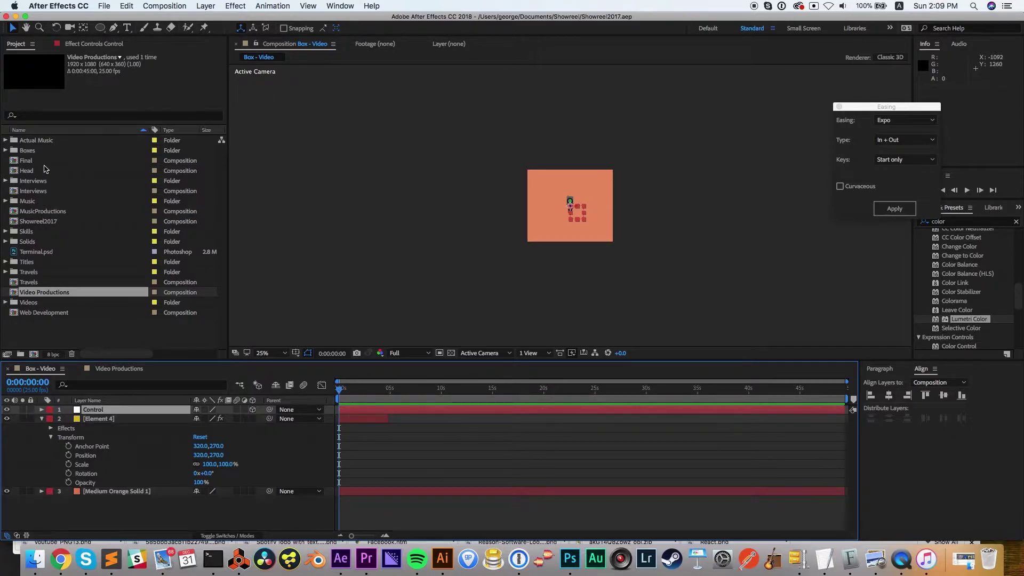
{"action": "double_click", "coordinate": [27, 160]}
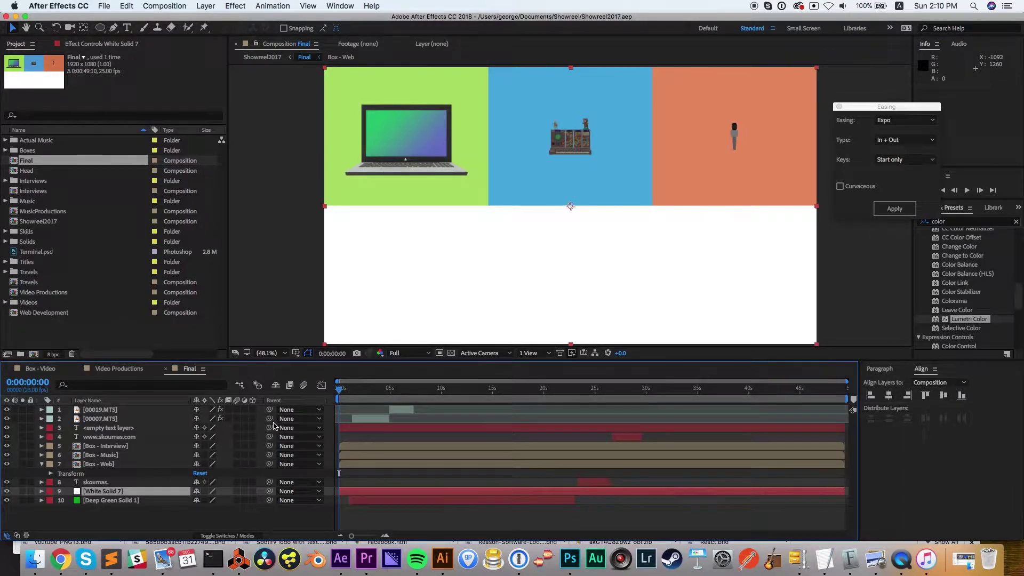
{"action": "mouse_move", "coordinate": [339, 391]}
{"action": "left_mouse_down"}
{"action": "mouse_move", "coordinate": [397, 391]}
{"action": "mouse_move", "coordinate": [354, 391]}
{"action": "left_mouse_up"}
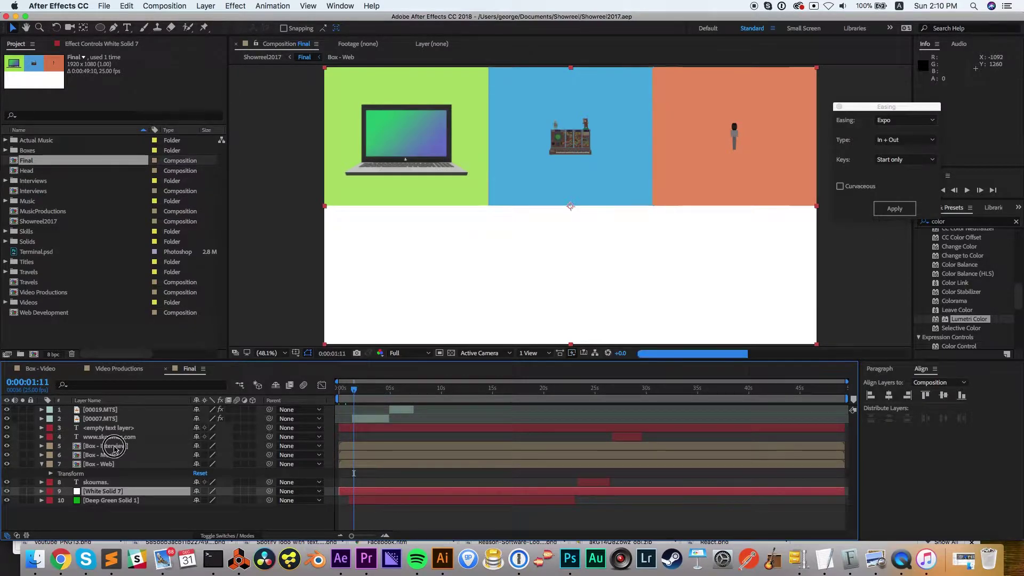
{"action": "left_click", "coordinate": [114, 447]}
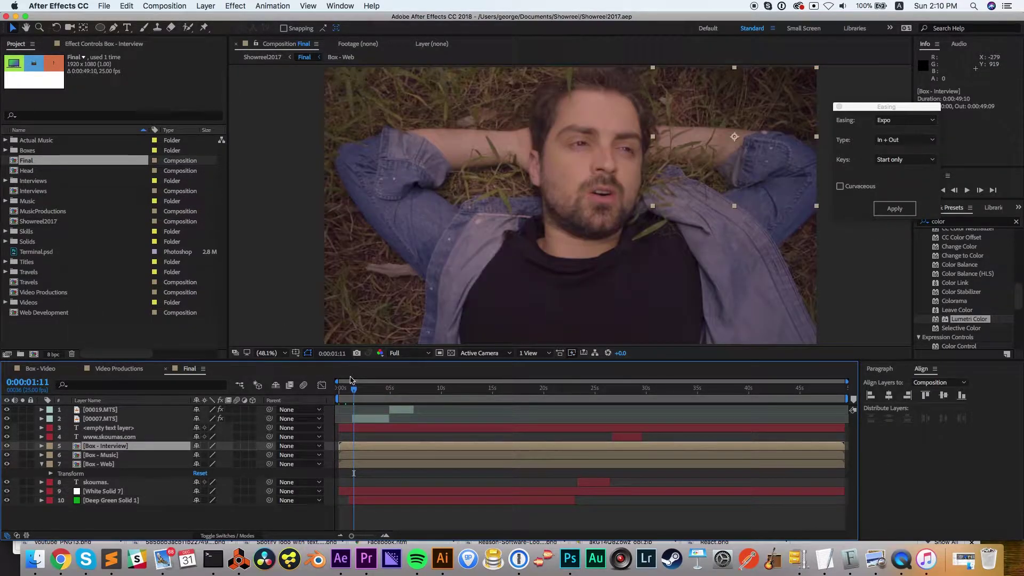
{"action": "left_click", "coordinate": [345, 390]}
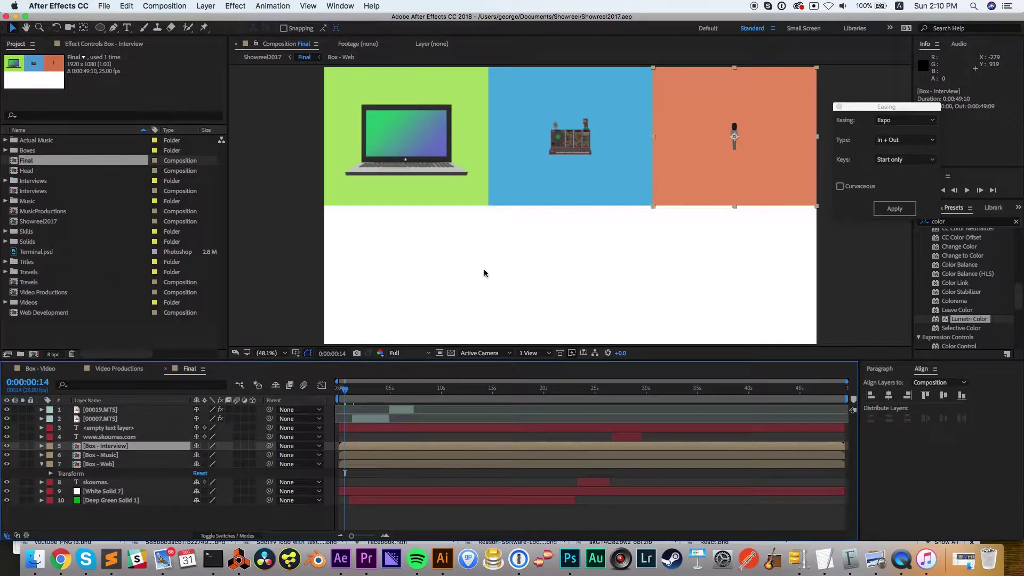
{"action": "left_click_drag", "start_coordinate": [553, 258], "coordinate": [514, 252]}
{"action": "key", "text": "v"}
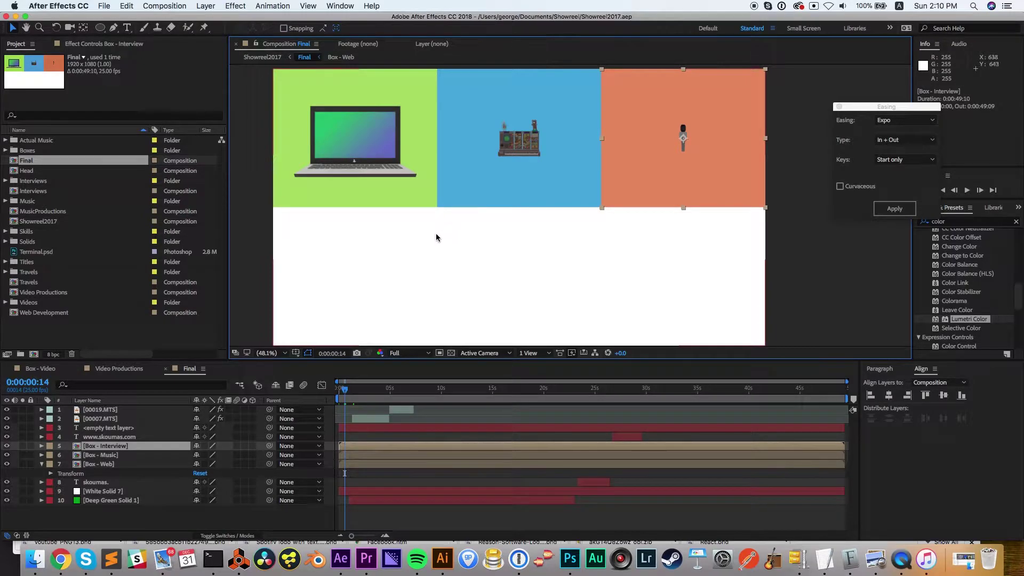
Step: Open the Showreel2017 composition at its first frame and collapse the properties of all its layers
{"action": "double_click", "coordinate": [39, 222]}
{"action": "left_click", "coordinate": [338, 390]}
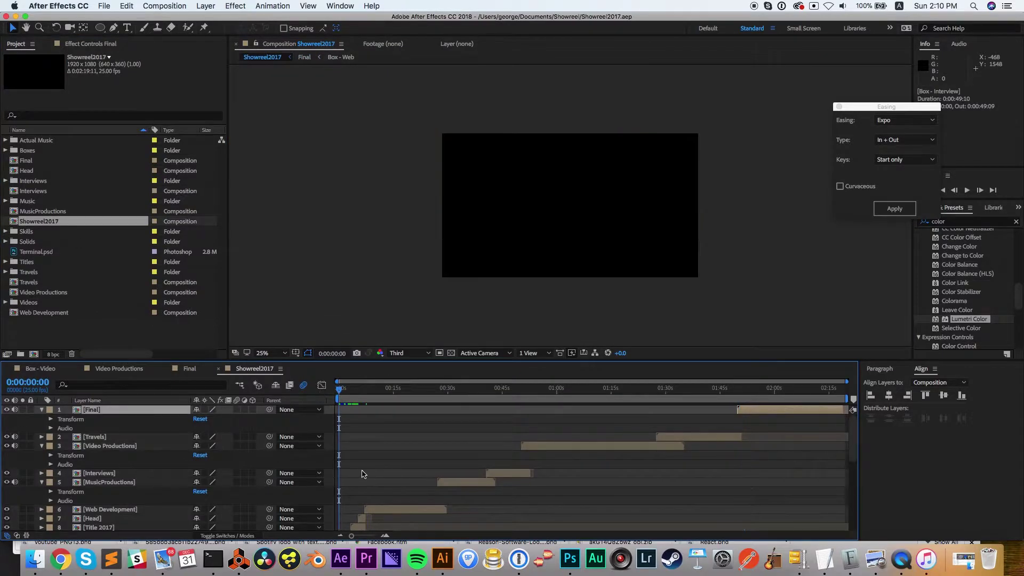
{"action": "key", "text": "super+a"}
{"action": "left_click", "coordinate": [41, 410]}
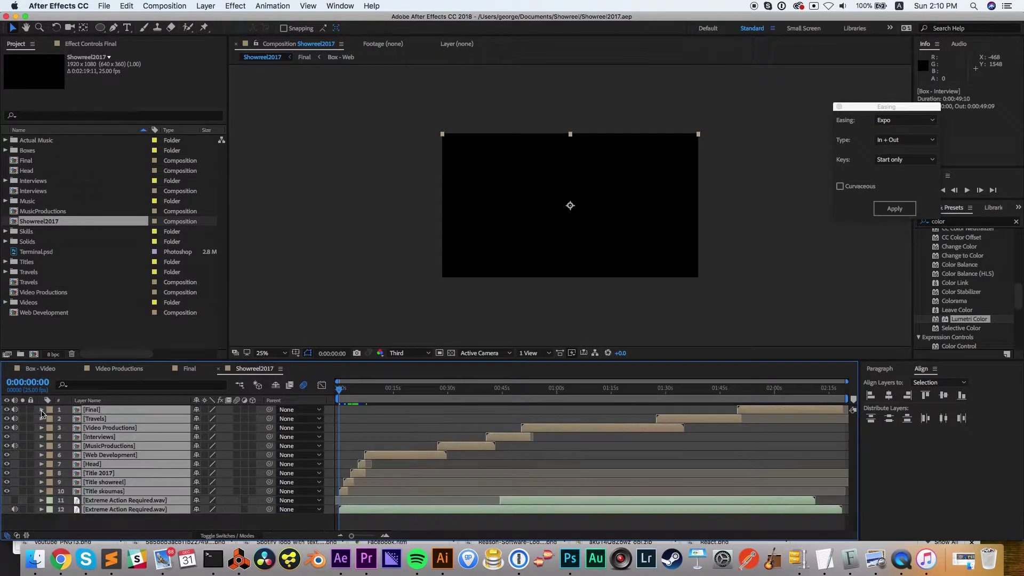
{"action": "left_click", "coordinate": [446, 434]}
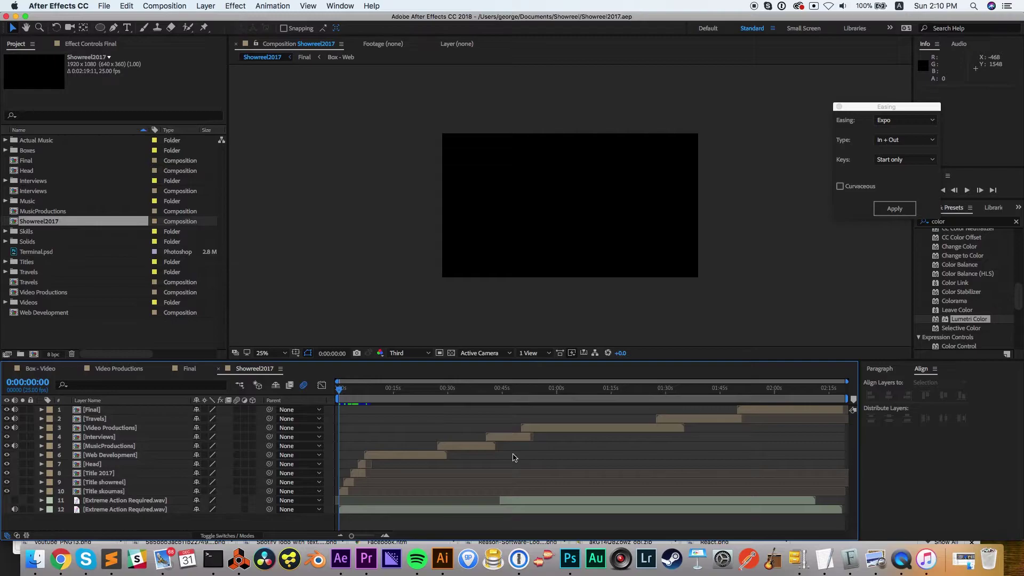
Step: Delete the shorter, upper Extreme Action Required.wav layer from the Showreel2017 composition
{"action": "left_click", "coordinate": [377, 405]}
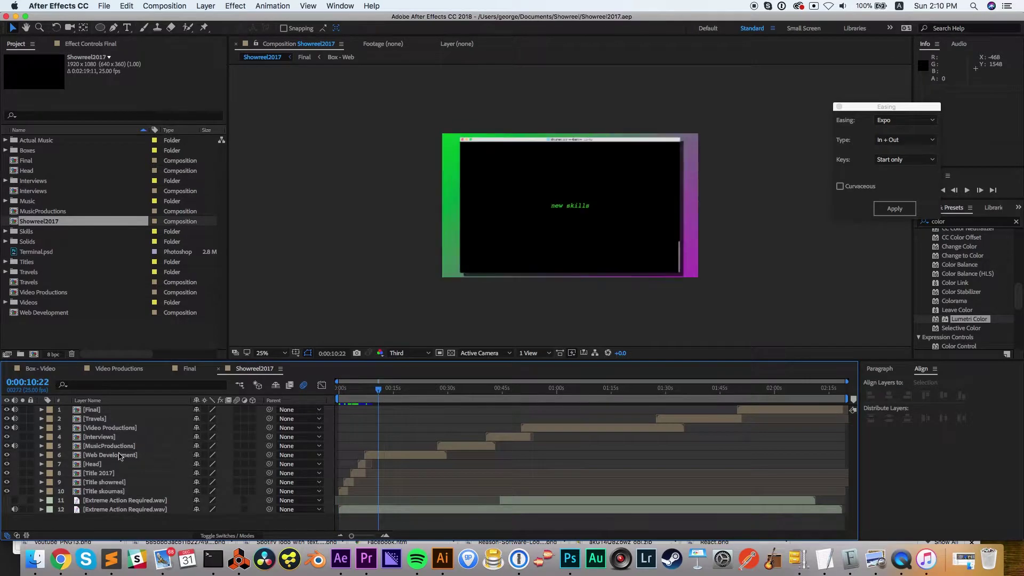
{"action": "left_click", "coordinate": [379, 456]}
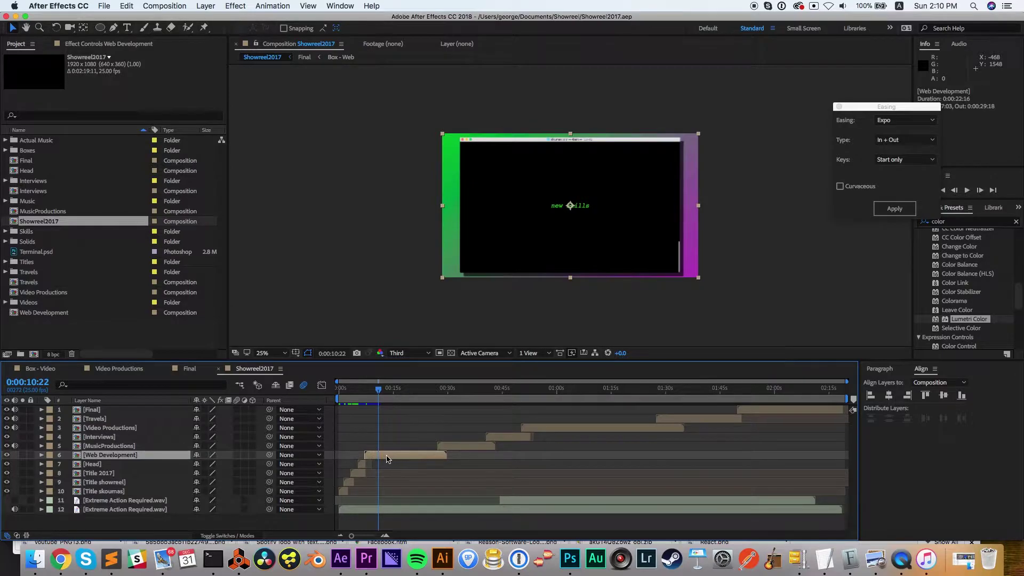
{"action": "left_click", "coordinate": [150, 503]}
{"action": "key", "text": "Delete"}
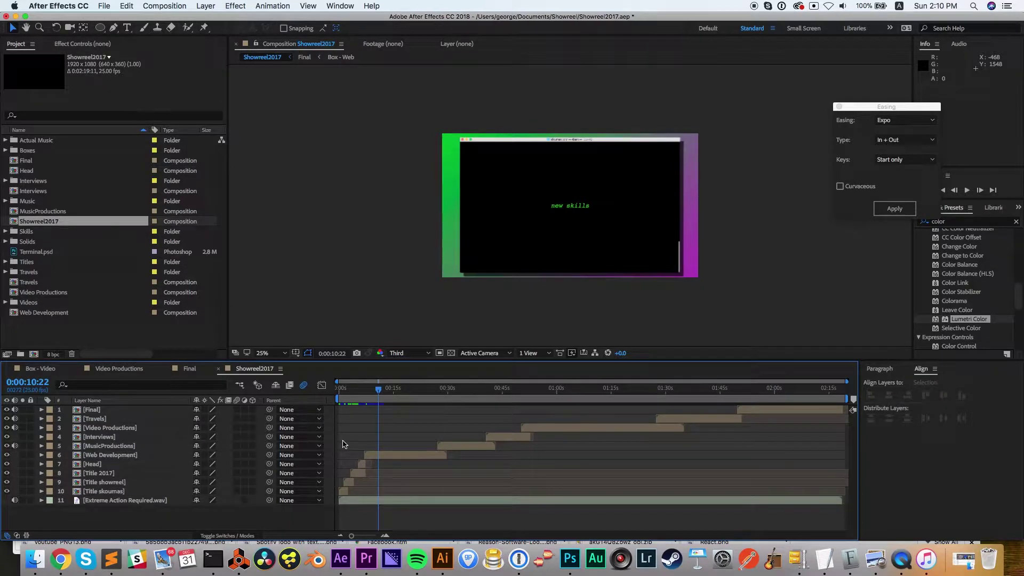
Step: Go through the Showreel2017 layers one by one, from Title 2017 up to Final
{"action": "left_click", "coordinate": [108, 473]}
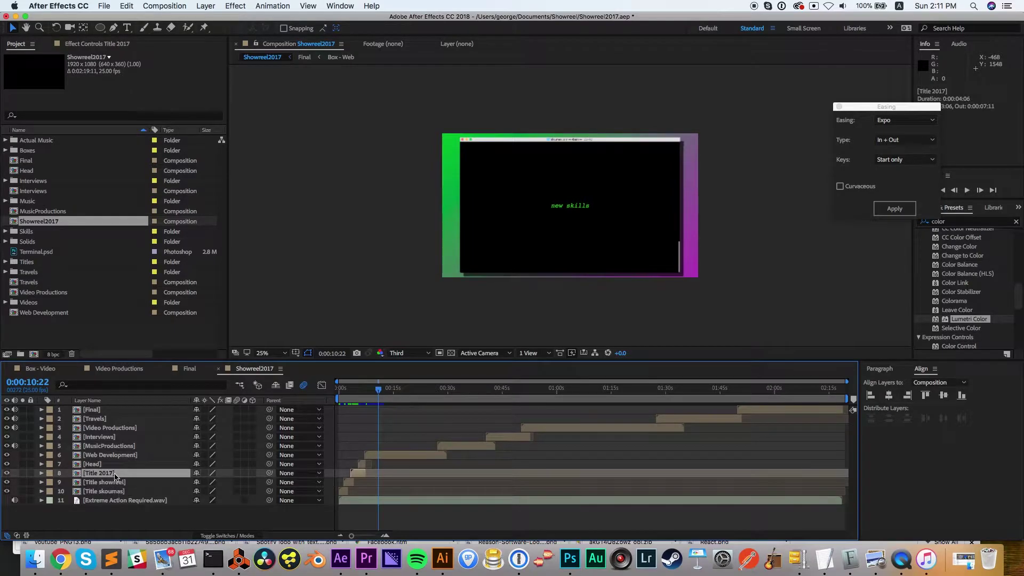
{"action": "left_click", "coordinate": [112, 465]}
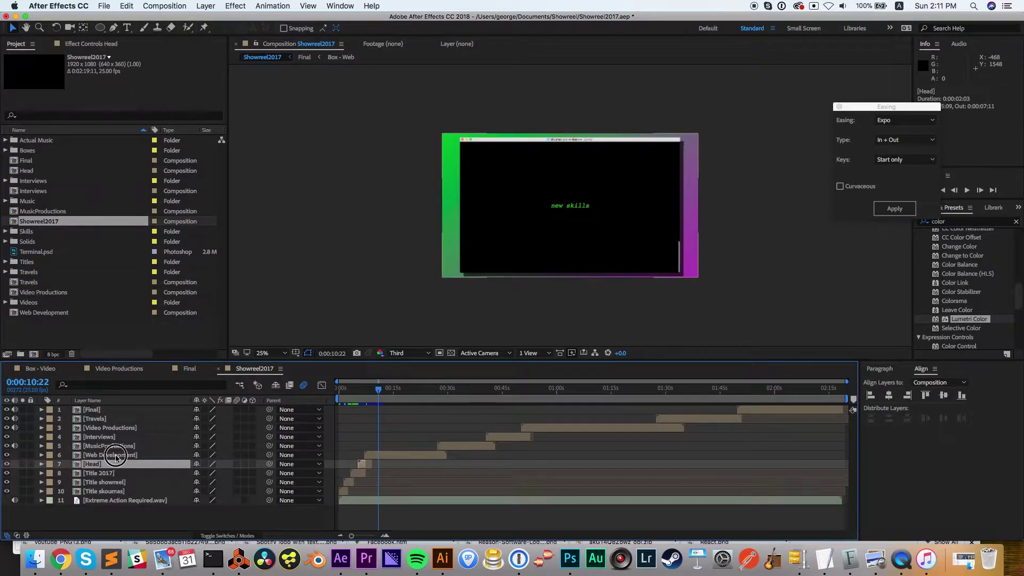
{"action": "left_click", "coordinate": [115, 456]}
{"action": "left_click", "coordinate": [115, 447]}
{"action": "left_click", "coordinate": [110, 438]}
{"action": "left_click", "coordinate": [108, 428]}
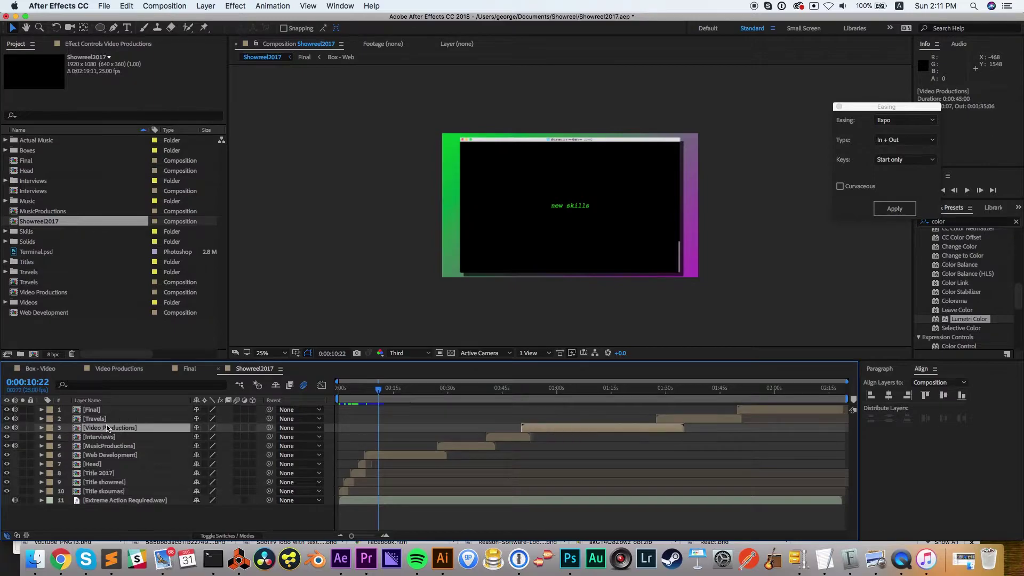
{"action": "left_click", "coordinate": [105, 419]}
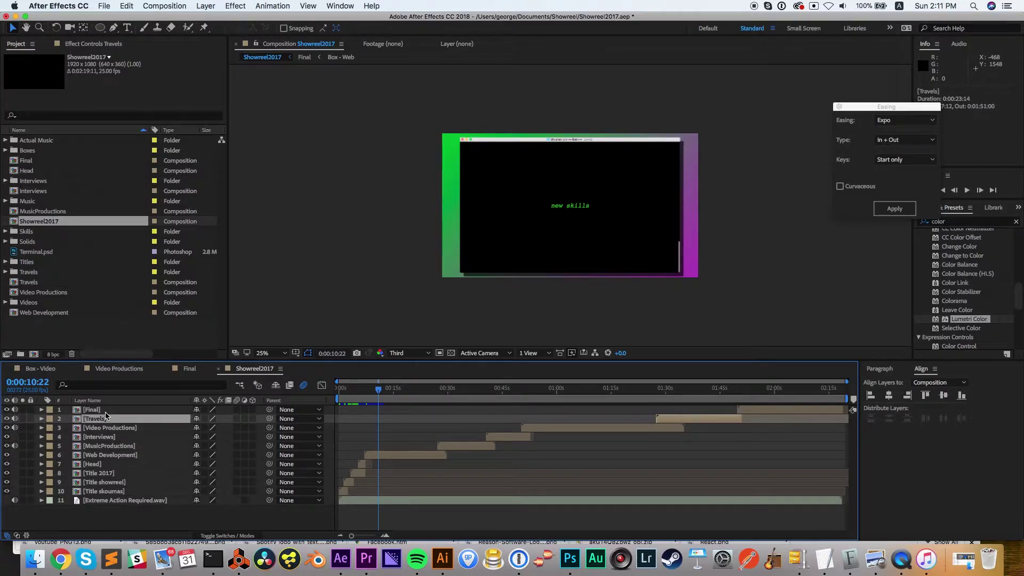
{"action": "left_click", "coordinate": [105, 409]}
Step: Preview the Final layer's section of the showreel at about 0:02:00:12
{"action": "left_click", "coordinate": [758, 398]}
{"action": "left_click", "coordinate": [775, 392]}
{"action": "left_click", "coordinate": [775, 391]}
{"action": "left_click_drag", "start_coordinate": [774, 390], "coordinate": [777, 391]}
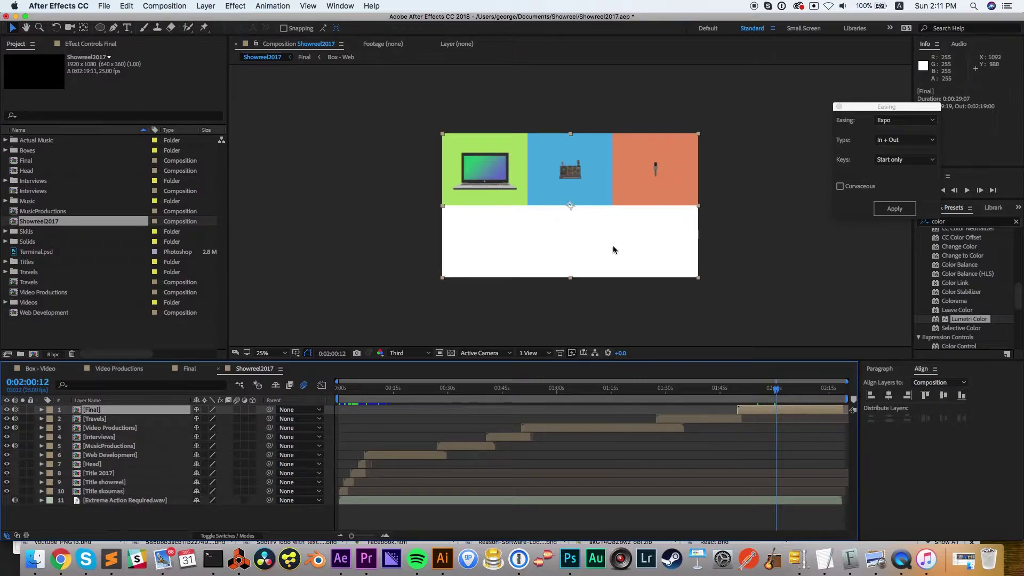
Step: Preview each showreel section in turn, from Web Development through Music, Interviews, Video Productions and Travels to Final
{"action": "left_click", "coordinate": [375, 394]}
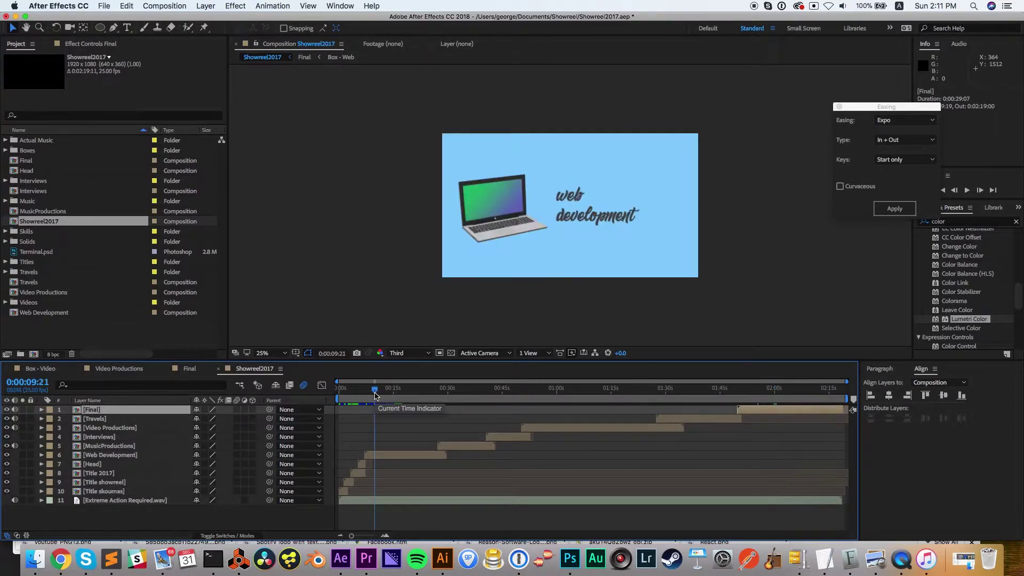
{"action": "left_click", "coordinate": [449, 394]}
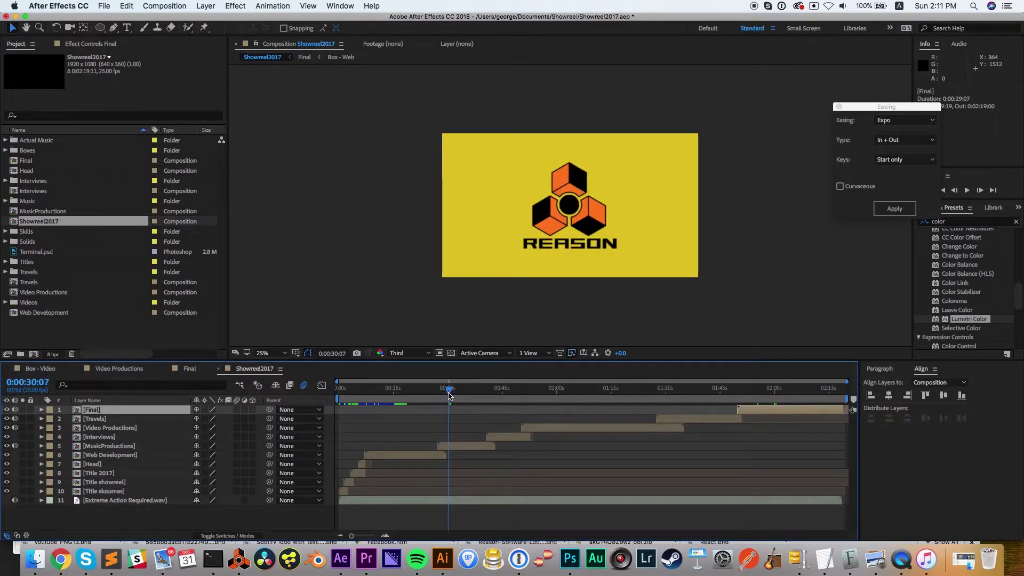
{"action": "left_click", "coordinate": [448, 393]}
{"action": "left_click", "coordinate": [494, 392]}
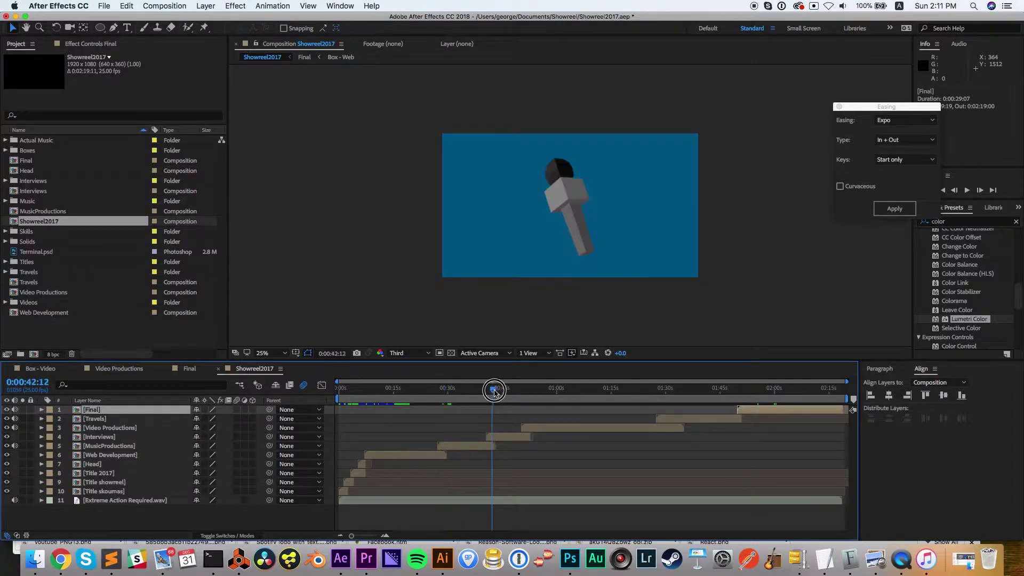
{"action": "left_click", "coordinate": [532, 393]}
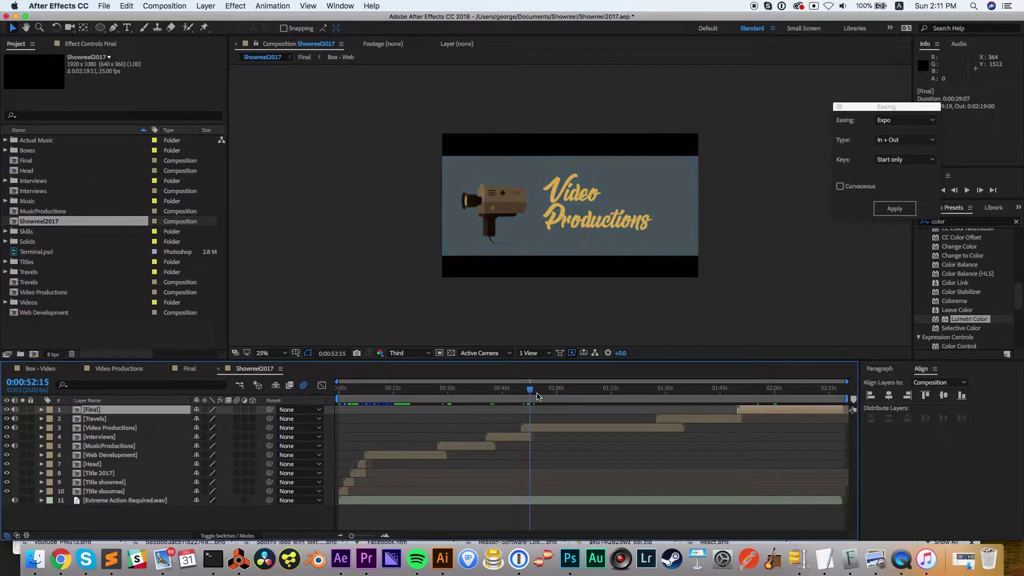
{"action": "left_click", "coordinate": [666, 393]}
{"action": "left_click", "coordinate": [752, 392]}
{"action": "left_click_drag", "start_coordinate": [752, 392], "coordinate": [789, 391]}
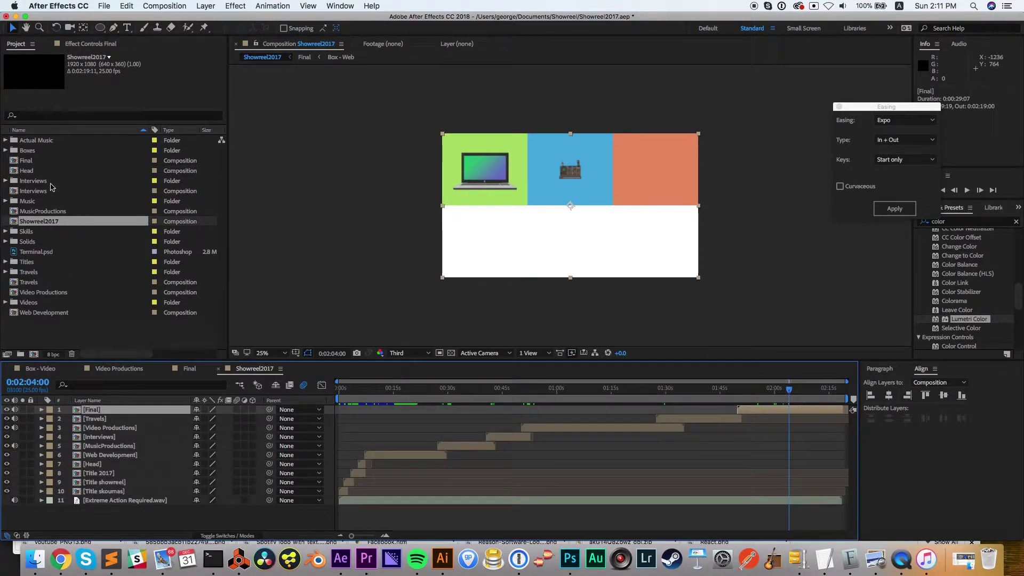
Step: Expand the Boxes project folder and preview the transition between the Web Development and MusicProductions sections around 0:00:28:20
{"action": "left_click", "coordinate": [5, 151]}
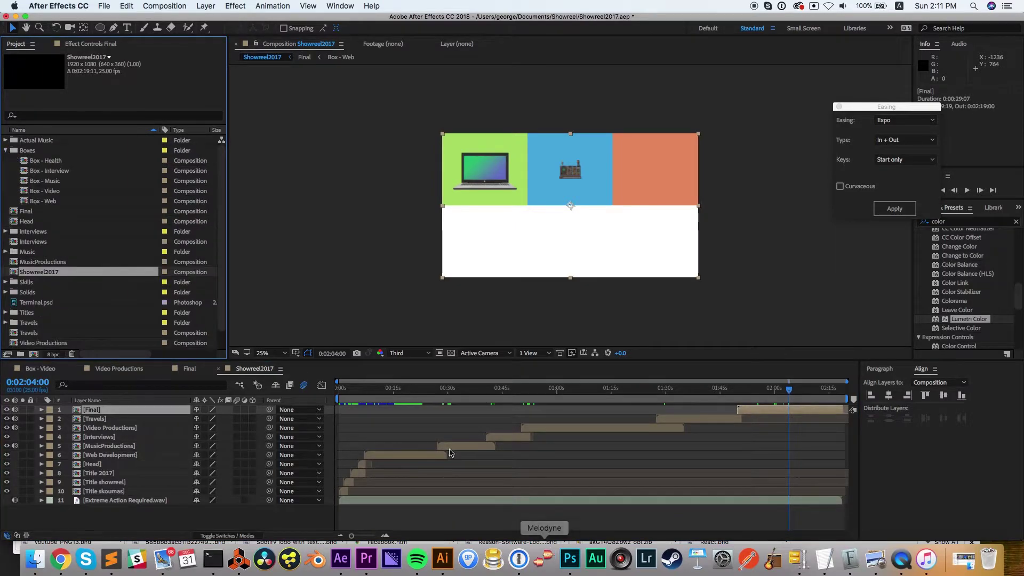
{"action": "left_click", "coordinate": [385, 392]}
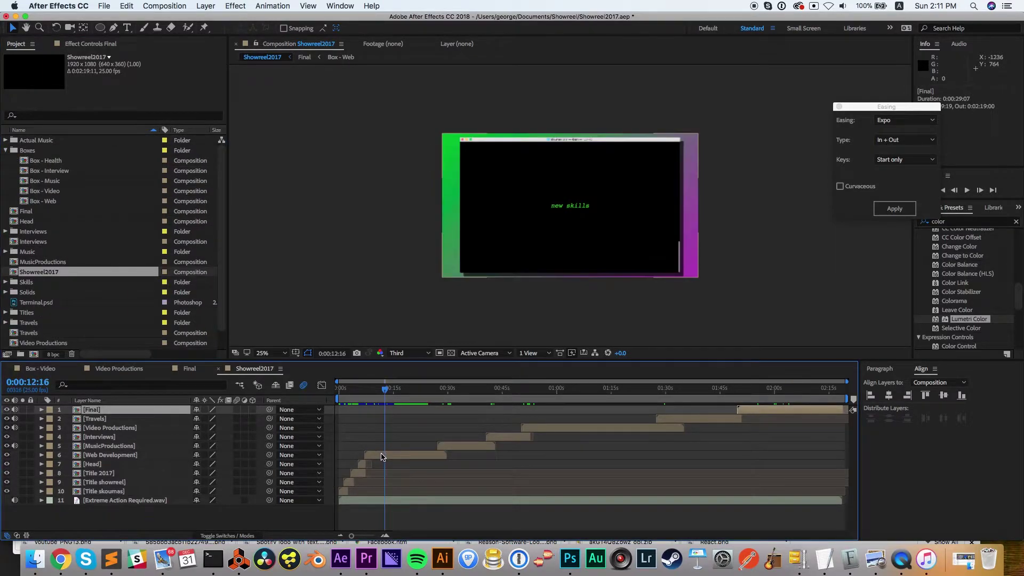
{"action": "left_click", "coordinate": [450, 388]}
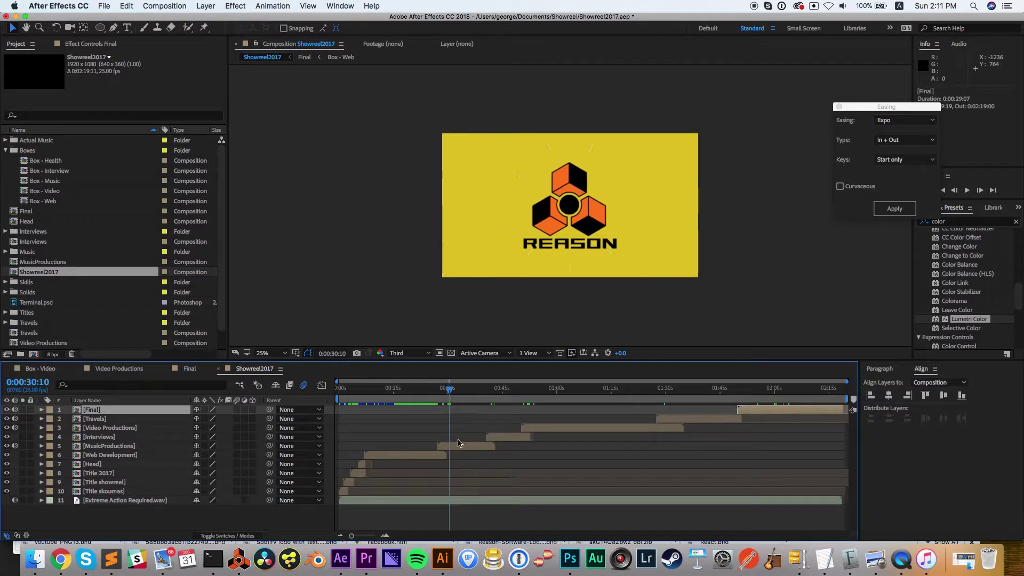
{"action": "left_click", "coordinate": [443, 389]}
{"action": "left_click", "coordinate": [452, 447]}
{"action": "left_click", "coordinate": [441, 436]}
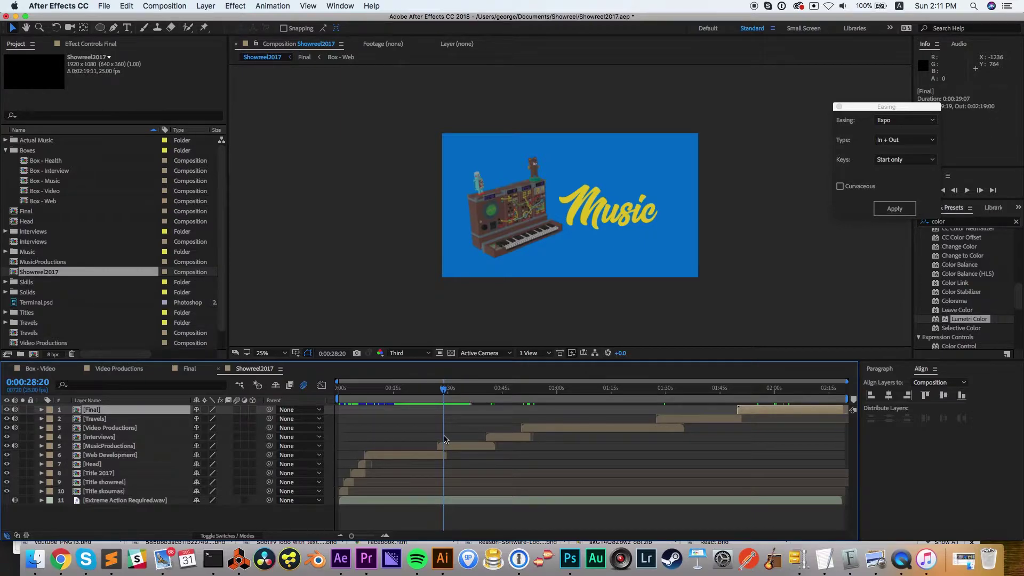
{"action": "left_click", "coordinate": [439, 445]}
{"action": "left_click", "coordinate": [549, 456]}
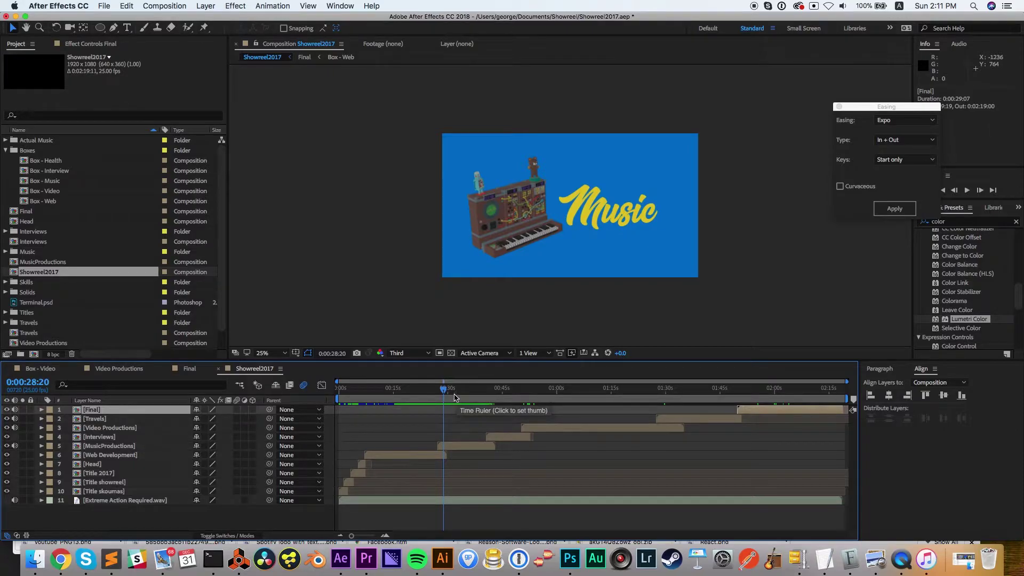
Step: Preview the showreel from the Interviews section through Travels to the box grid at about 0:02:01:09
{"action": "left_click", "coordinate": [495, 393]}
{"action": "left_click_drag", "start_coordinate": [504, 393], "coordinate": [693, 395]}
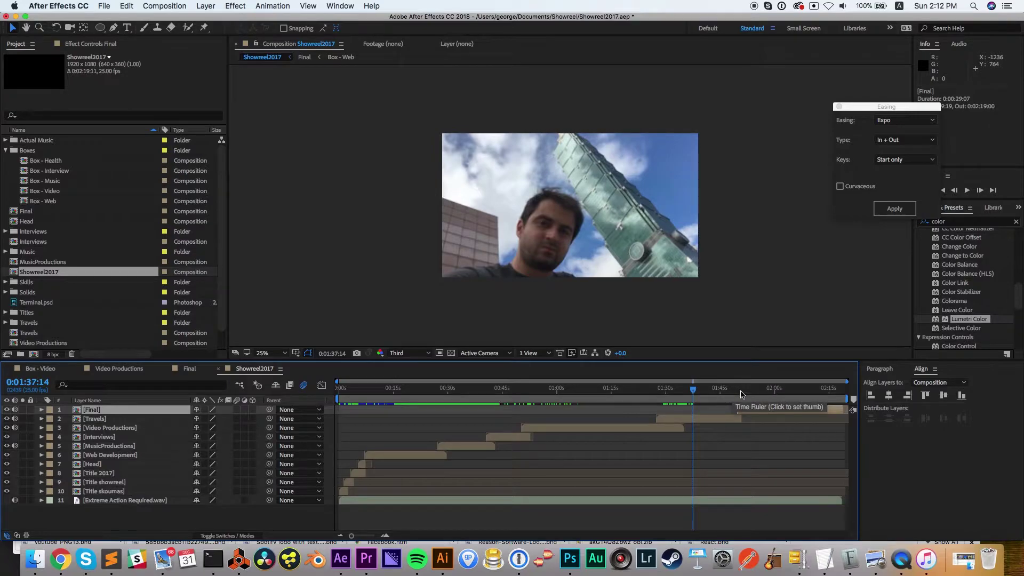
{"action": "left_click_drag", "start_coordinate": [749, 396], "coordinate": [778, 394]}
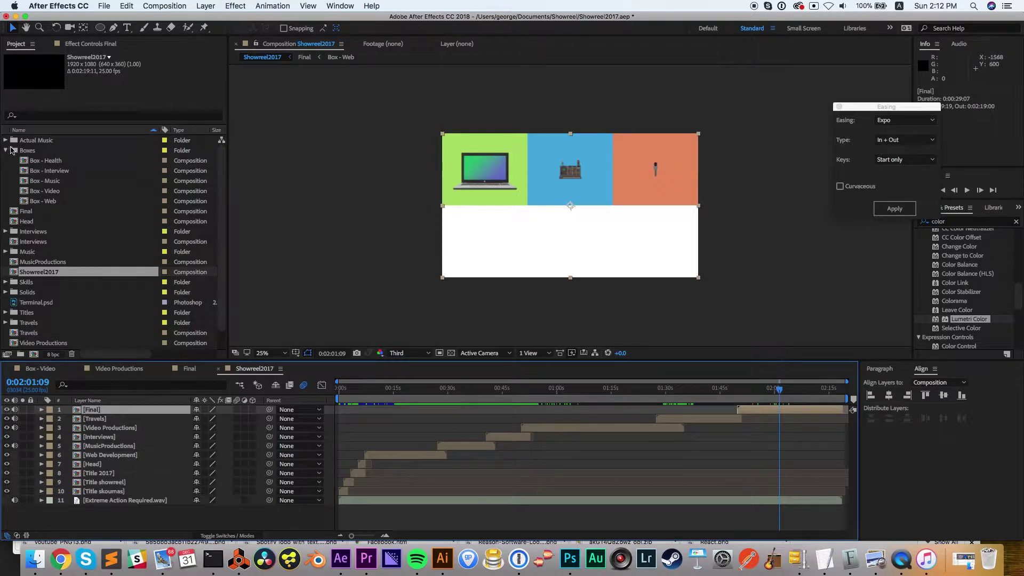
{"action": "scroll", "coordinate": [43, 254], "scroll_direction": "down", "scroll_amount": 2}
{"action": "scroll", "coordinate": [40, 277], "scroll_direction": "up", "scroll_amount": 2}
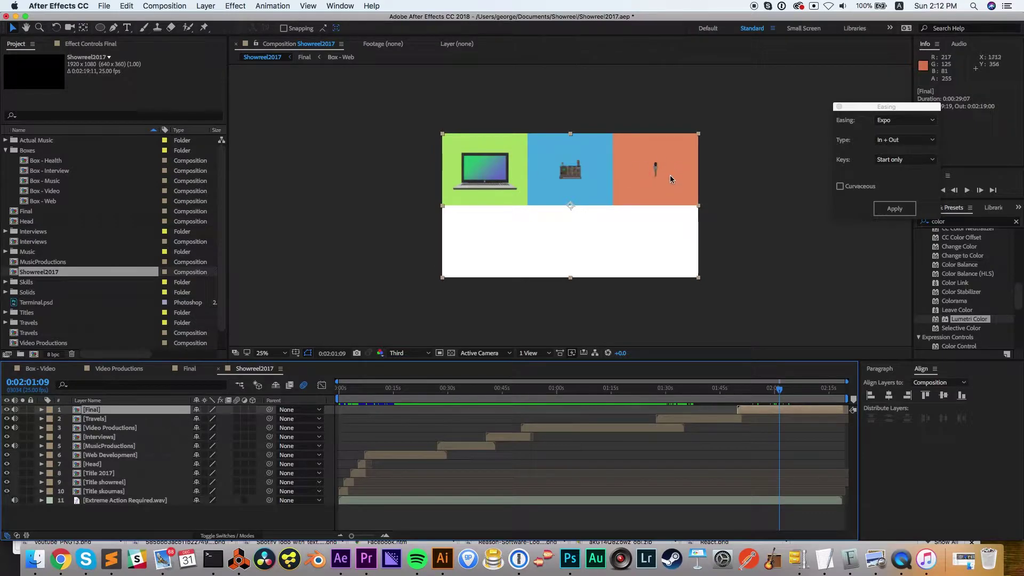
Step: Open the Box - Video composition from the Boxes folder and set the current time to its first frame
{"action": "left_click", "coordinate": [46, 192]}
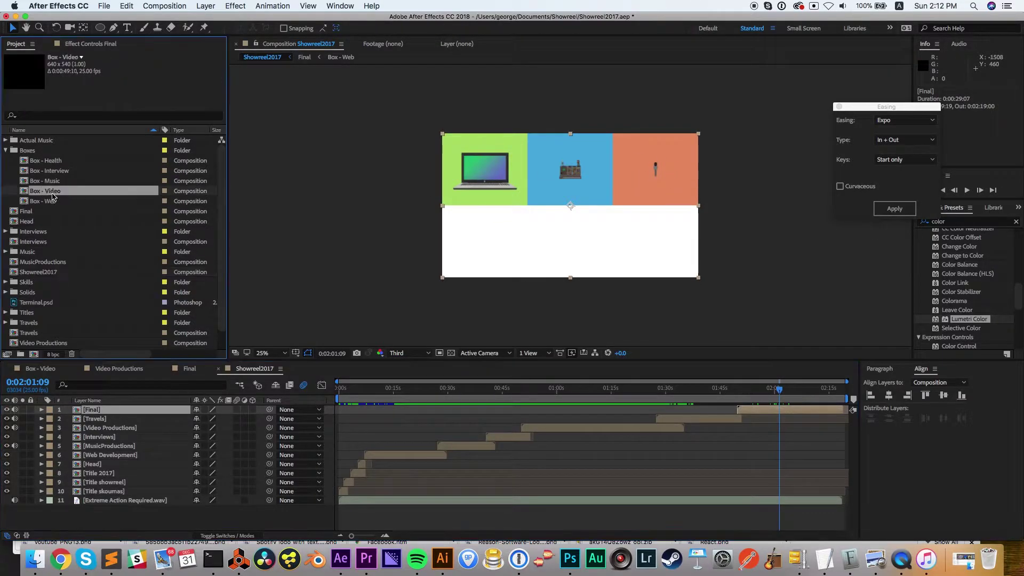
{"action": "double_click", "coordinate": [33, 196]}
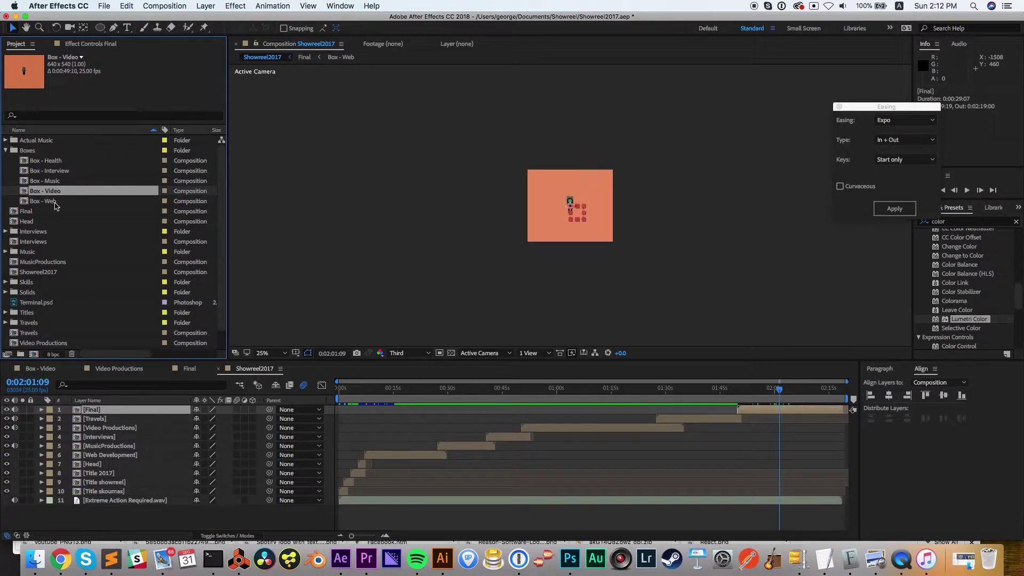
{"action": "left_click_drag", "start_coordinate": [346, 388], "coordinate": [322, 401]}
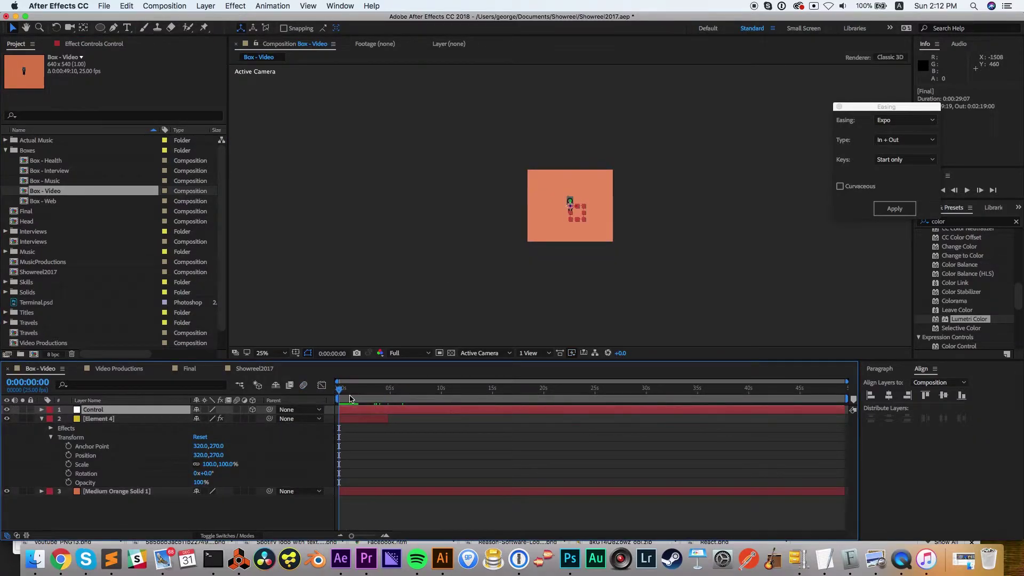
Step: Rename the Element 4 layer in the Box - Video composition as Element
{"action": "left_click", "coordinate": [106, 418]}
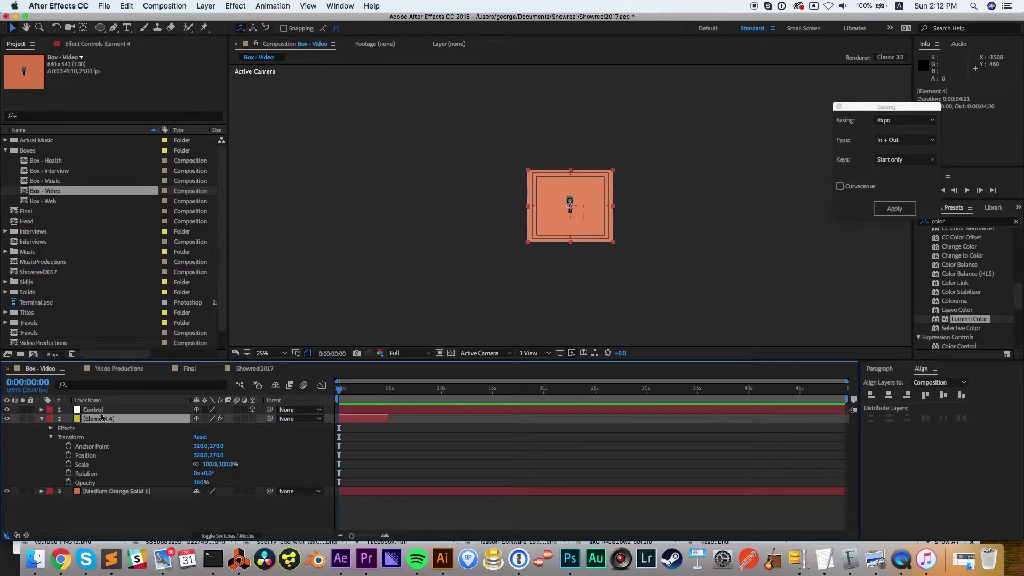
{"action": "key", "text": "Return"}
{"action": "type", "text": "Element"}
{"action": "key", "text": "Return"}
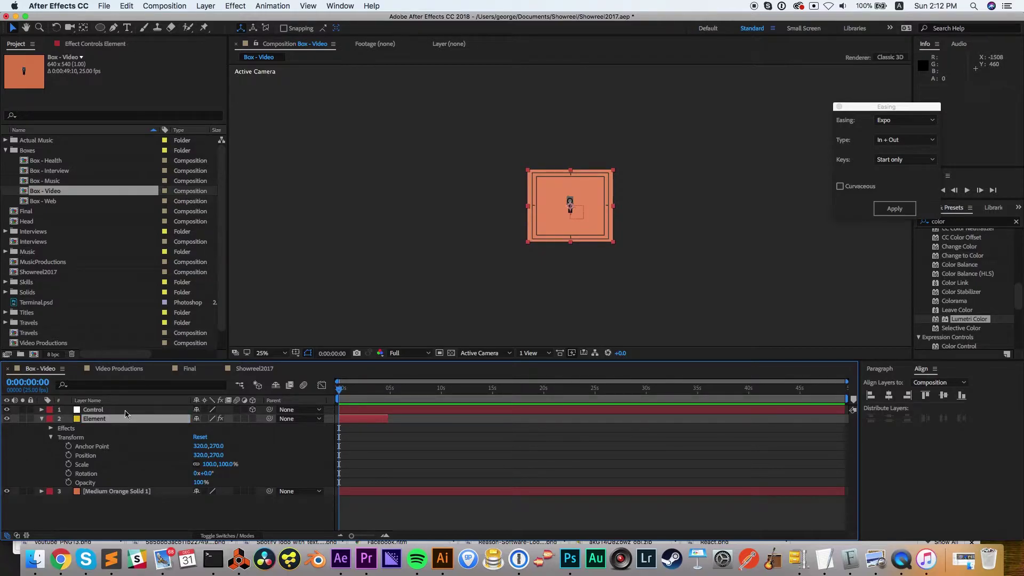
Step: Rename the medium orange solid layer in Box - Video as Back and save the project
{"action": "left_click", "coordinate": [42, 418]}
{"action": "left_click", "coordinate": [107, 428]}
{"action": "key", "text": "Return"}
{"action": "type", "text": "Back"}
{"action": "key", "text": "Return"}
{"action": "key", "text": "super+s"}
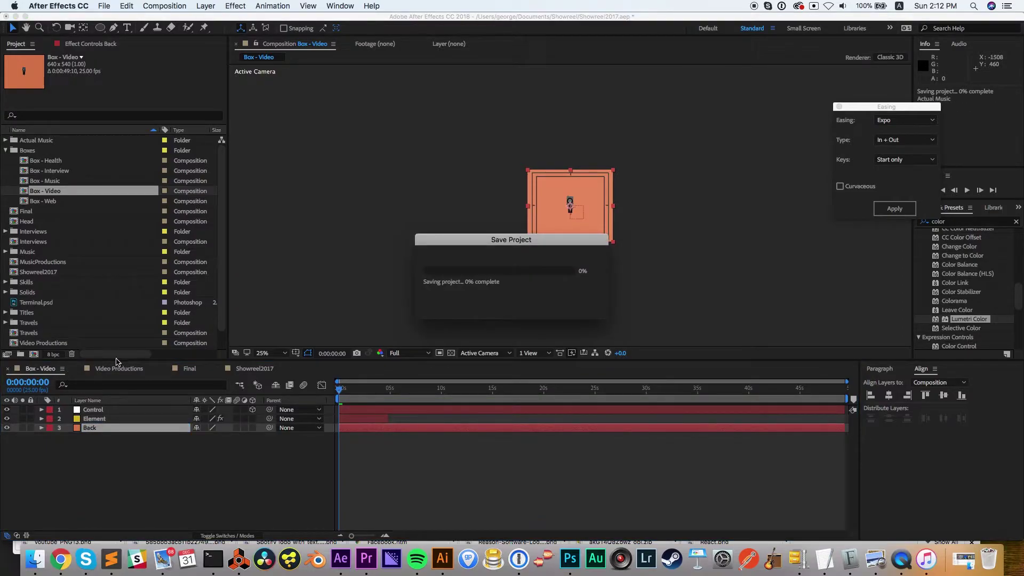
Step: Add Box - Video to the Final composition above Box - Interview and move it into the lower-left cell of the grid
{"action": "left_click", "coordinate": [188, 369]}
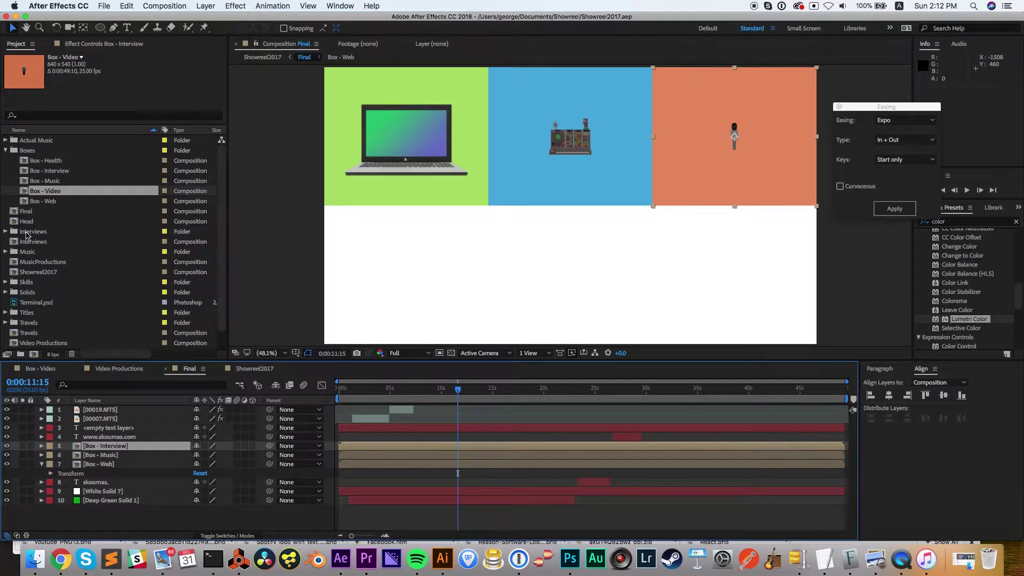
{"action": "left_click_drag", "start_coordinate": [35, 192], "coordinate": [114, 449]}
{"action": "left_click_drag", "start_coordinate": [563, 251], "coordinate": [434, 275]}
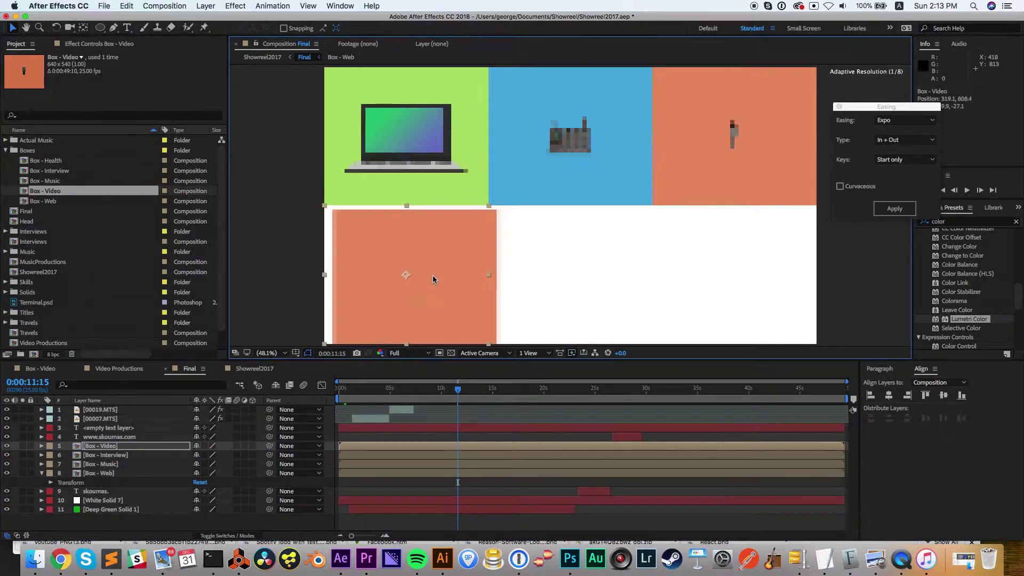
Step: Nudge the Box - Video layer to position 319.1, 810.4 so its edges line up with the box grid
{"action": "key", "text": "Down"}
{"action": "key", "text": "Down"}
{"action": "key", "text": "Right"}
{"action": "key", "text": "Right"}
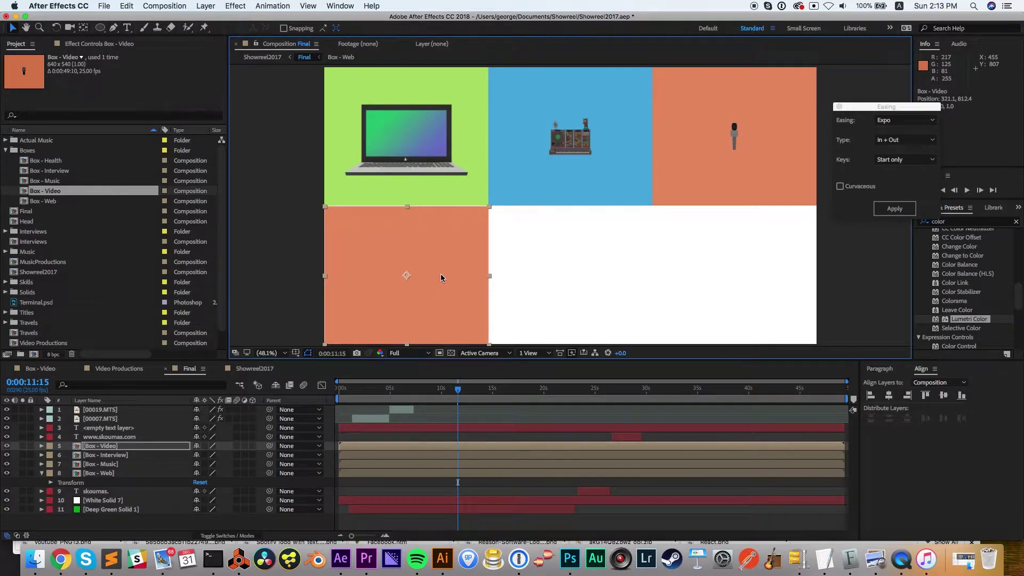
{"action": "key", "text": "Up"}
{"action": "key", "text": "Up"}
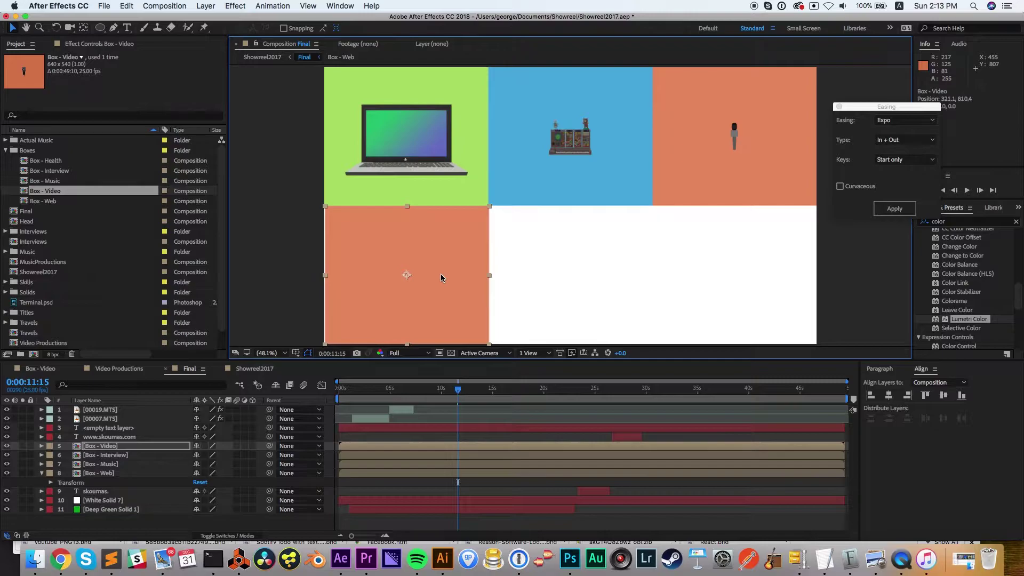
{"action": "key", "text": "Left"}
{"action": "key", "text": "Left"}
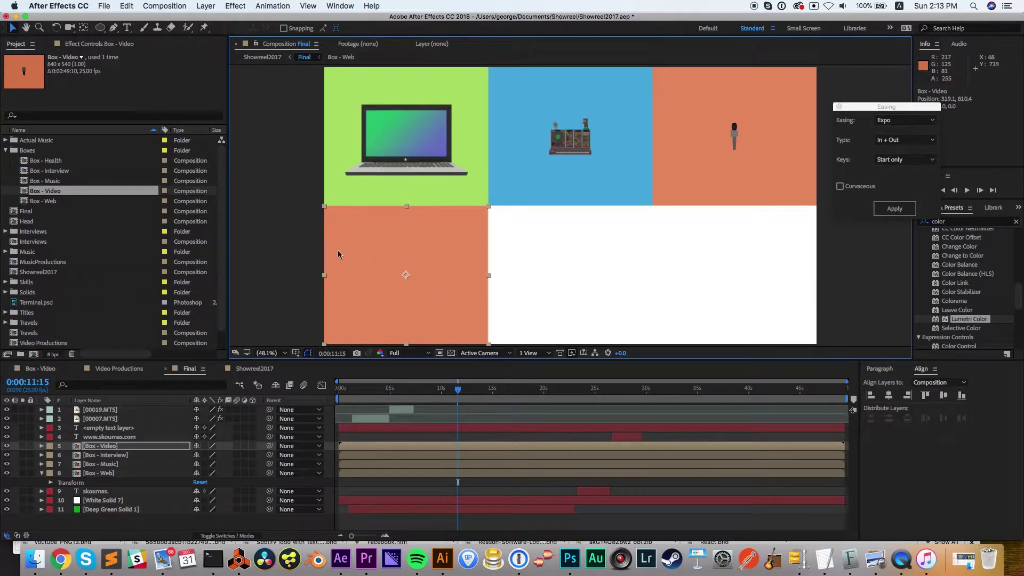
Step: Open Box - Video from the grid and change the Back solid's colour to medium cyan
{"action": "double_click", "coordinate": [367, 271]}
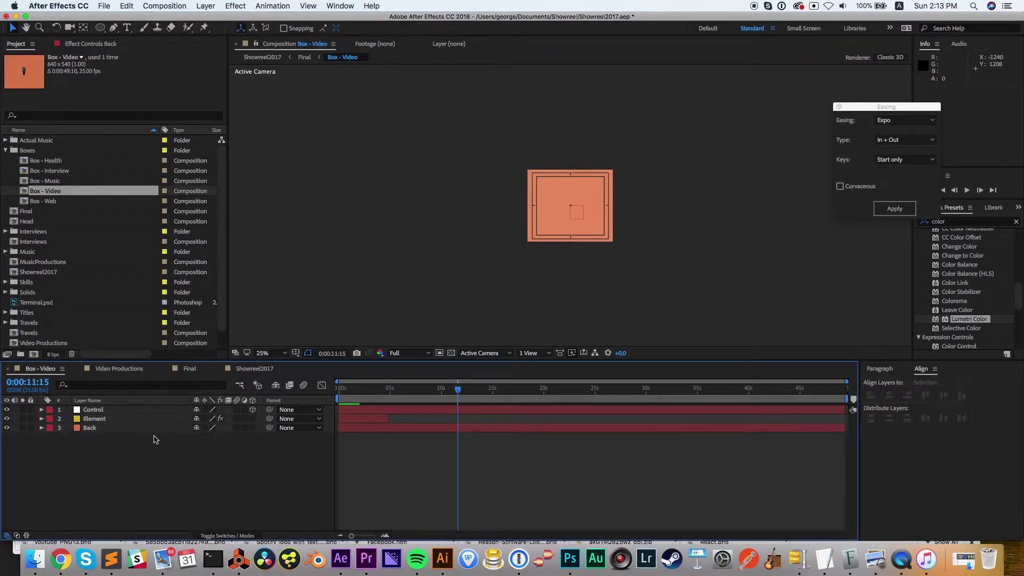
{"action": "left_click", "coordinate": [139, 428]}
{"action": "left_click", "coordinate": [205, 6]}
{"action": "left_click", "coordinate": [226, 29]}
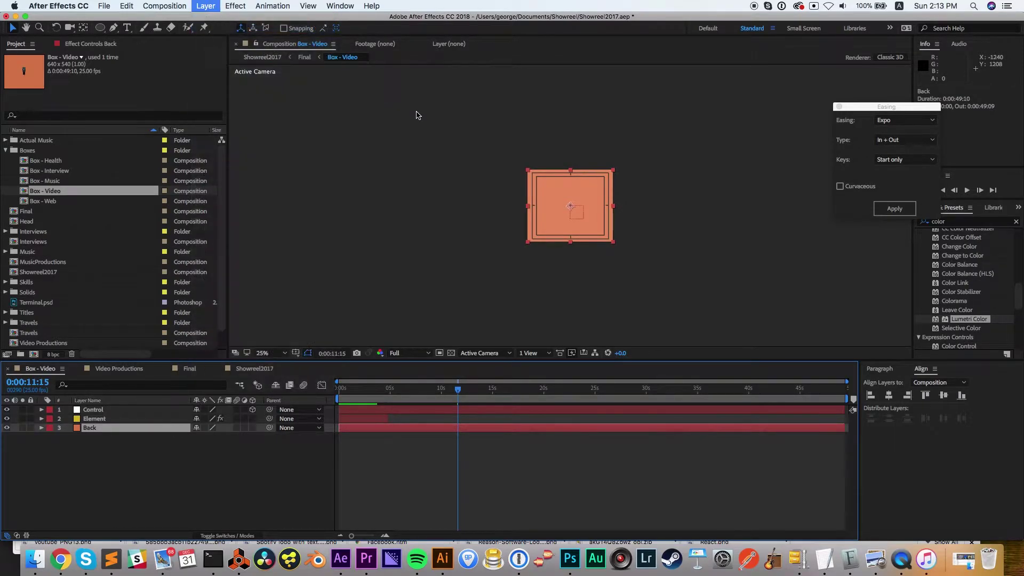
{"action": "left_click", "coordinate": [432, 275]}
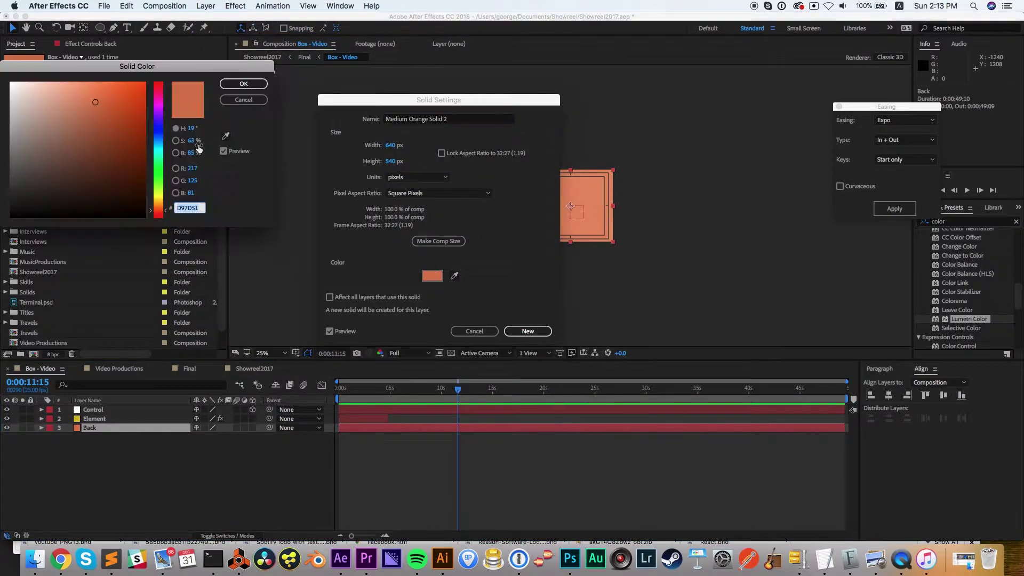
{"action": "left_click", "coordinate": [159, 146]}
{"action": "left_click", "coordinate": [244, 83]}
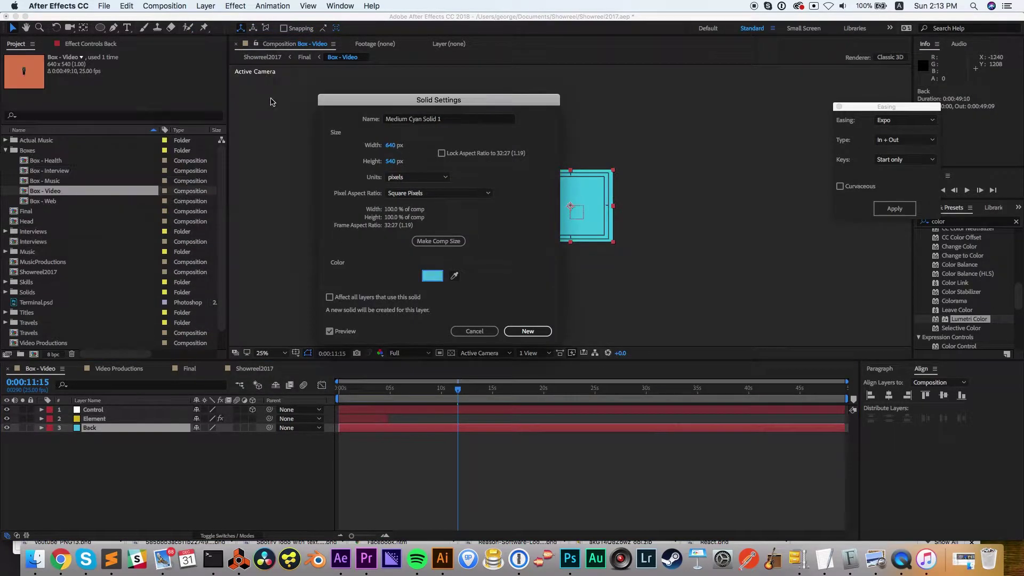
{"action": "left_click", "coordinate": [528, 332]}
Step: Preview Box - Video from its first frame and check the Showreel2017 composition at 0:01:52:14
{"action": "key", "text": "Home"}
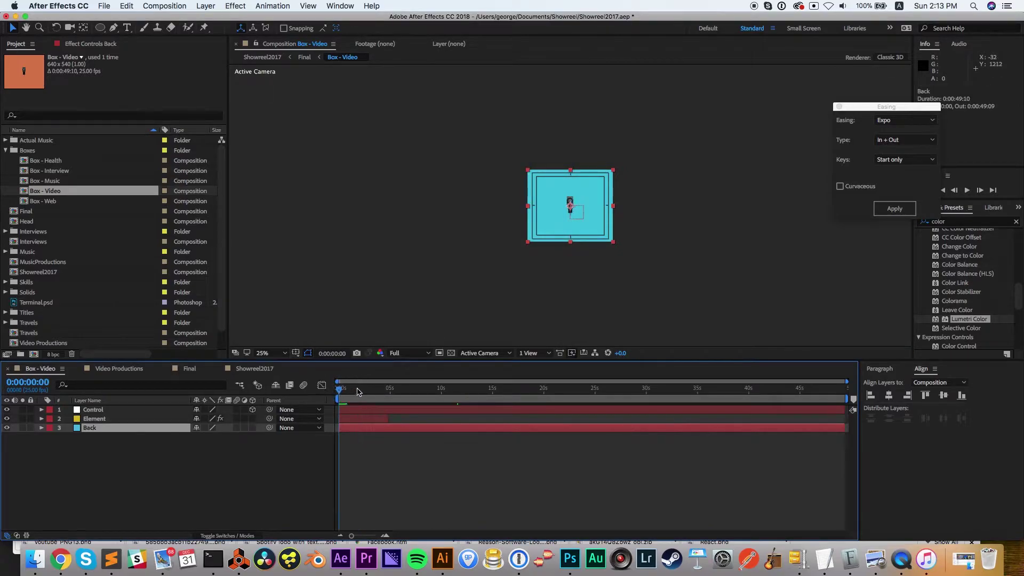
{"action": "key", "text": "space"}
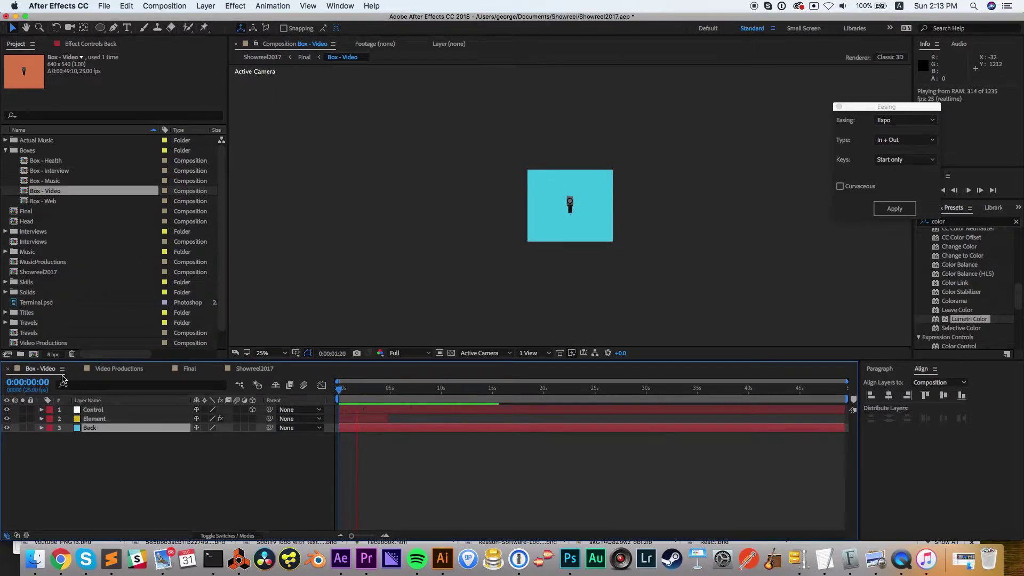
{"action": "left_click", "coordinate": [241, 372]}
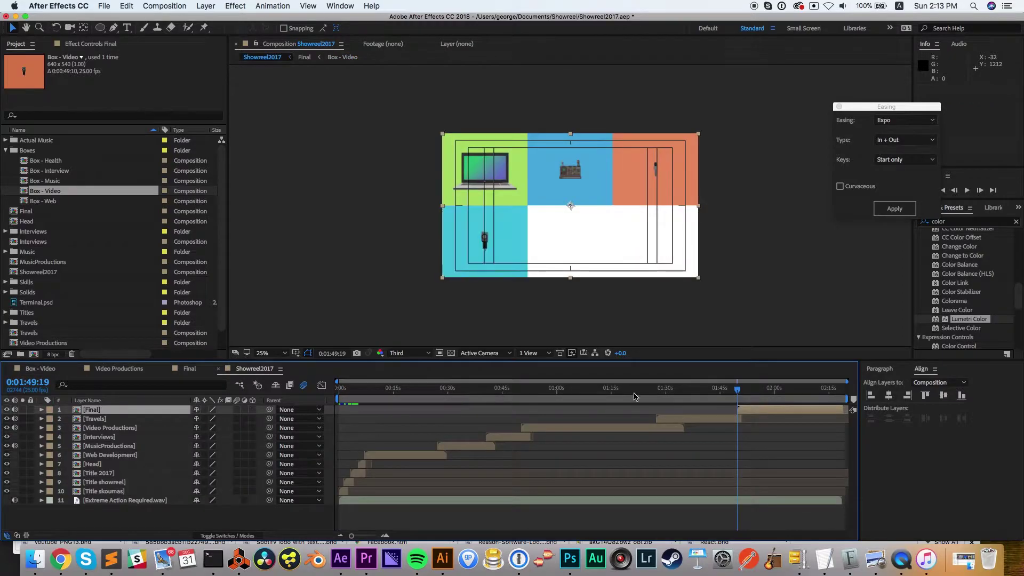
{"action": "left_click", "coordinate": [743, 390]}
{"action": "left_click_drag", "start_coordinate": [745, 392], "coordinate": [747, 390]}
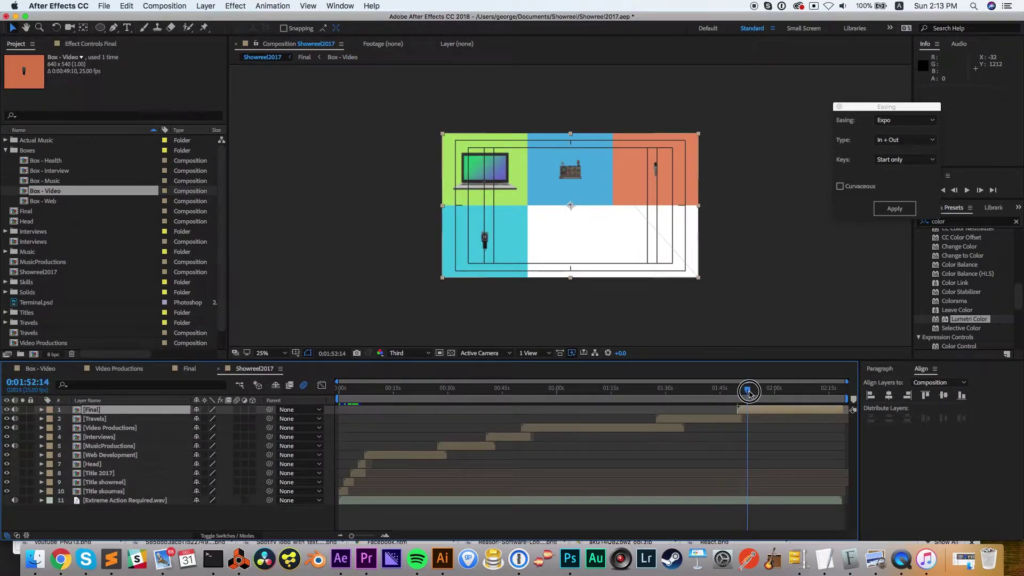
Step: Duplicate the Box - Video composition in the Boxes folder and name the copy Box - Travels
{"action": "left_click", "coordinate": [58, 181]}
{"action": "left_click", "coordinate": [58, 192]}
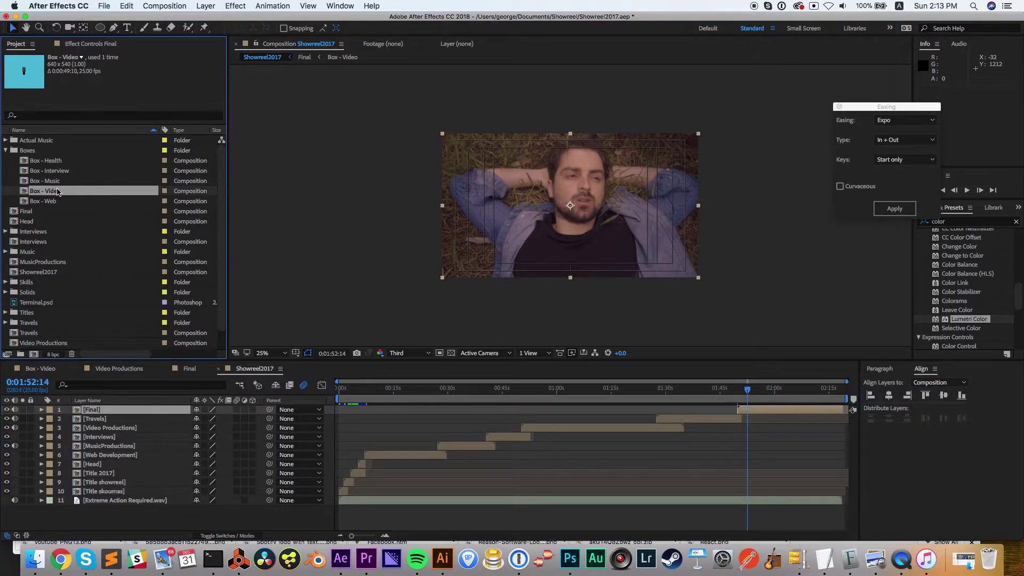
{"action": "key", "text": "super+d"}
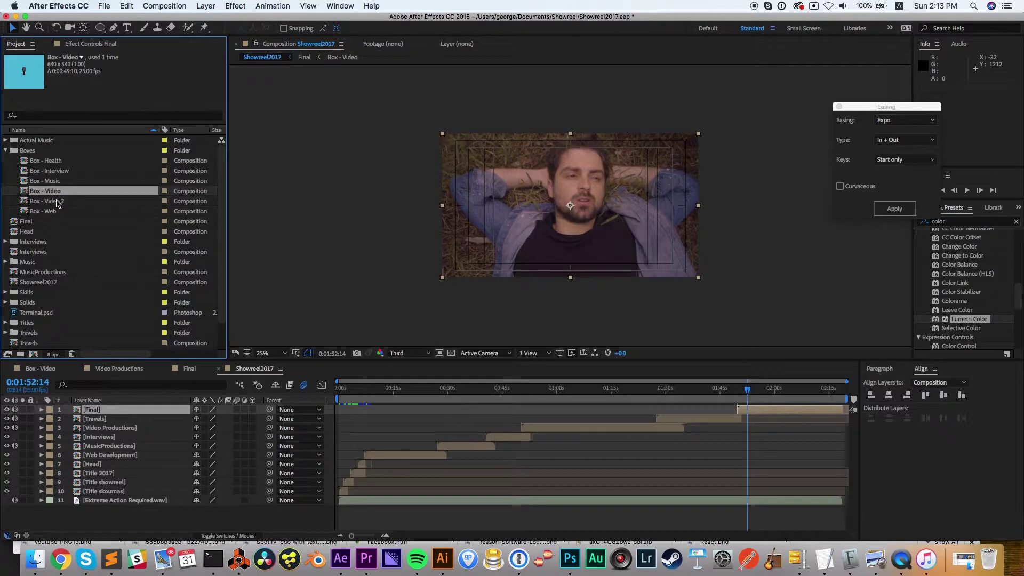
{"action": "key", "text": "Return"}
{"action": "key", "text": "Right"}
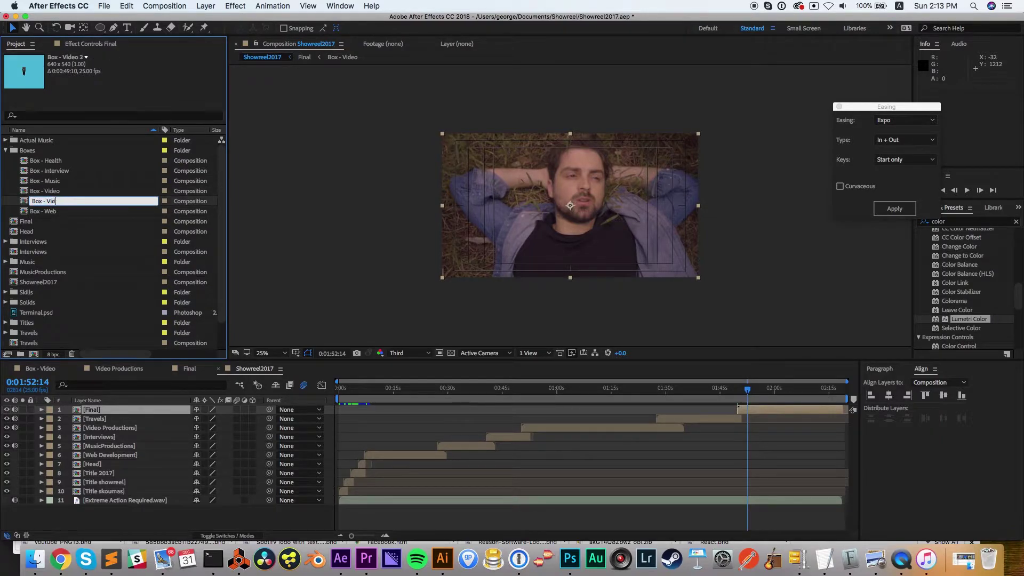
{"action": "type", "text": "Travels"}
{"action": "key", "text": "Return"}
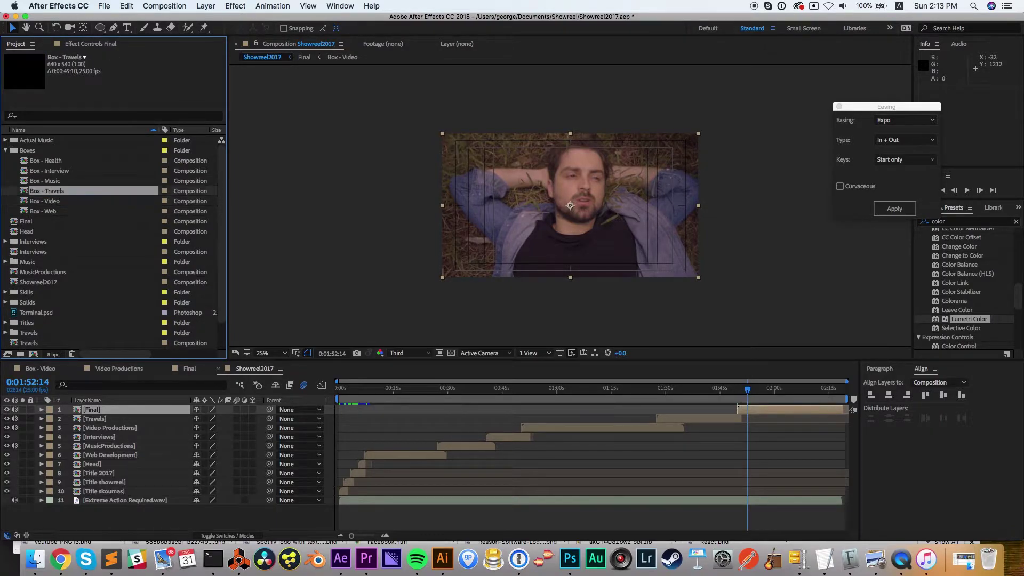
Step: Open Box - Travels and trim the end of all its layers to 0:00:04:17
{"action": "double_click", "coordinate": [51, 193]}
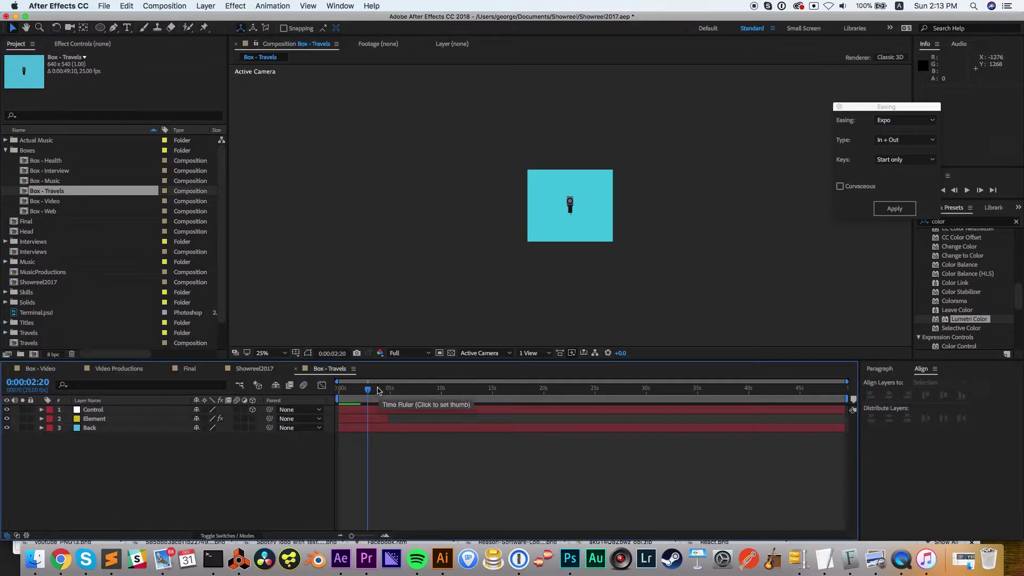
{"action": "left_click_drag", "start_coordinate": [384, 394], "coordinate": [388, 396]}
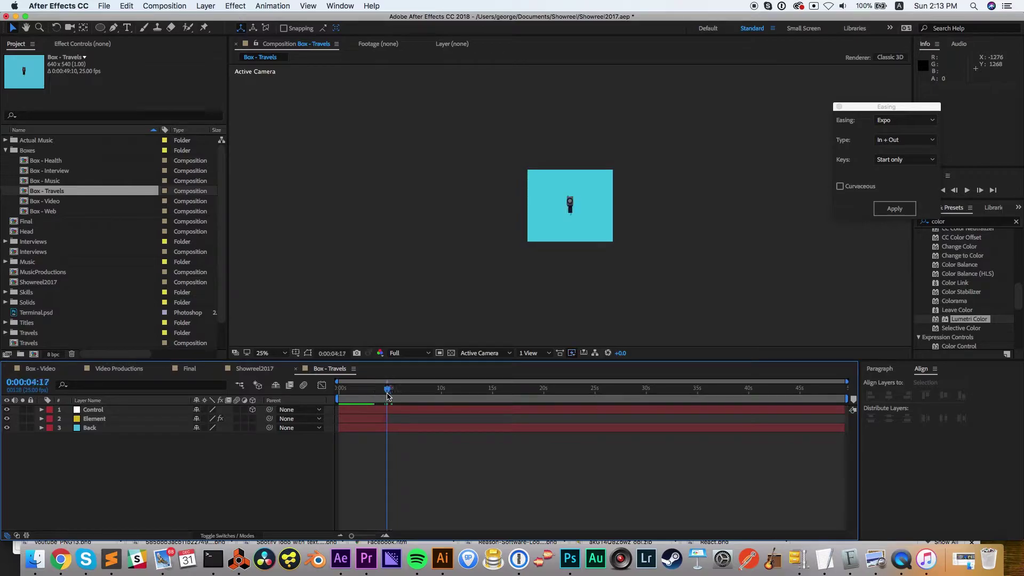
{"action": "key", "text": "super+a"}
{"action": "key", "text": "alt+bracketright"}
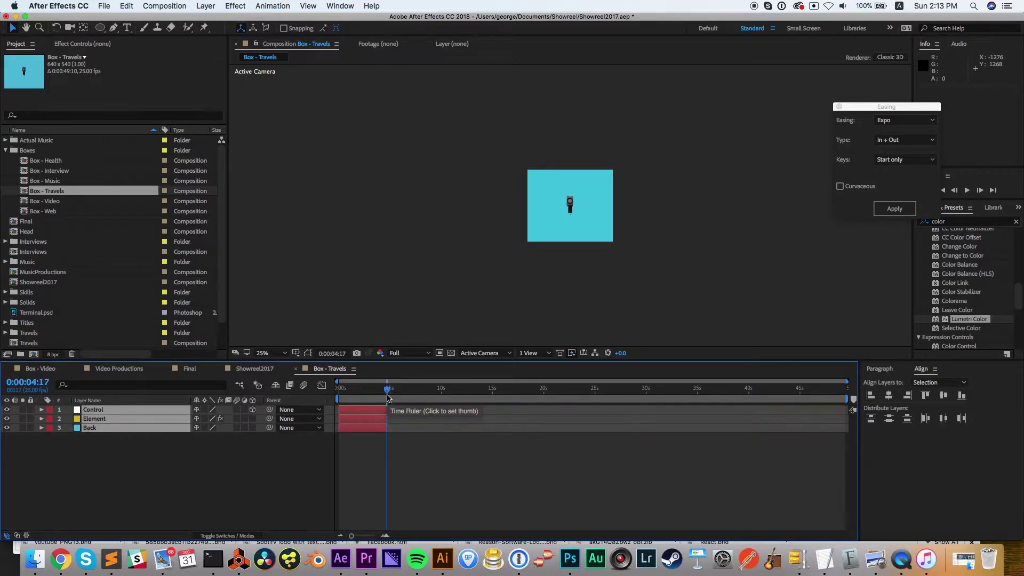
{"action": "left_click", "coordinate": [417, 456]}
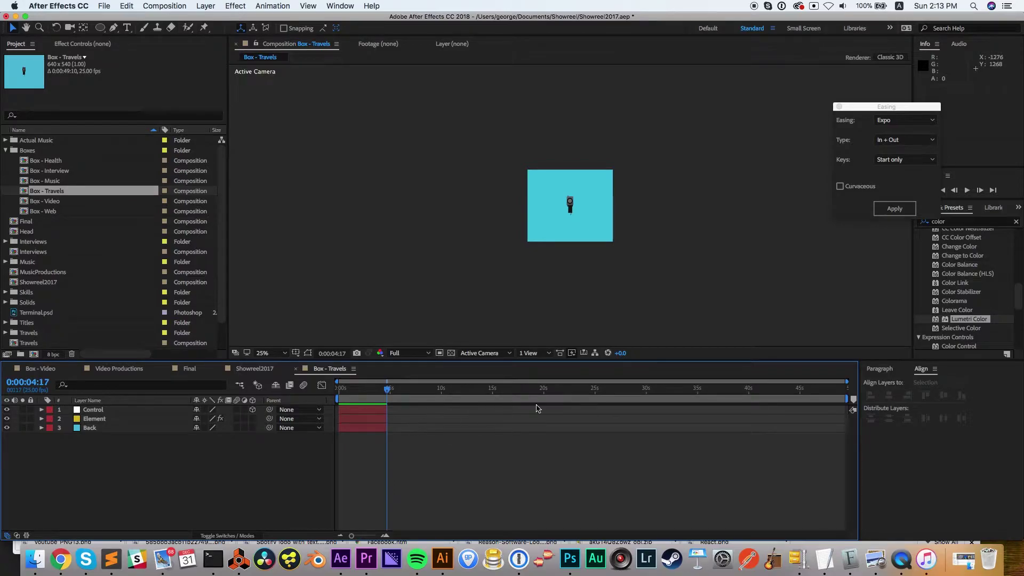
Step: Shorten the work area to end at 0:00:04:19 and trim the Box - Travels composition to it
{"action": "left_click_drag", "start_coordinate": [850, 398], "coordinate": [390, 398]}
{"action": "right_click", "coordinate": [374, 397]}
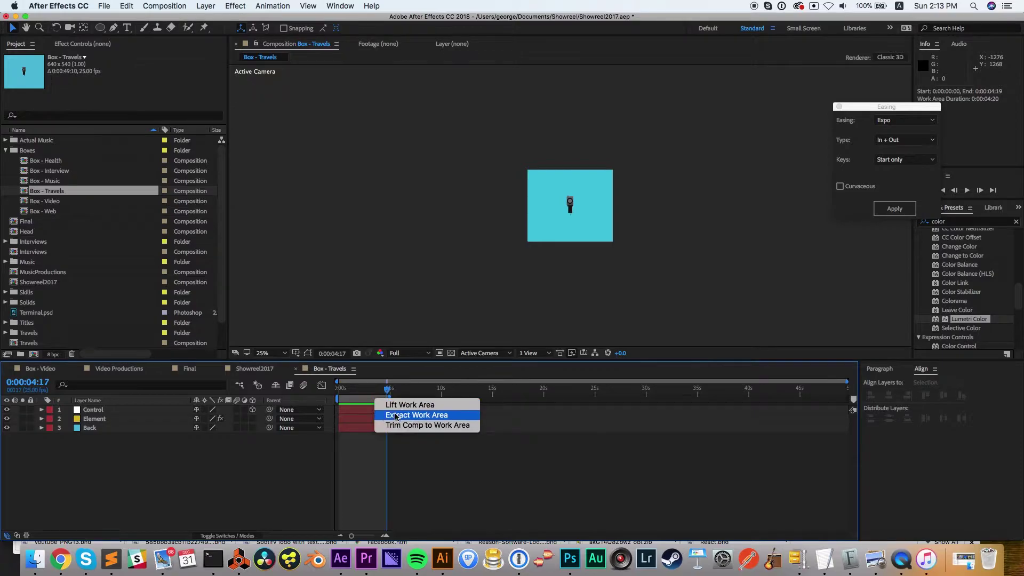
{"action": "left_click", "coordinate": [407, 425]}
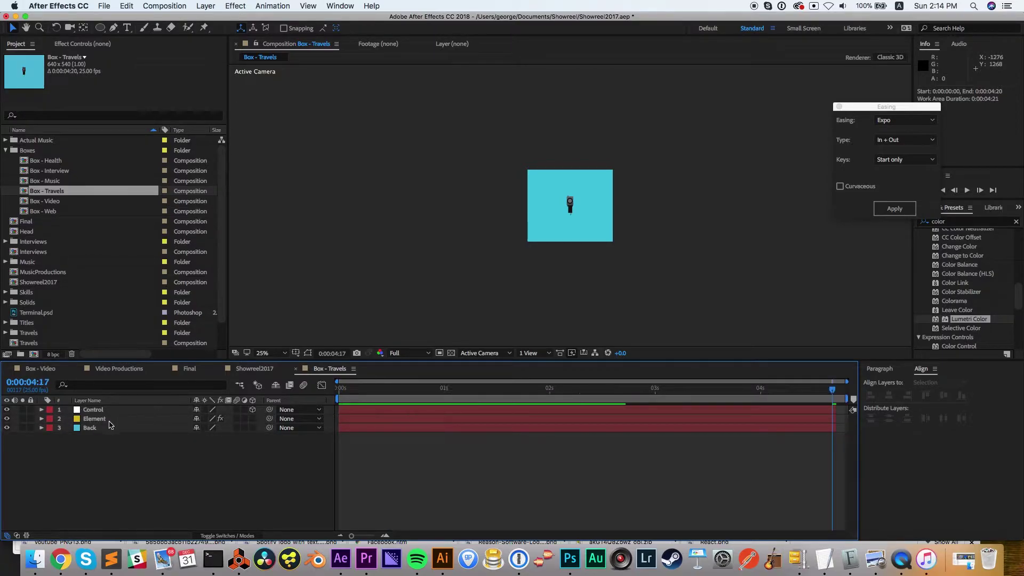
Step: Delete the Element and Control layers from the Box - Travels composition
{"action": "left_click", "coordinate": [110, 421]}
{"action": "key", "text": "Delete"}
{"action": "left_click", "coordinate": [91, 410]}
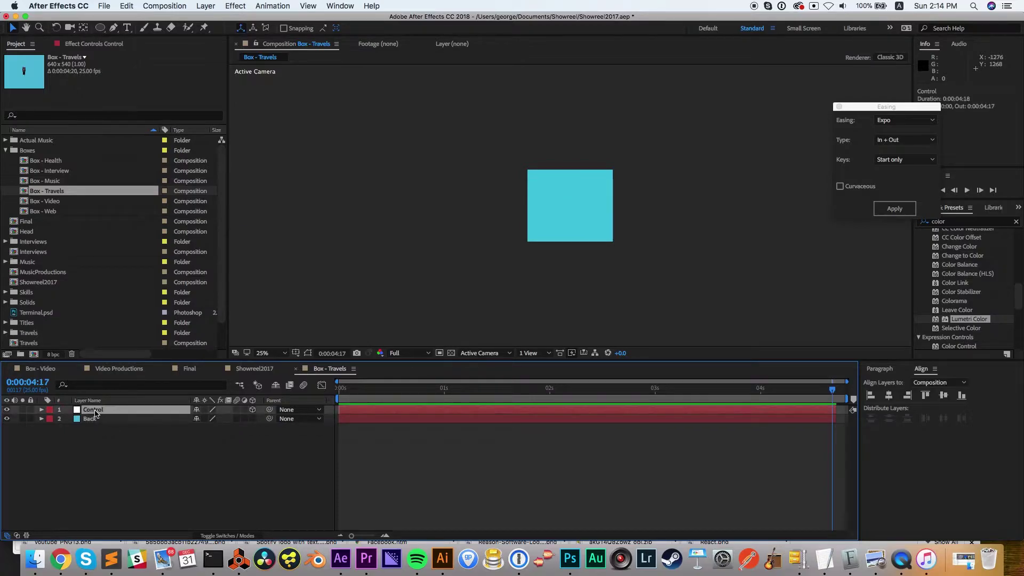
{"action": "key", "text": "Delete"}
Step: Change the colour of the Back solid in Box - Travels to deep red, creating a new solid for the layer
{"action": "left_click", "coordinate": [111, 409]}
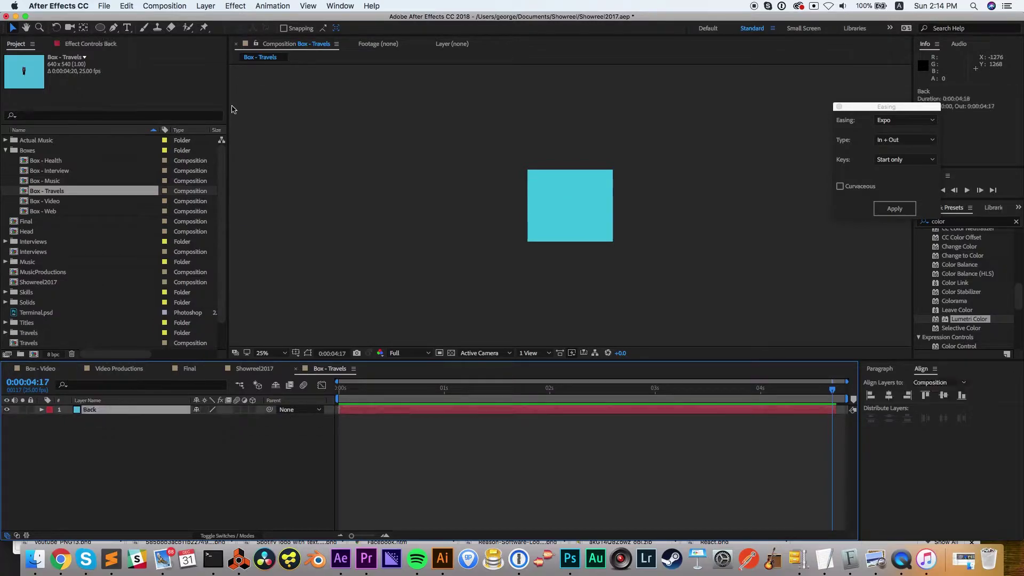
{"action": "left_click", "coordinate": [235, 6]}
{"action": "mouse_move", "coordinate": [206, 6]}
{"action": "left_click", "coordinate": [221, 30]}
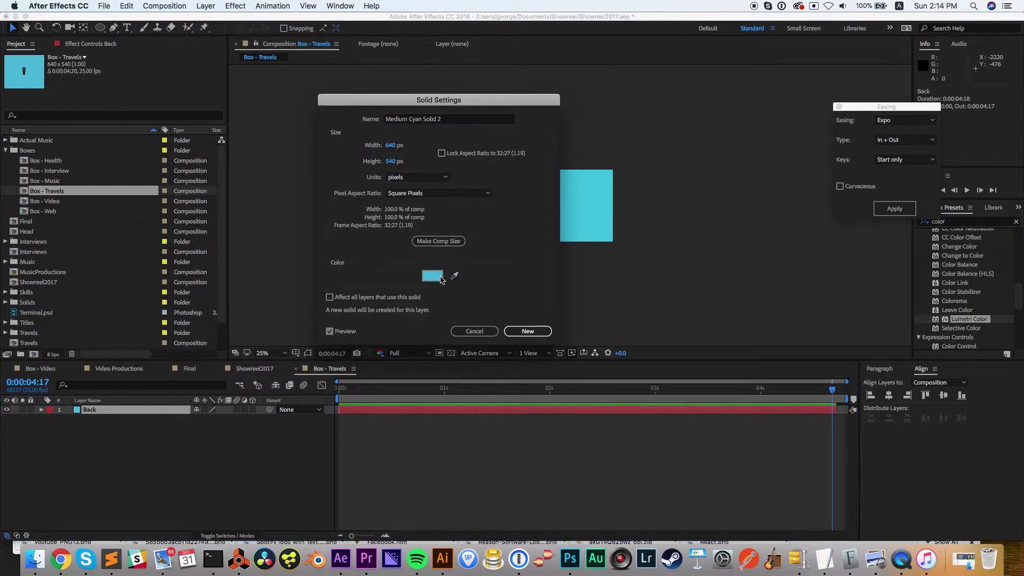
{"action": "left_click", "coordinate": [442, 276]}
{"action": "left_click", "coordinate": [158, 213]}
{"action": "left_click", "coordinate": [144, 154]}
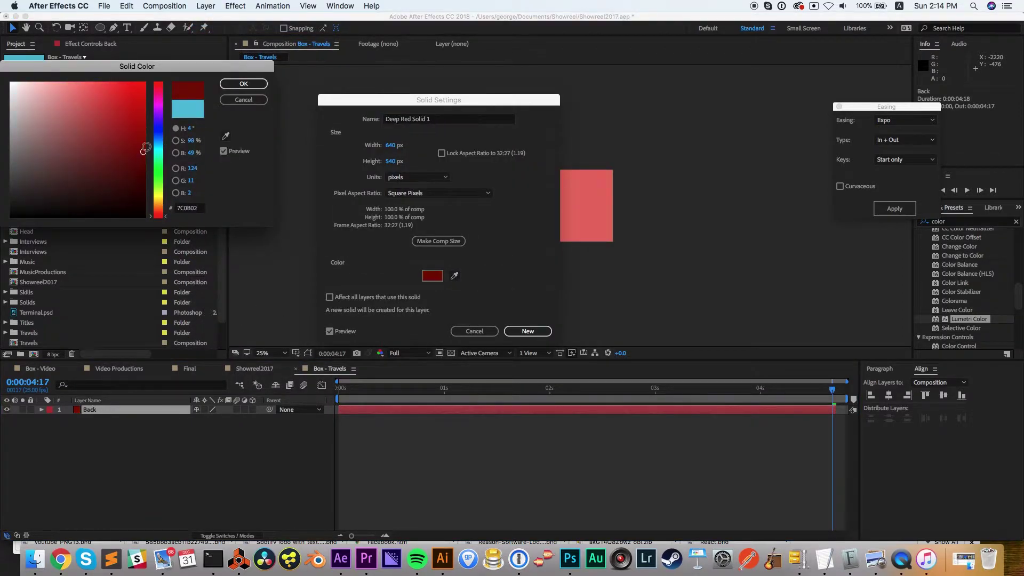
{"action": "left_click", "coordinate": [243, 85]}
{"action": "left_click", "coordinate": [517, 327]}
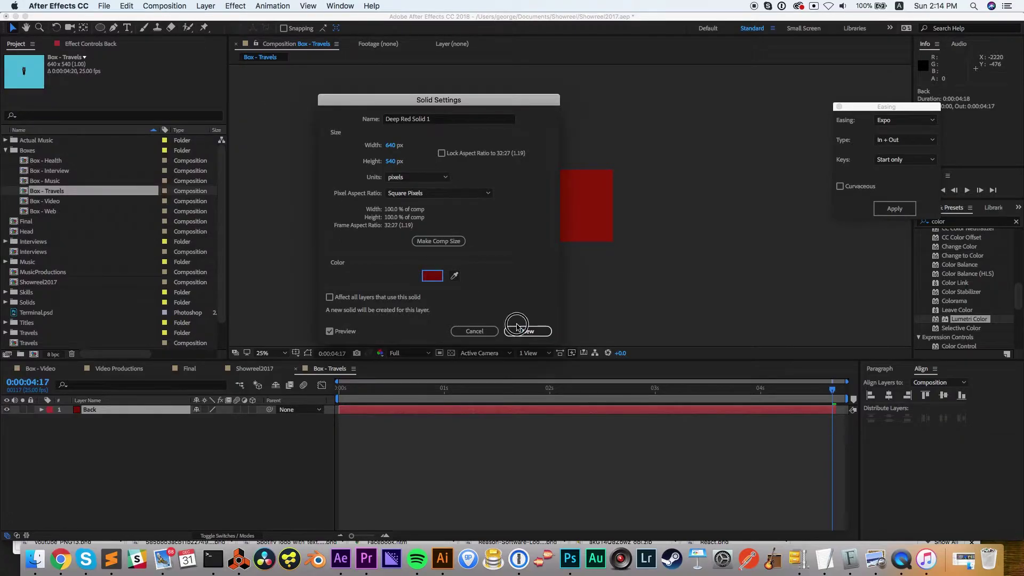
Step: Open the Travels composition and go to 0:00:02:02, where the luggage model appears beside the title
{"action": "left_click", "coordinate": [40, 369]}
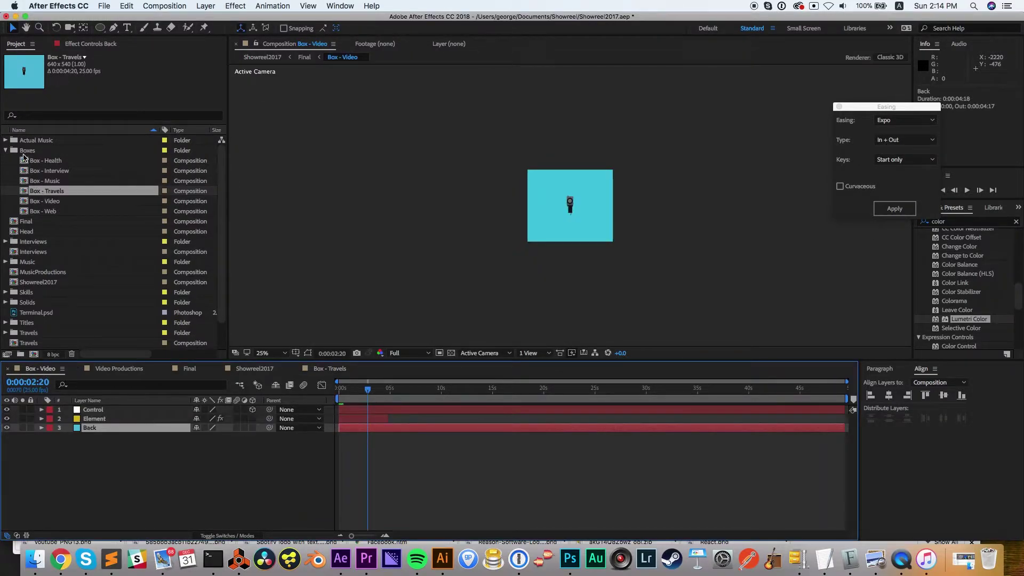
{"action": "scroll", "coordinate": [47, 185], "scroll_direction": "down", "scroll_amount": 2}
{"action": "scroll", "coordinate": [69, 185], "scroll_direction": "right", "scroll_amount": 1}
{"action": "scroll", "coordinate": [42, 170], "scroll_direction": "left", "scroll_amount": 1}
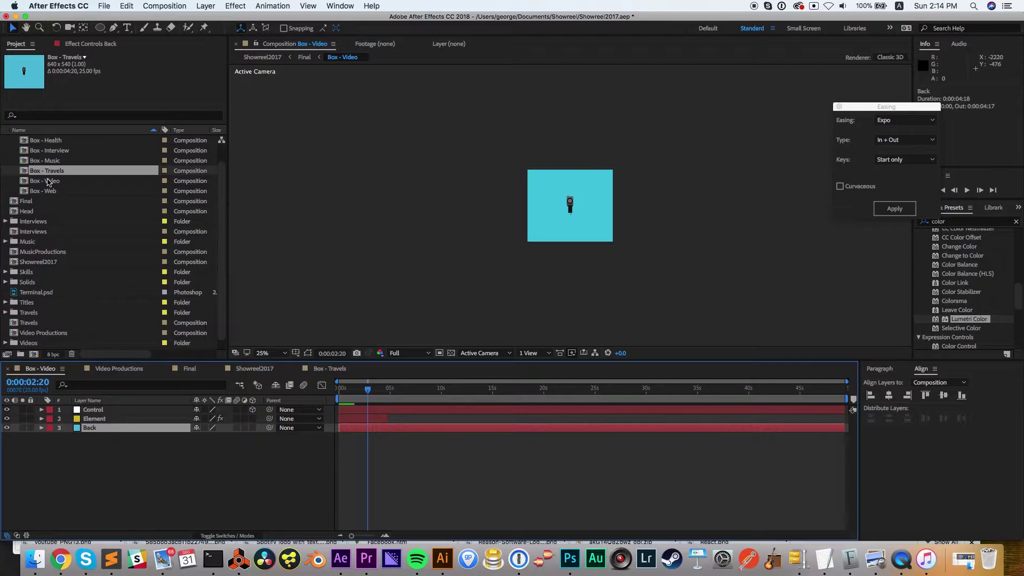
{"action": "scroll", "coordinate": [73, 254], "scroll_direction": "down", "scroll_amount": 1}
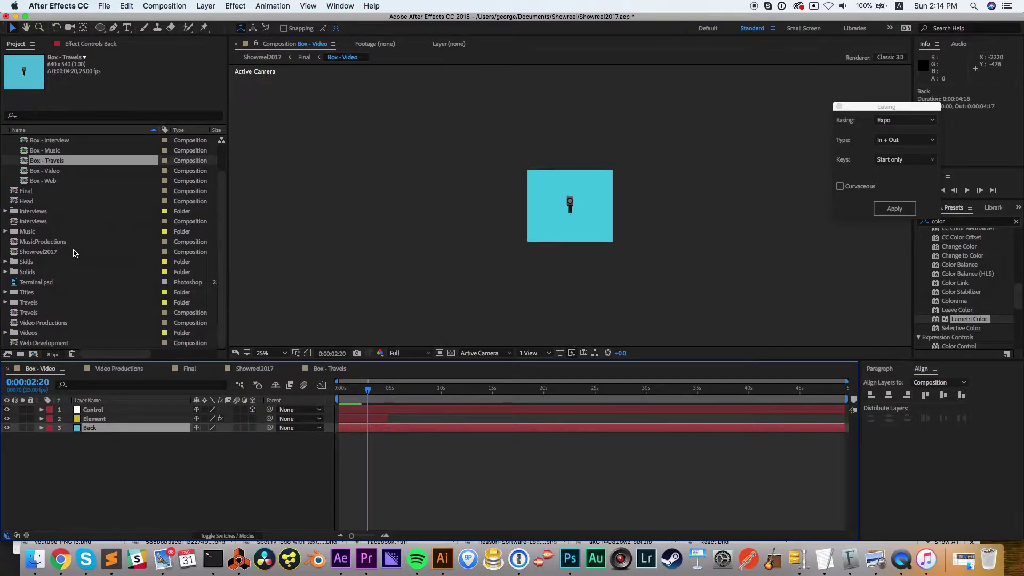
{"action": "double_click", "coordinate": [36, 313]}
{"action": "left_click", "coordinate": [480, 397]}
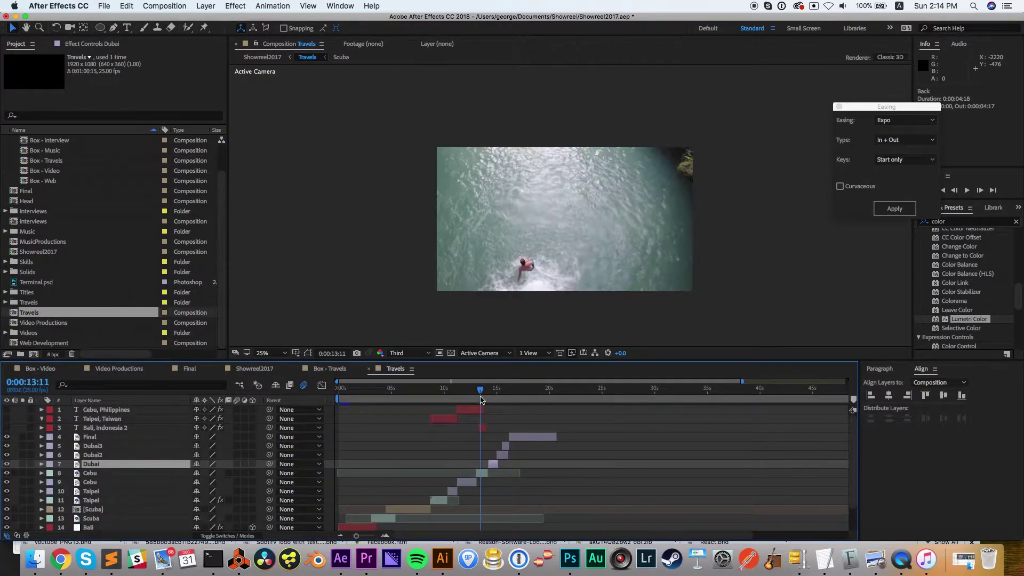
{"action": "scroll", "coordinate": [422, 461], "scroll_direction": "down", "scroll_amount": 3}
{"action": "left_click", "coordinate": [362, 397]}
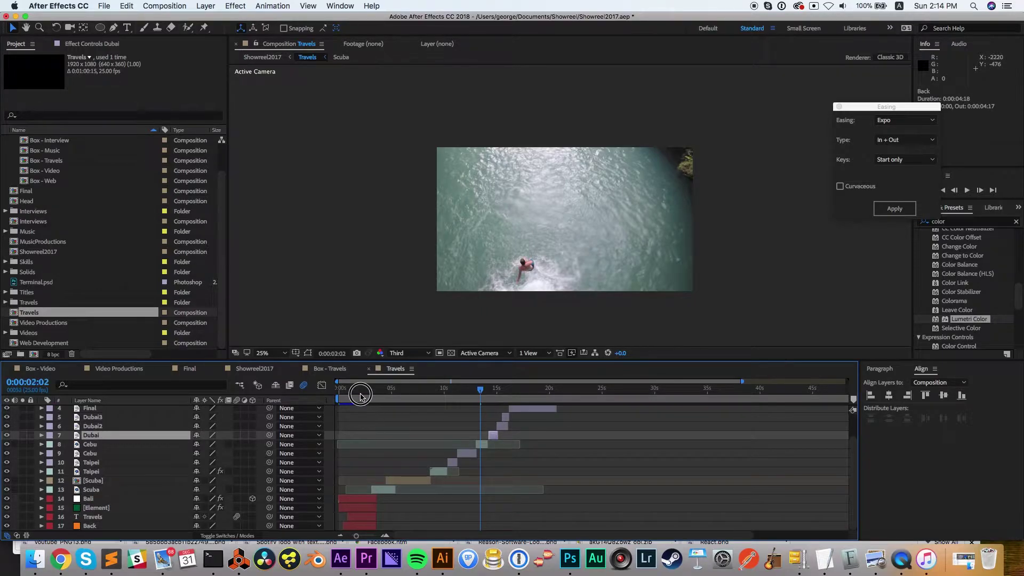
Step: Copy the Element layer from the Travels composition into Box - Travels and inspect it at 0:00:00:01
{"action": "left_click", "coordinate": [98, 510]}
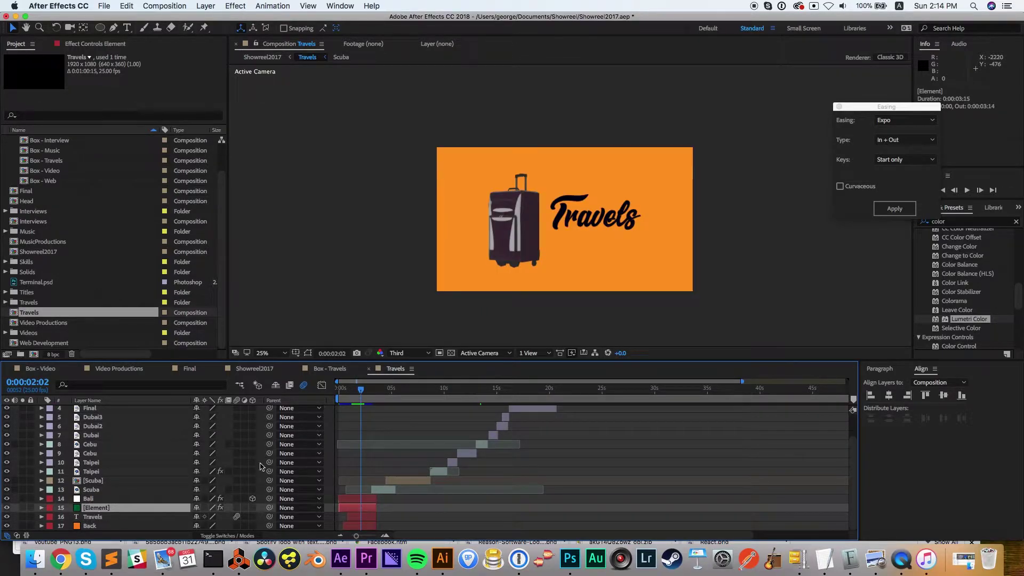
{"action": "key", "text": "super+c"}
{"action": "left_click", "coordinate": [330, 370]}
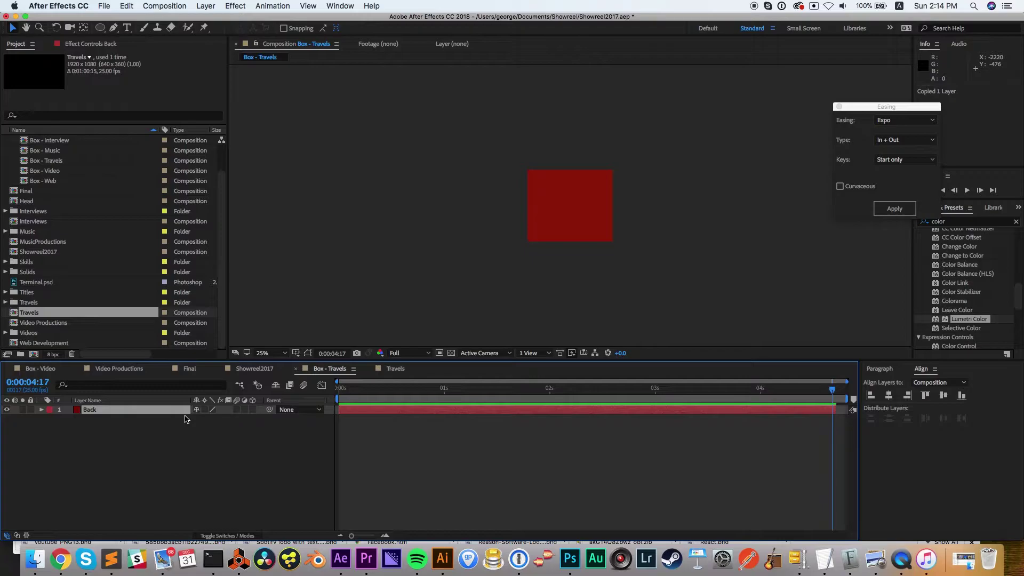
{"action": "key", "text": "super+v"}
{"action": "left_click", "coordinate": [343, 399]}
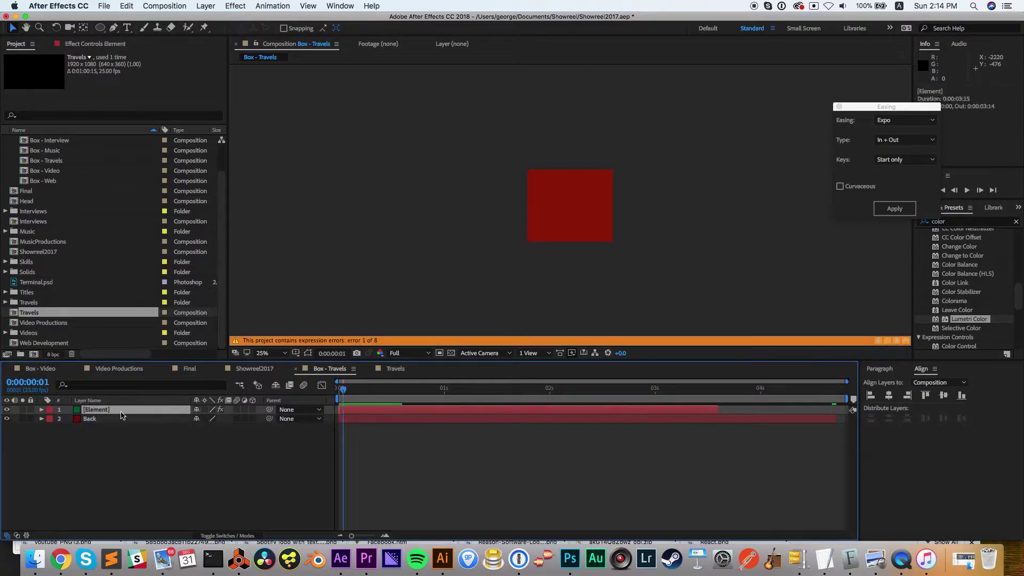
{"action": "key", "text": "period"}
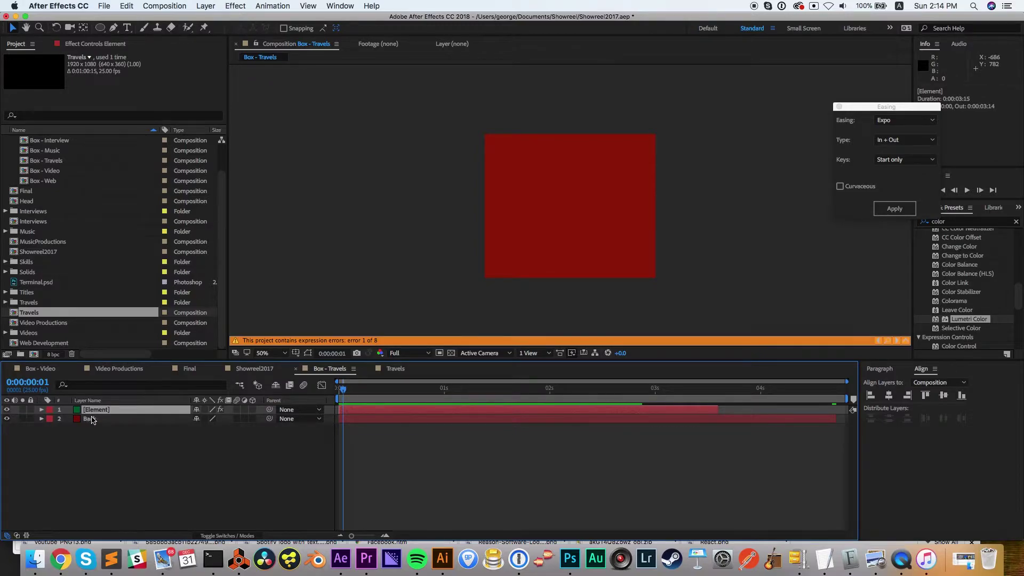
Step: Try to resize the pasted Element solid in Box - Travels to 640 by 540 px
{"action": "left_click", "coordinate": [41, 410]}
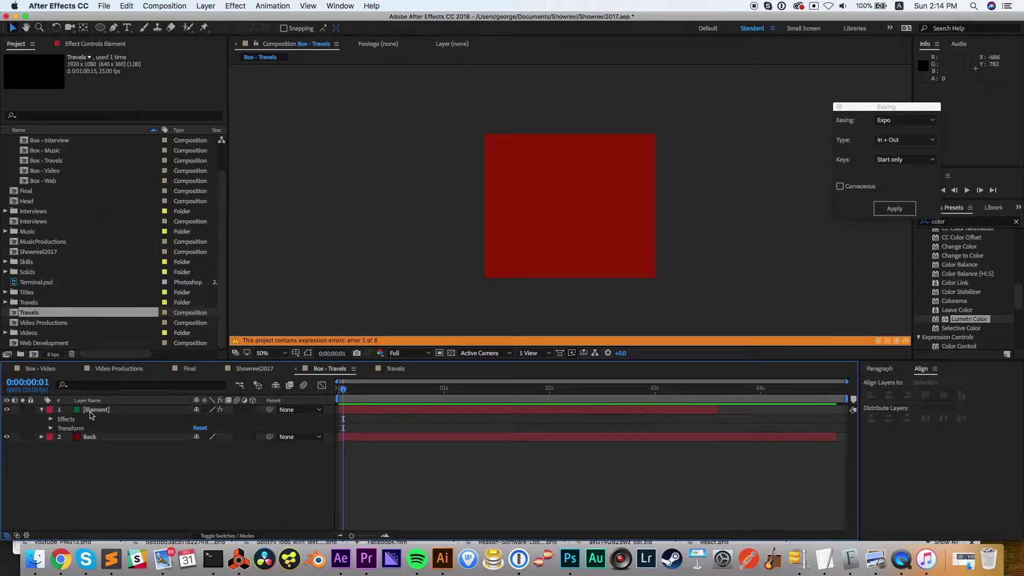
{"action": "left_click", "coordinate": [205, 6]}
{"action": "left_click", "coordinate": [226, 29]}
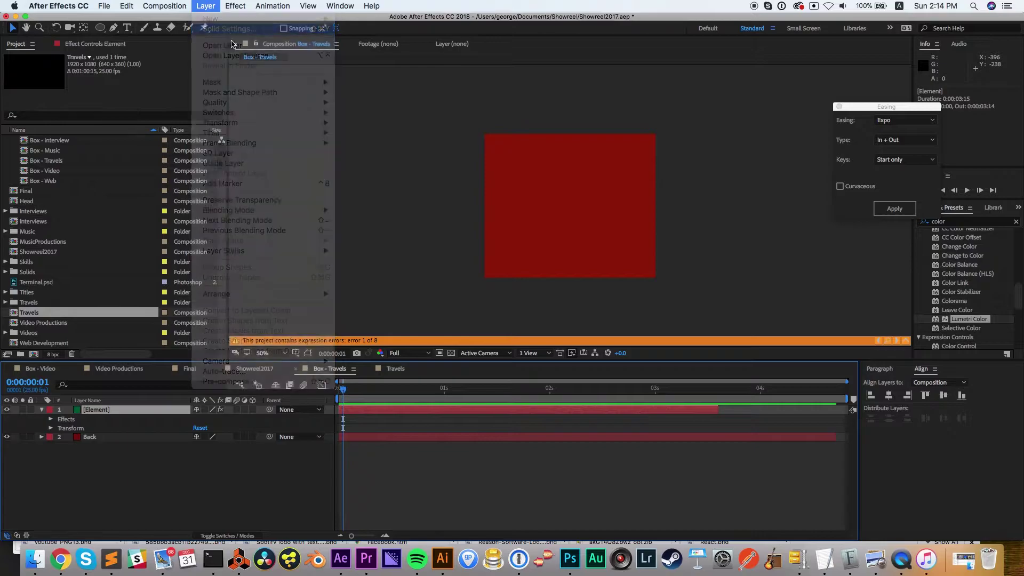
{"action": "left_click", "coordinate": [393, 145]}
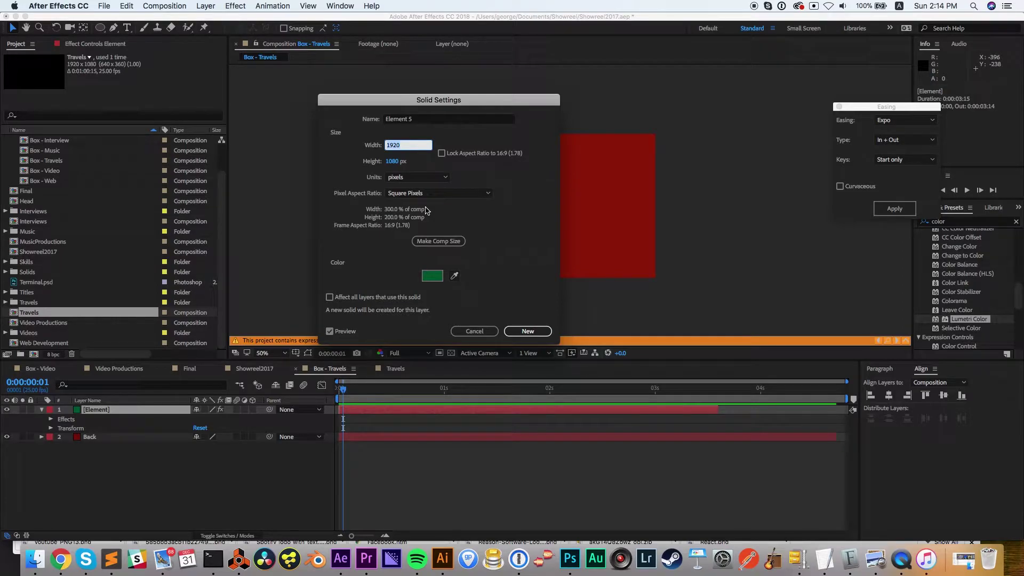
{"action": "type", "text": "640"}
{"action": "left_click", "coordinate": [393, 161]}
{"action": "type", "text": "540"}
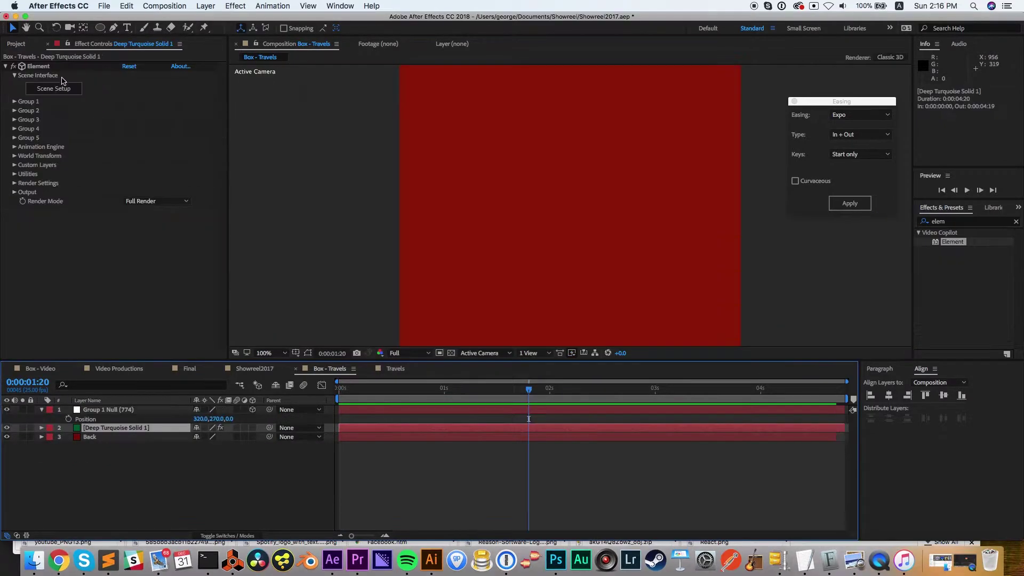
Step: Import the Luggage.obj model from the Showreel project's Models/Travels folder into the Element scene of the turquoise solid
{"action": "left_click", "coordinate": [43, 91]}
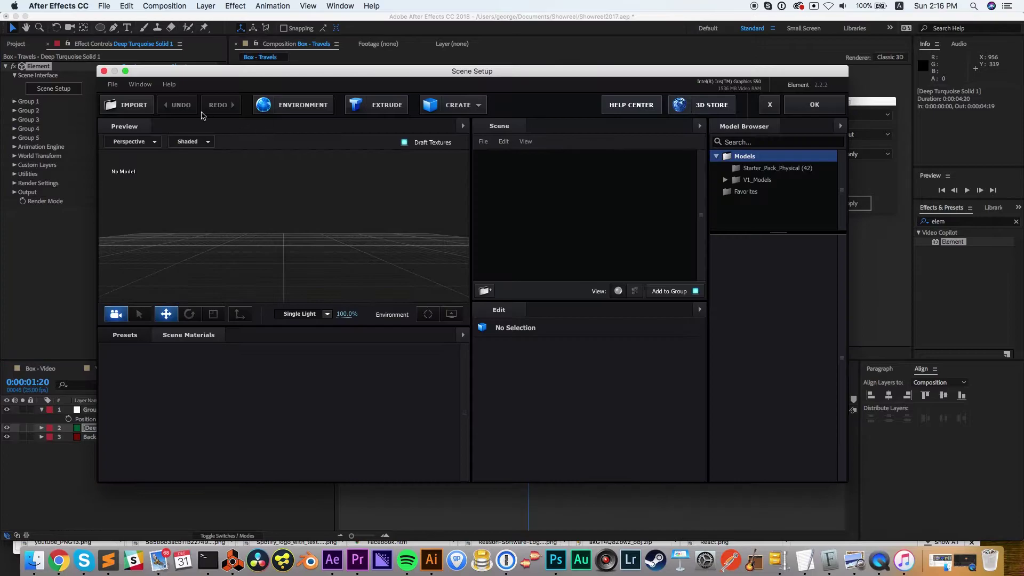
{"action": "left_click", "coordinate": [134, 111]}
{"action": "left_click", "coordinate": [296, 114]}
{"action": "left_click", "coordinate": [277, 236]}
{"action": "left_click", "coordinate": [348, 193]}
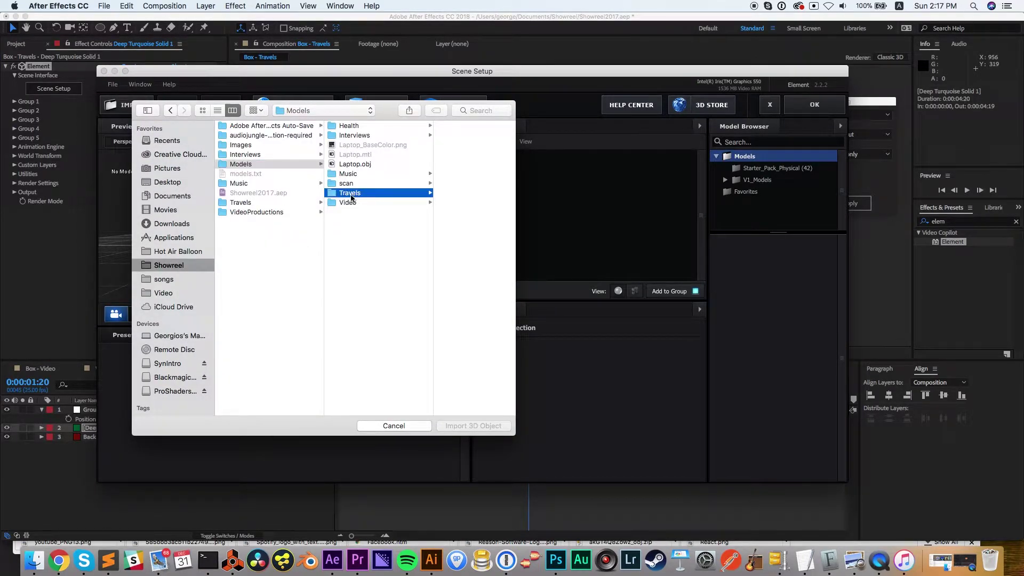
{"action": "left_click", "coordinate": [441, 145]}
{"action": "left_click", "coordinate": [474, 425]}
{"action": "left_click", "coordinate": [584, 299]}
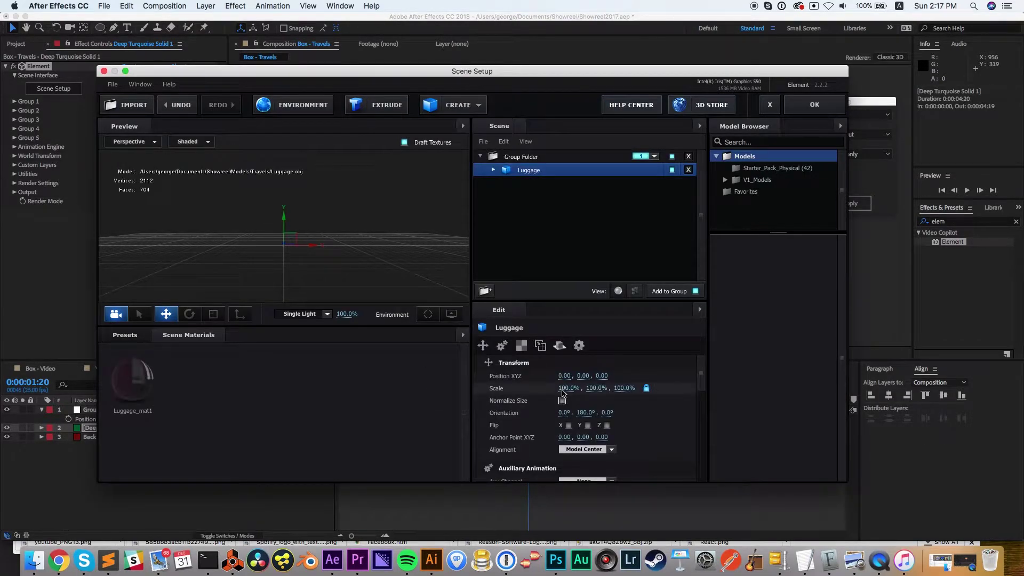
Step: Set the luggage model's scale to 3000% and apply the scene setup
{"action": "left_click", "coordinate": [564, 389]}
{"action": "type", "text": "30"}
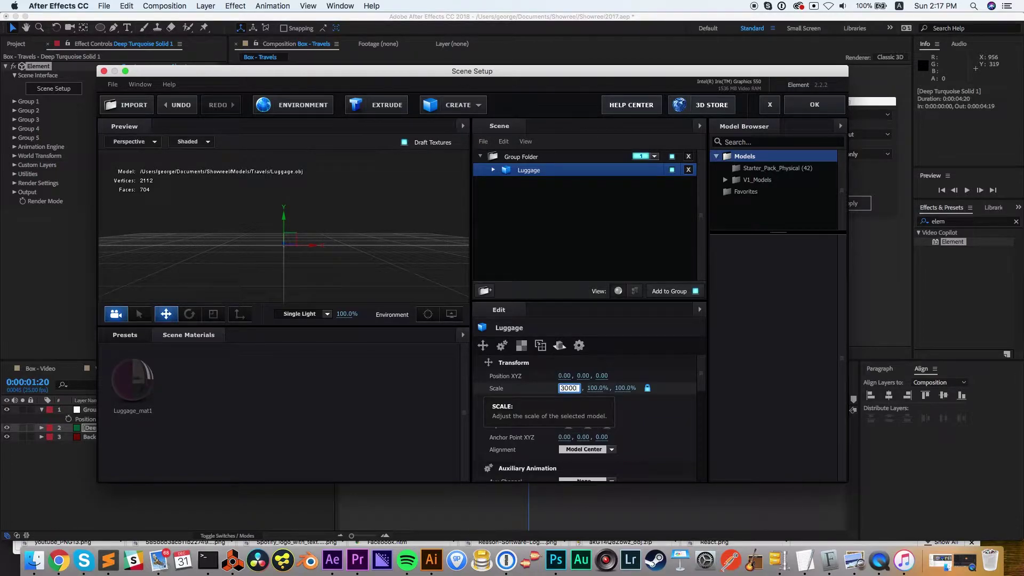
{"action": "type", "text": "00"}
{"action": "key", "text": "Return"}
{"action": "left_click", "coordinate": [813, 106]}
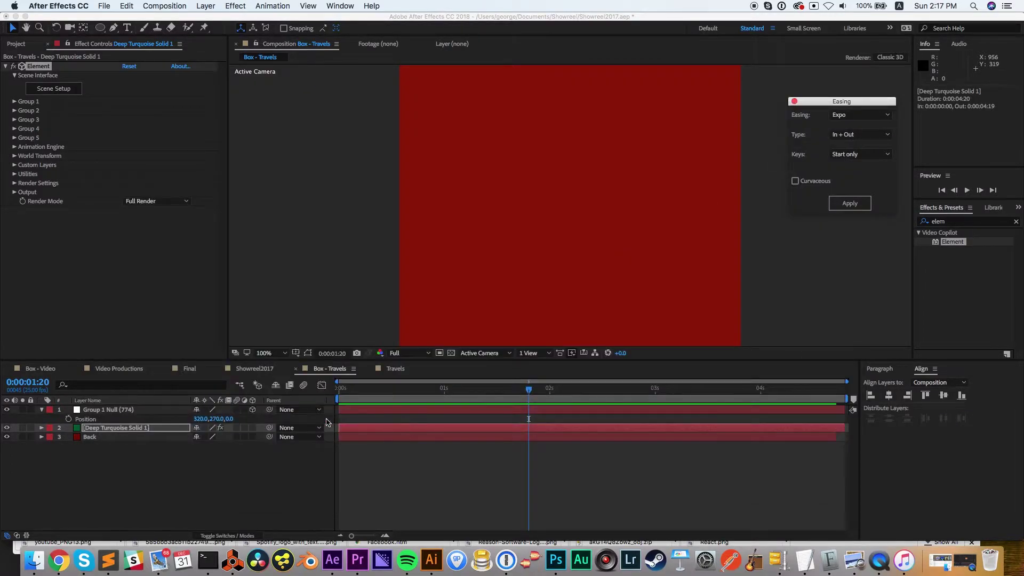
Step: Delete the Group 1 Null layer from Box - Travels and rename the Deep Turquoise Solid 1 layer as Element
{"action": "left_click", "coordinate": [127, 413]}
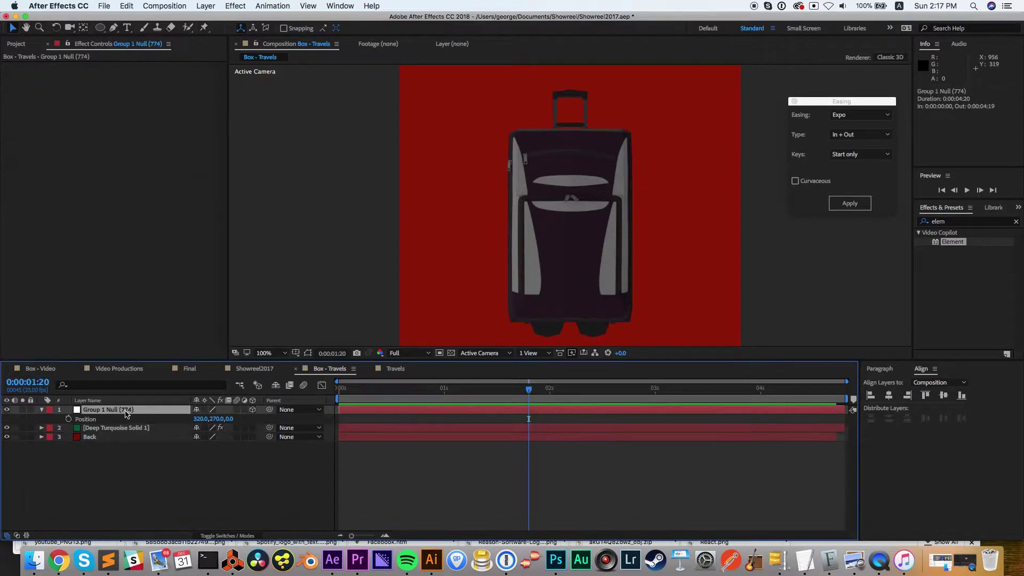
{"action": "key", "text": "Delete"}
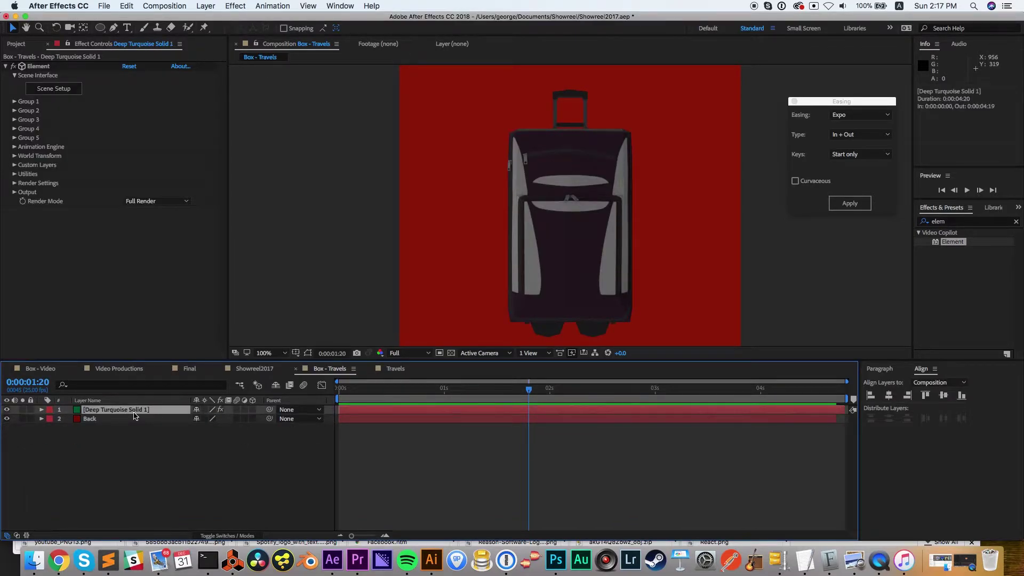
{"action": "key", "text": "Return"}
{"action": "type", "text": "E"}
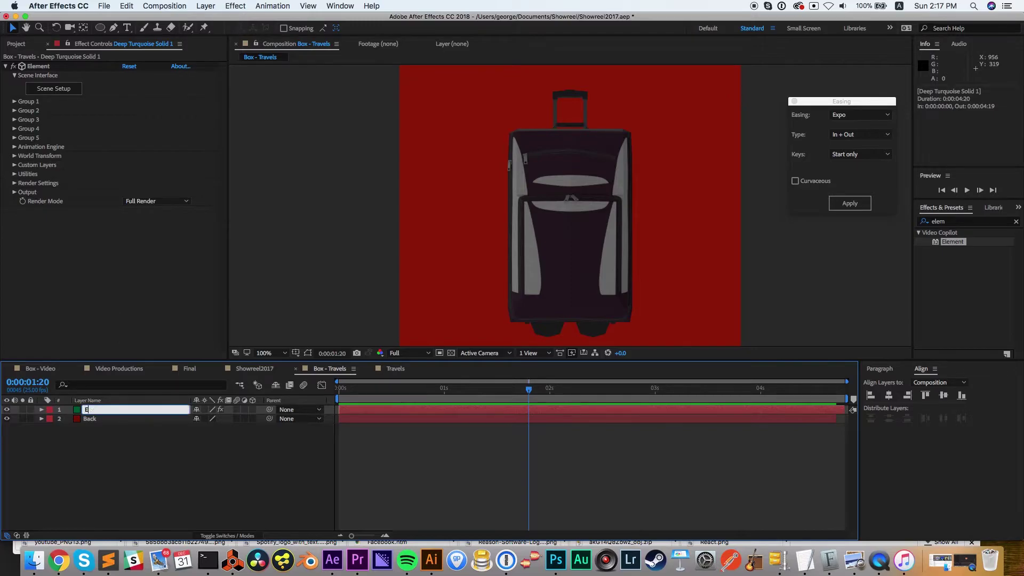
{"action": "type", "text": "lement"}
{"action": "key", "text": "Return"}
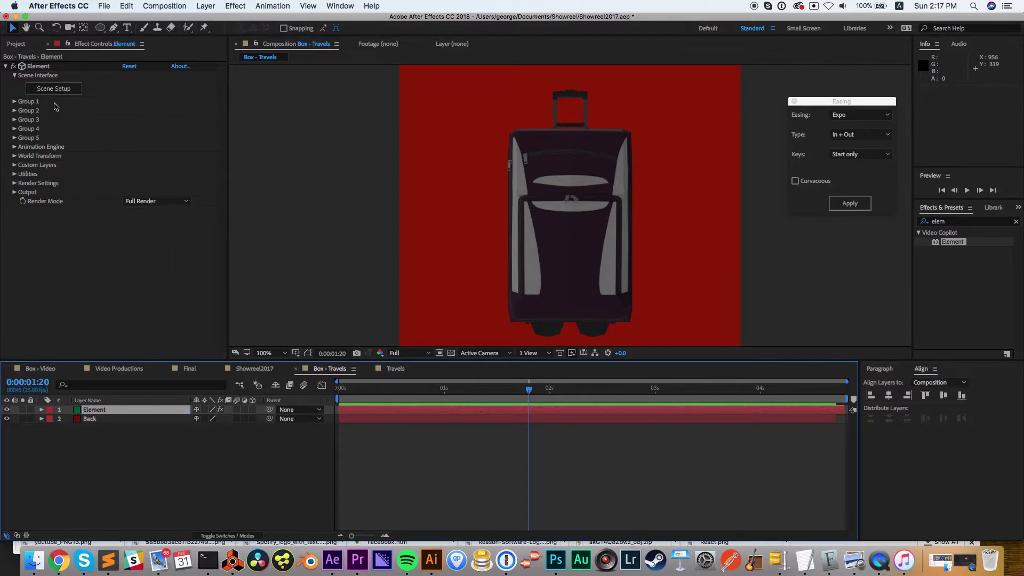
Step: Create a new group null for Group 1 of the Element effect and rename it Control
{"action": "left_click", "coordinate": [15, 102]}
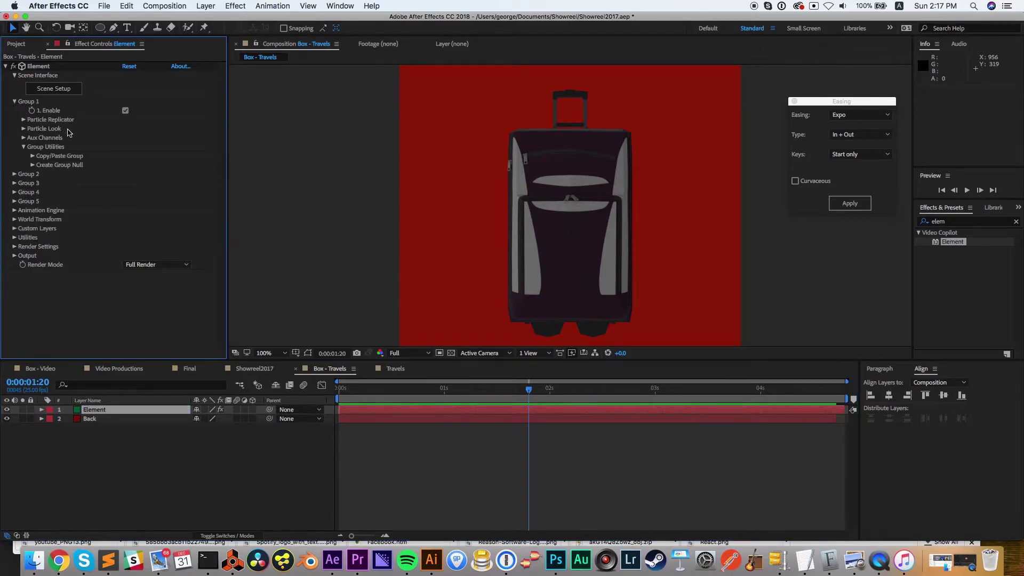
{"action": "left_click", "coordinate": [33, 165]}
{"action": "left_click", "coordinate": [63, 178]}
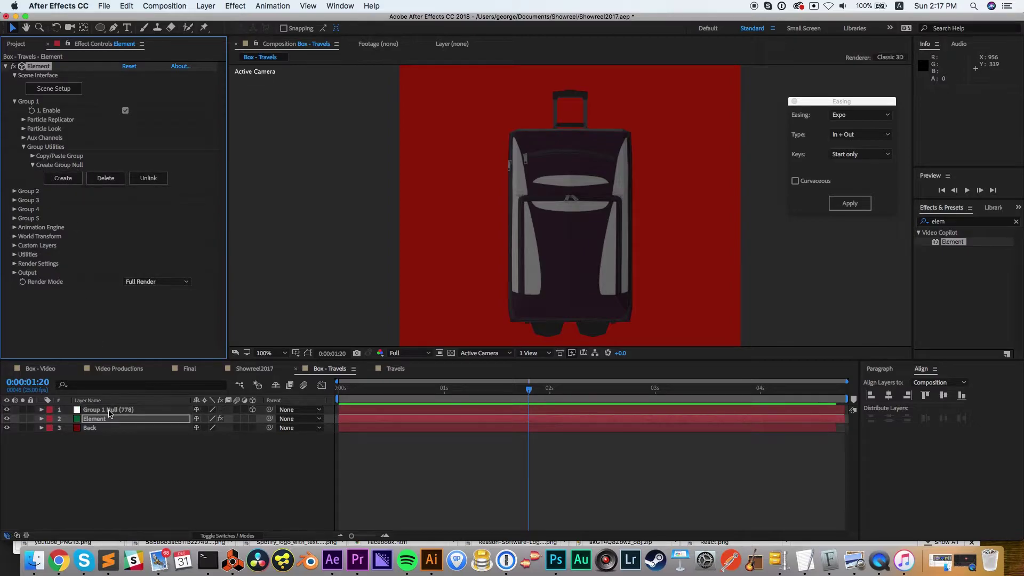
{"action": "left_click", "coordinate": [109, 409]}
{"action": "key", "text": "Return"}
{"action": "type", "text": "co"}
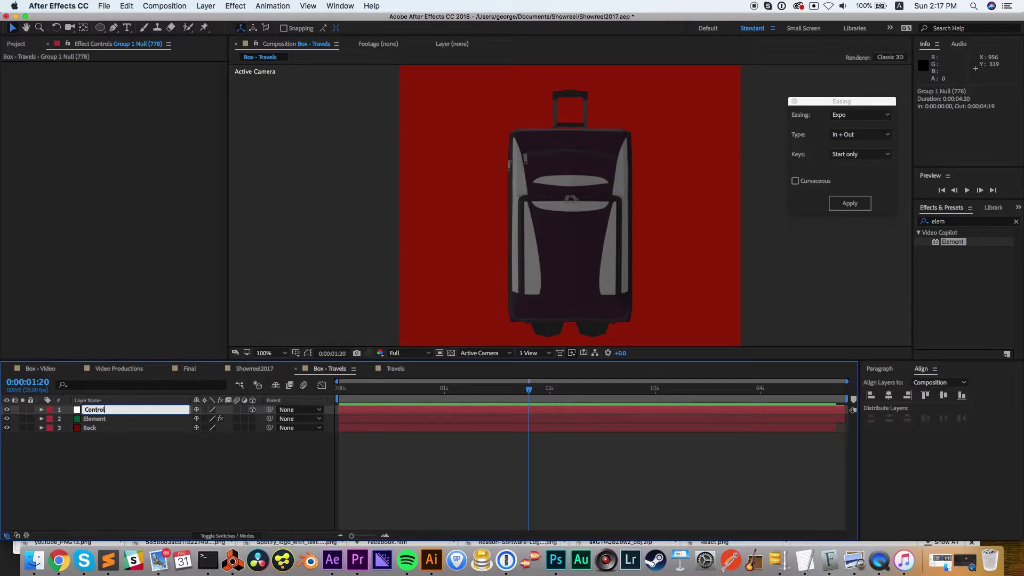
{"action": "key", "text": "Return"}
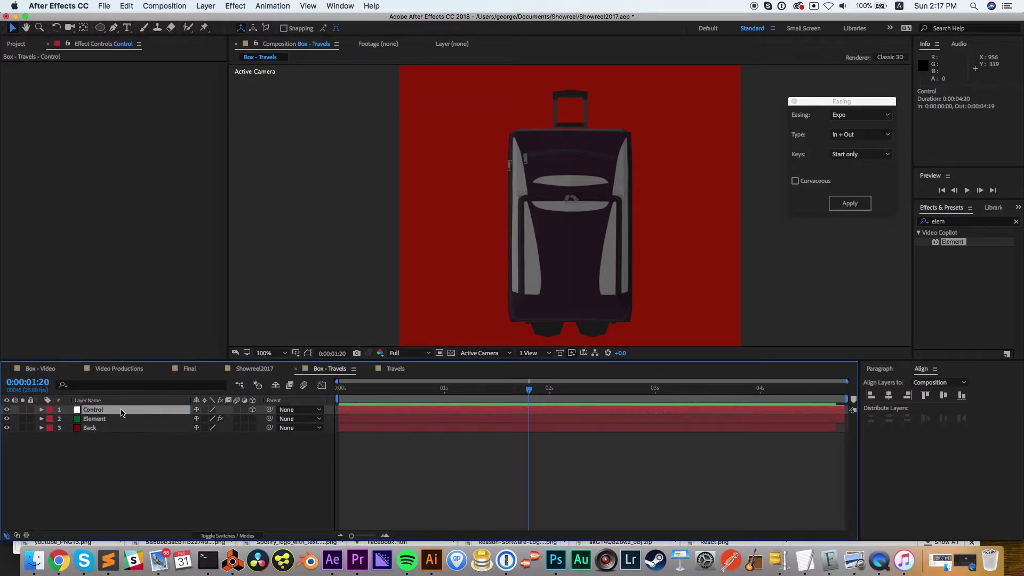
Step: Try rotating the Control null about 77° around its Y axis, undo the rotation and return to the composition's start
{"action": "key", "text": "p"}
{"action": "key", "text": "ctrl+z"}
{"action": "key", "text": "r"}
{"action": "left_click_drag", "start_coordinate": [207, 440], "coordinate": [240, 434]}
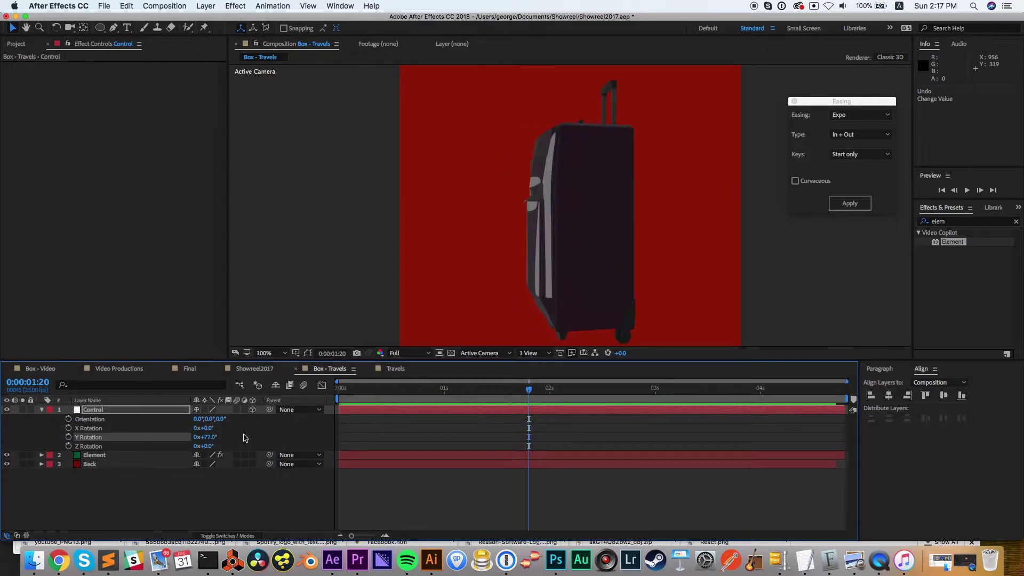
{"action": "key", "text": "ctrl+z"}
{"action": "key", "text": "Home"}
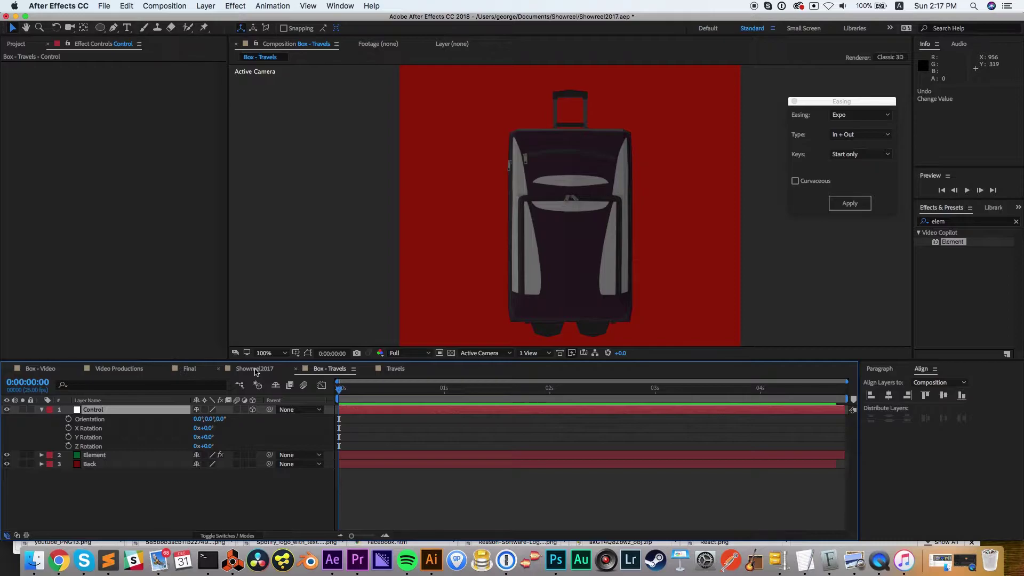
Step: In the Final composition, go to 0:00:00:20 and shift the 00019.MTS and 00007.MTS clips 0:00:09:05 later in time
{"action": "left_click", "coordinate": [206, 372]}
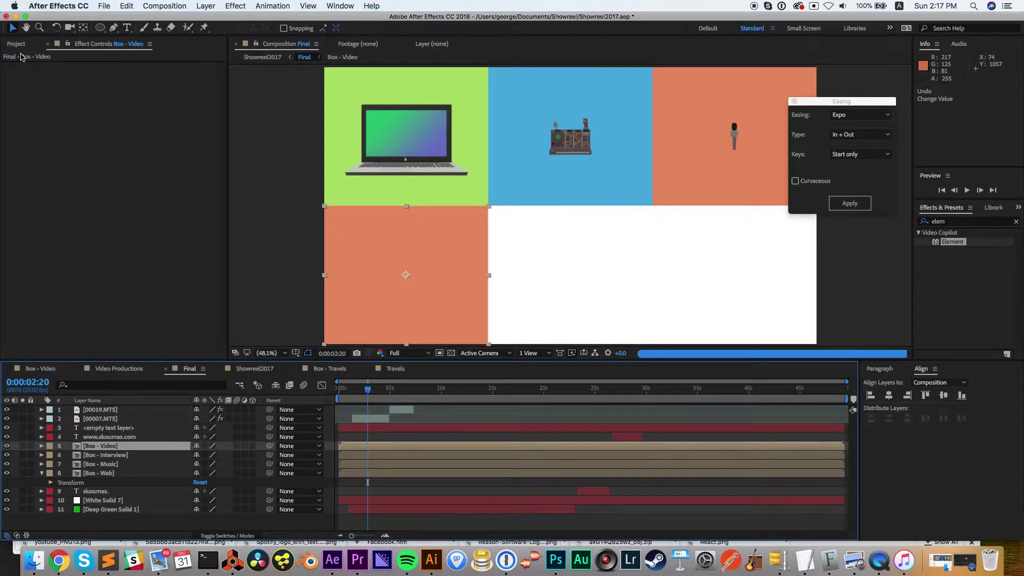
{"action": "left_click", "coordinate": [16, 44]}
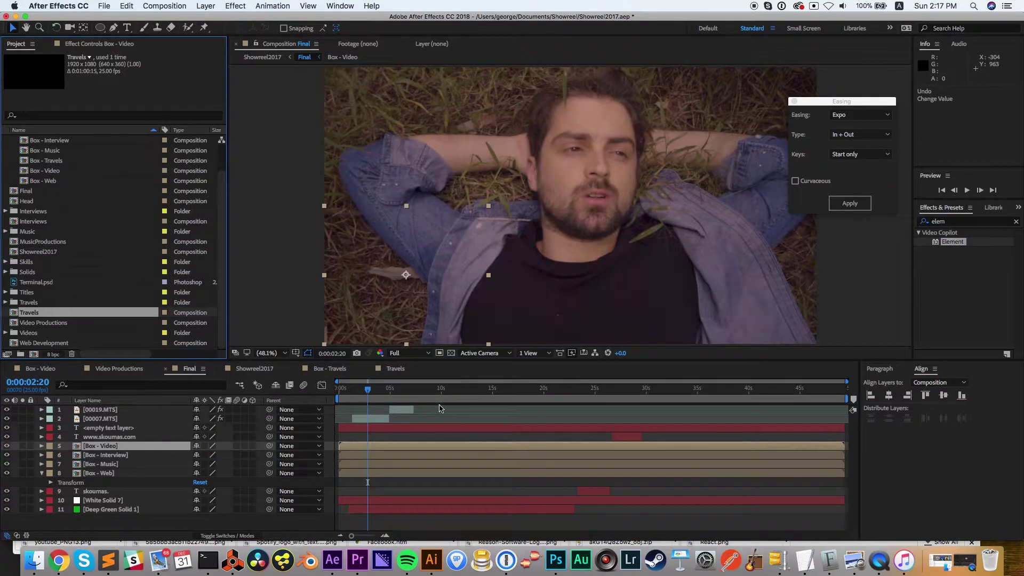
{"action": "left_click", "coordinate": [347, 391]}
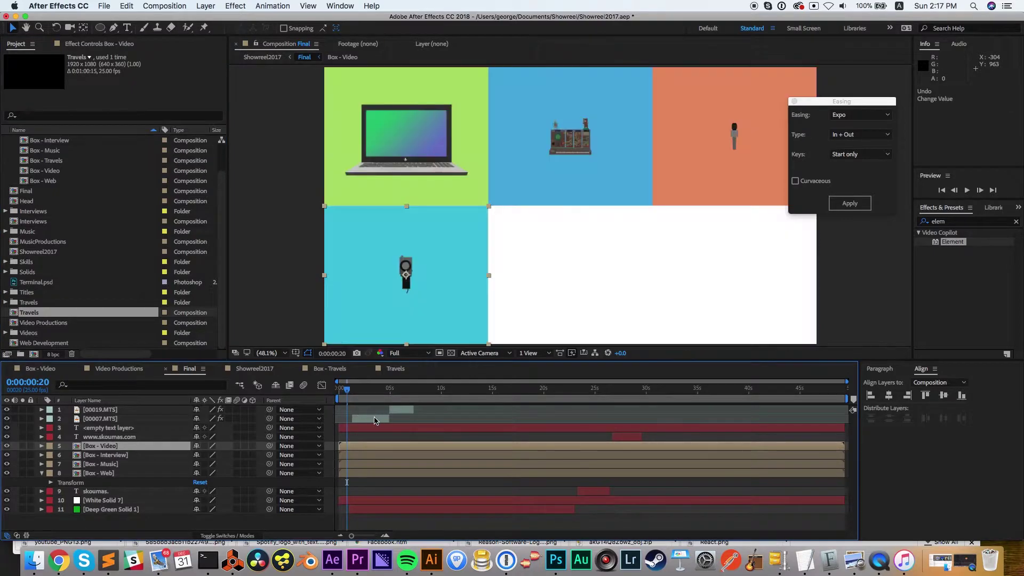
{"action": "left_click", "coordinate": [406, 414]}
{"action": "left_click", "coordinate": [405, 410], "text": "shift"}
{"action": "left_click_drag", "start_coordinate": [405, 410], "coordinate": [499, 410]}
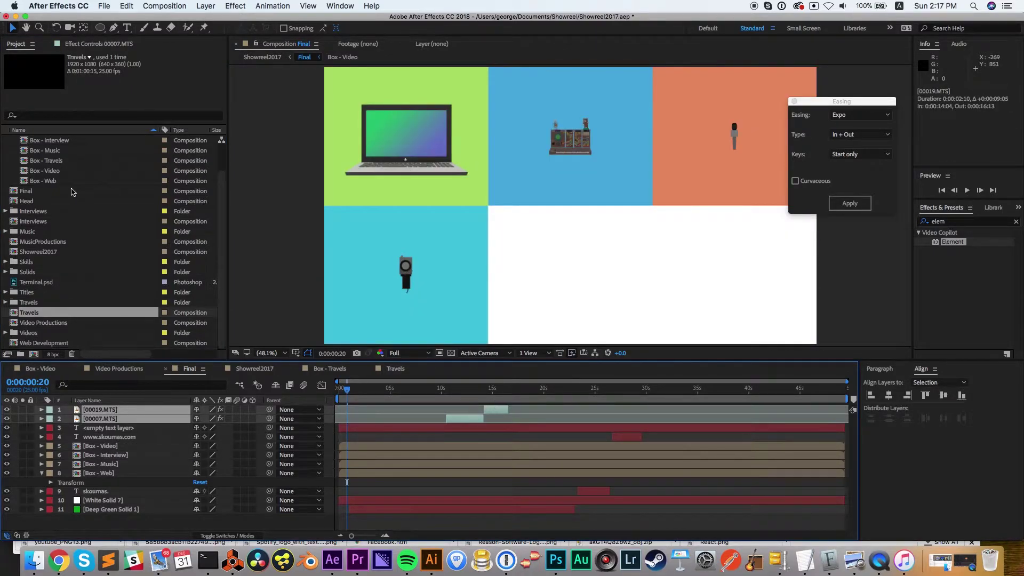
Step: Add Box - Travels to the Final composition beside Box - Video and nudge it to position 959.5, 810.0, flush with the neighbouring boxes
{"action": "left_click", "coordinate": [49, 171]}
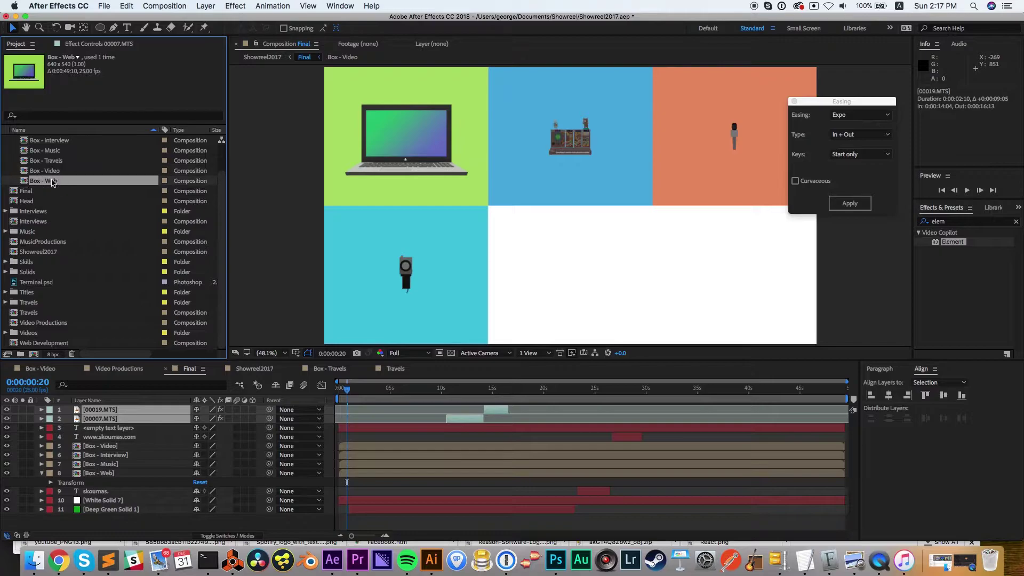
{"action": "left_click_drag", "start_coordinate": [51, 160], "coordinate": [540, 257]}
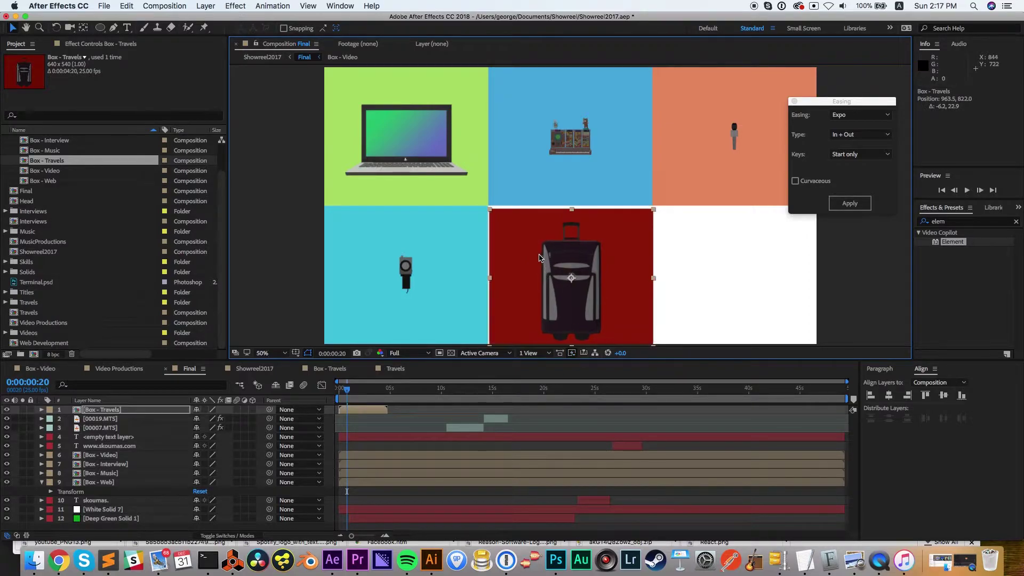
{"action": "scroll", "coordinate": [539, 257], "scroll_direction": "up", "scroll_amount": 3}
{"action": "scroll", "coordinate": [537, 258], "scroll_direction": "down", "scroll_amount": 1}
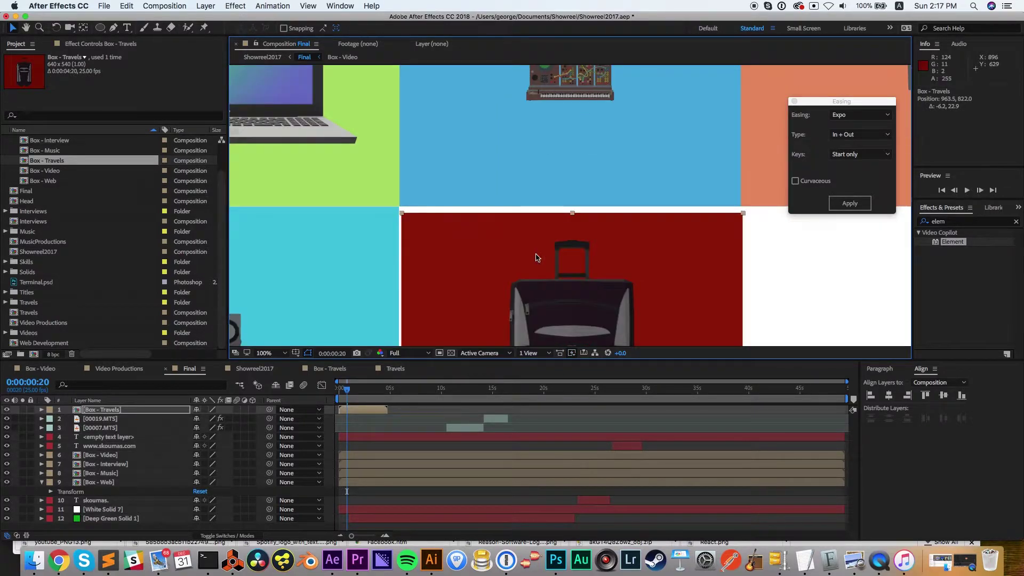
{"action": "key", "text": "Left"}
{"action": "key", "text": "Up"}
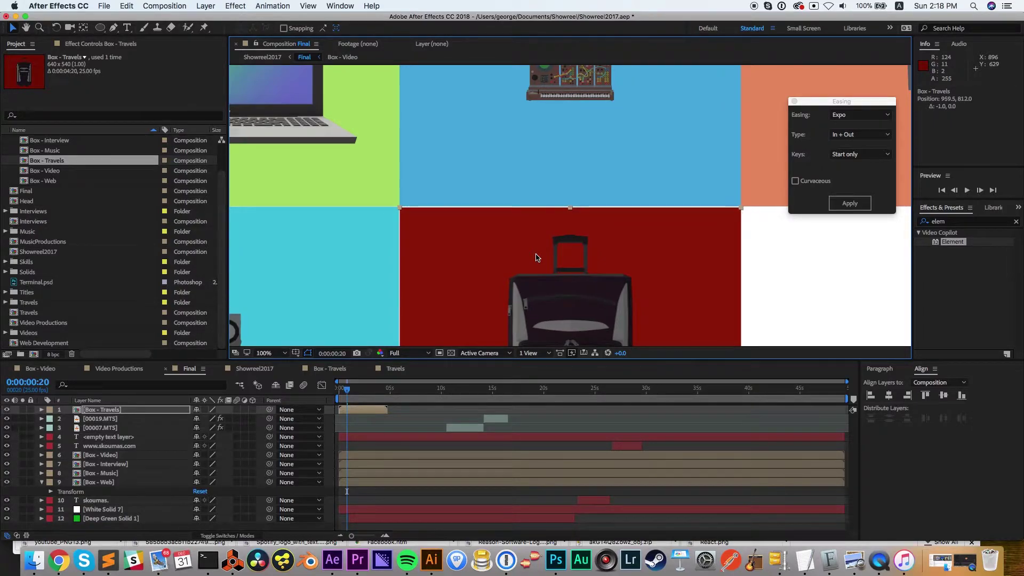
{"action": "key", "text": "Up"}
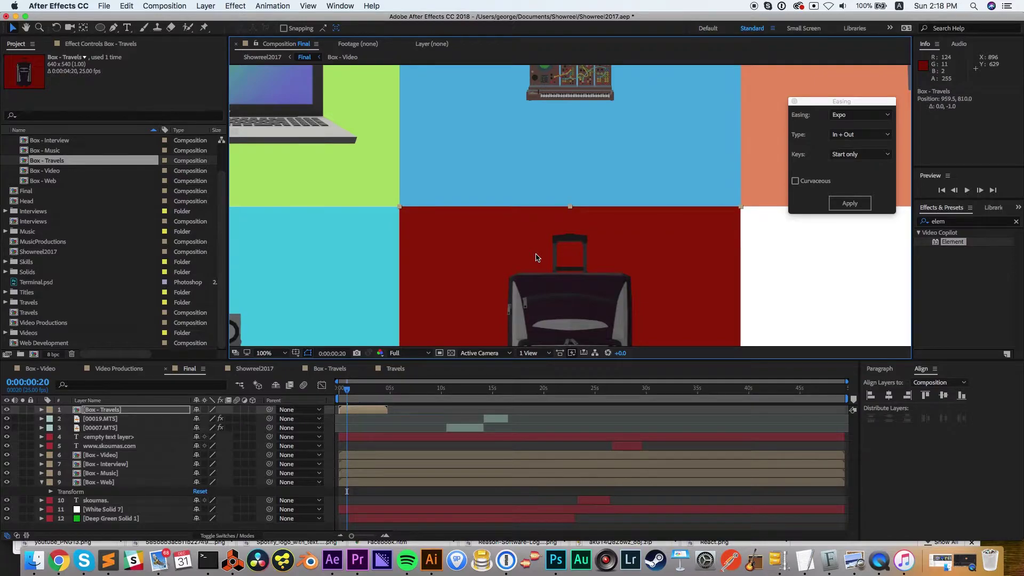
{"action": "key", "text": "comma"}
{"action": "key", "text": "comma"}
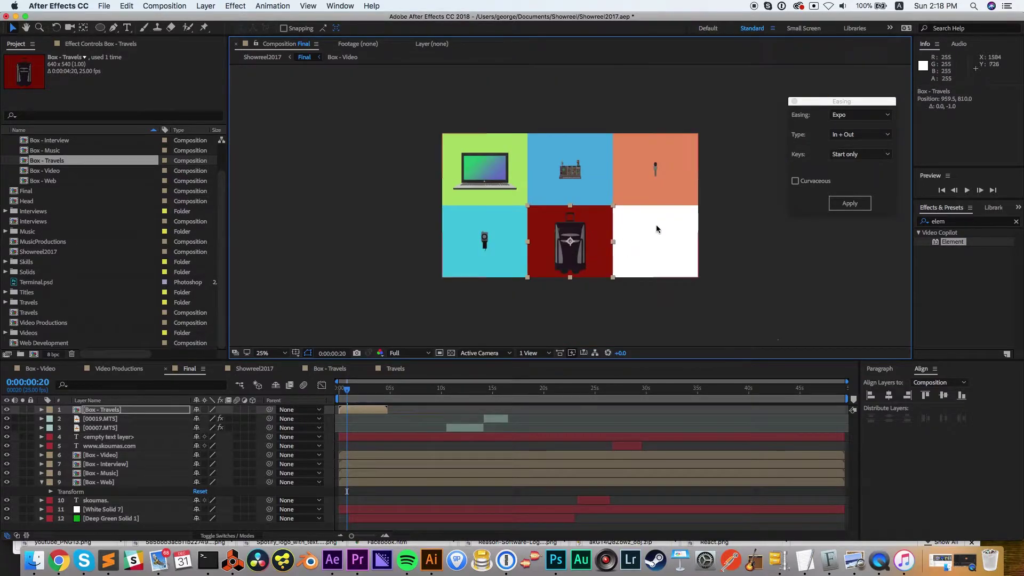
{"action": "key", "text": "period"}
{"action": "key", "text": "period"}
{"action": "key", "text": "comma"}
{"action": "left_click", "coordinate": [688, 305]}
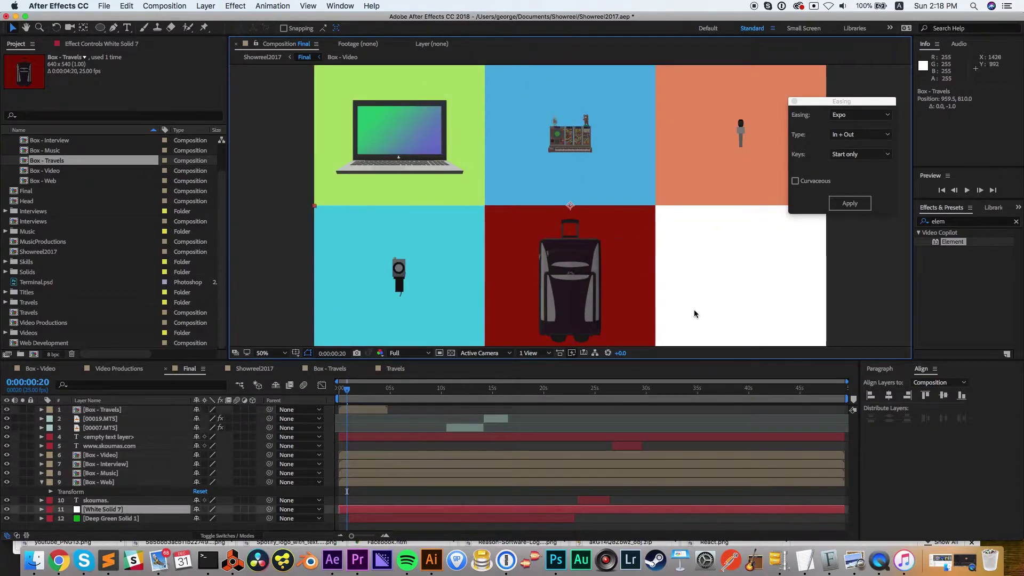
{"action": "key", "text": "comma"}
{"action": "key", "text": "period"}
Step: Duplicate the Box - Travels composition and rename the copy Box - Health
{"action": "left_click", "coordinate": [53, 164]}
{"action": "key", "text": "super+d"}
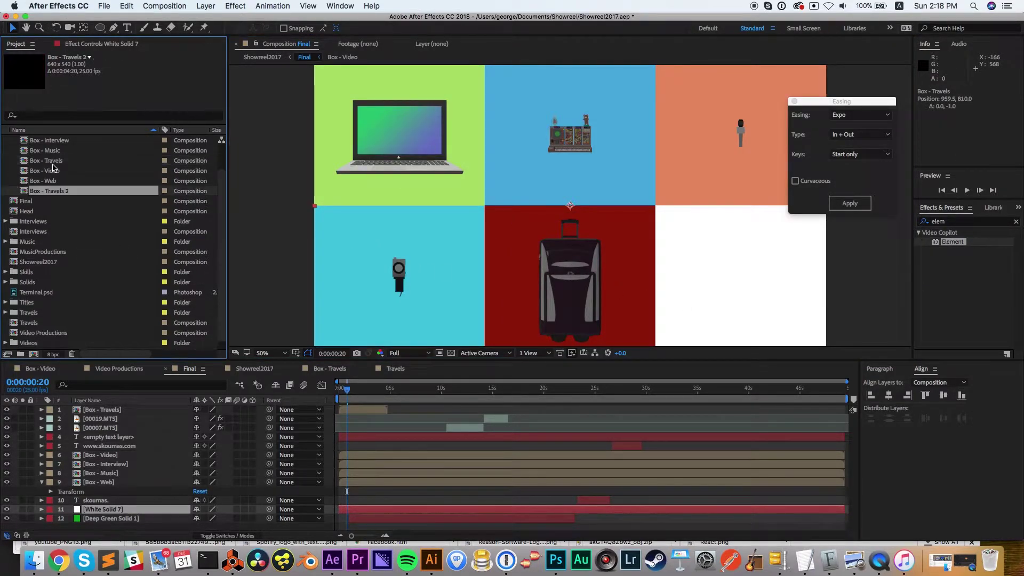
{"action": "key", "text": "Return"}
{"action": "key", "text": "Right"}
{"action": "key", "text": "BackSpace"}
{"action": "key", "text": "BackSpace"}
{"action": "key", "text": "BackSpace"}
{"action": "type", "text": "Health"}
{"action": "key", "text": "Return"}
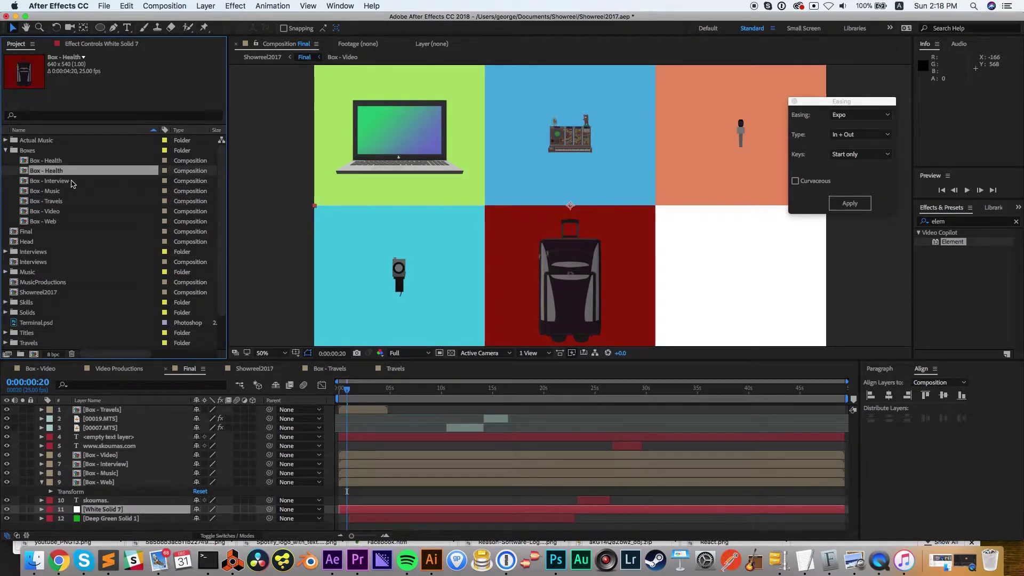
Step: Delete the Box - Health composition that was copied from Box - Travels
{"action": "key", "text": "Up"}
{"action": "left_click", "coordinate": [53, 172]}
{"action": "key", "text": "Delete"}
{"action": "left_click", "coordinate": [583, 295]}
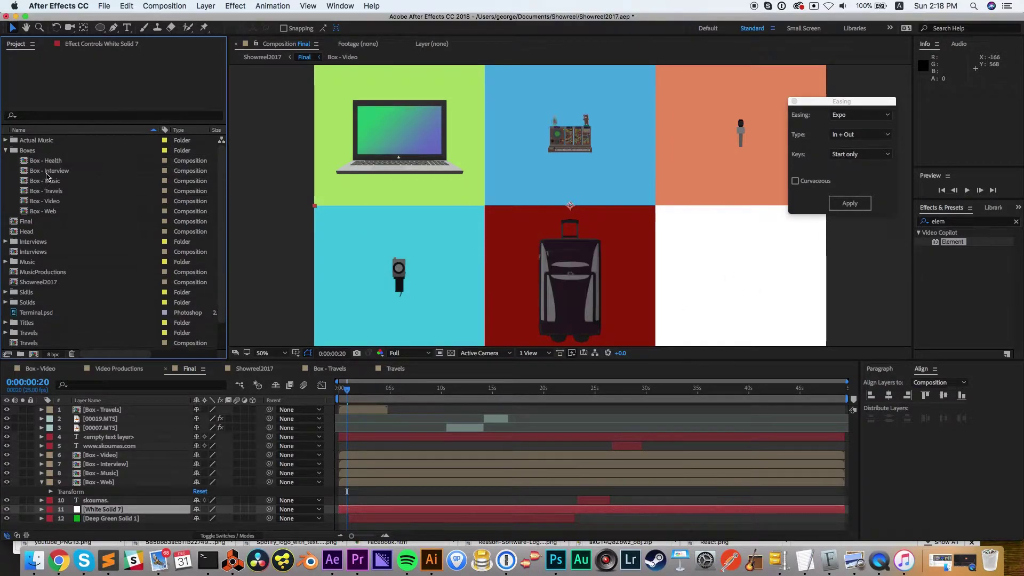
Step: Open the Box - Health composition and trim the end of all its layers to 0:00:11:17
{"action": "double_click", "coordinate": [48, 160]}
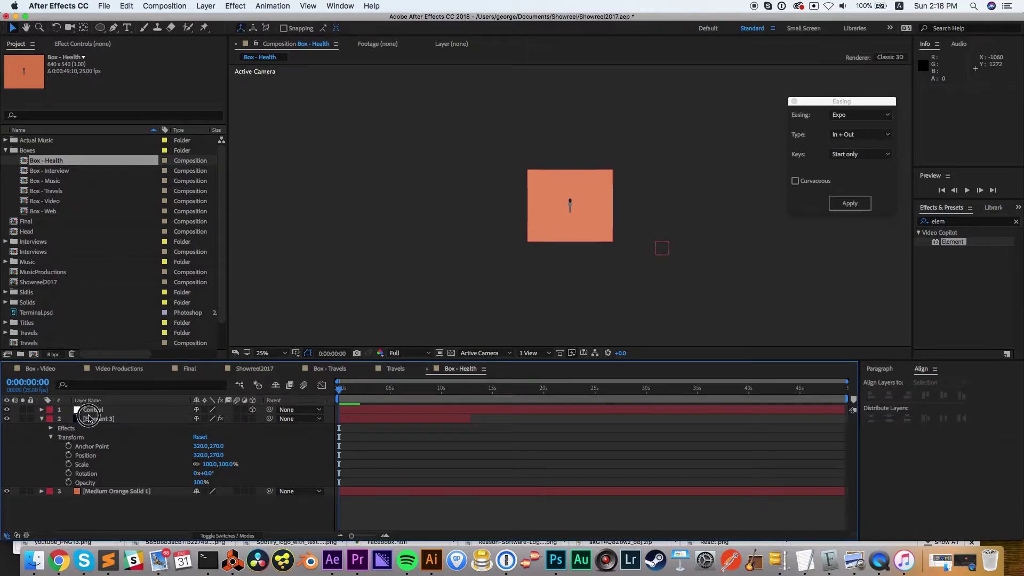
{"action": "left_click", "coordinate": [92, 419]}
{"action": "left_click", "coordinate": [458, 390]}
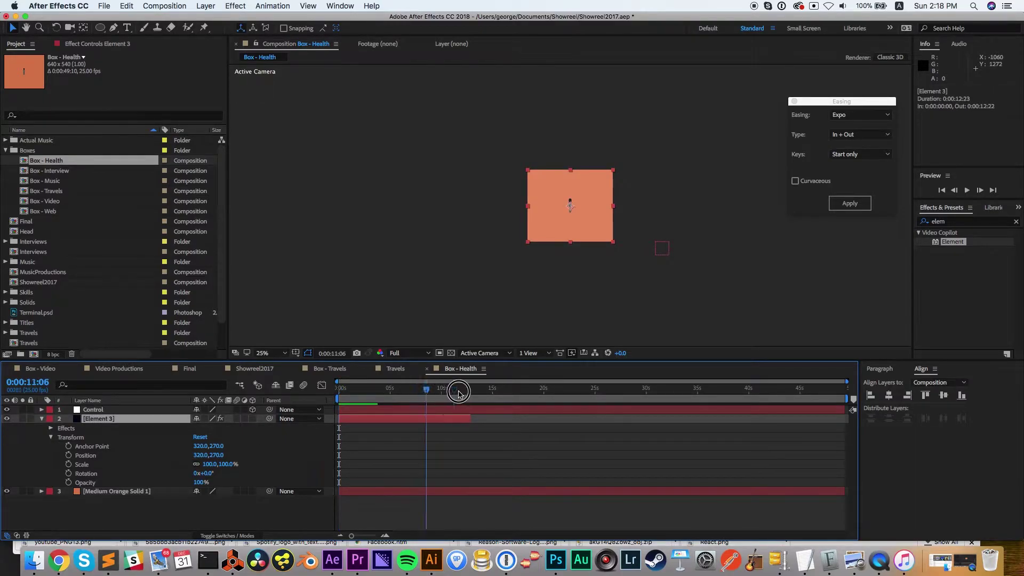
{"action": "key", "text": "super+a"}
{"action": "key", "text": "alt+bracketright"}
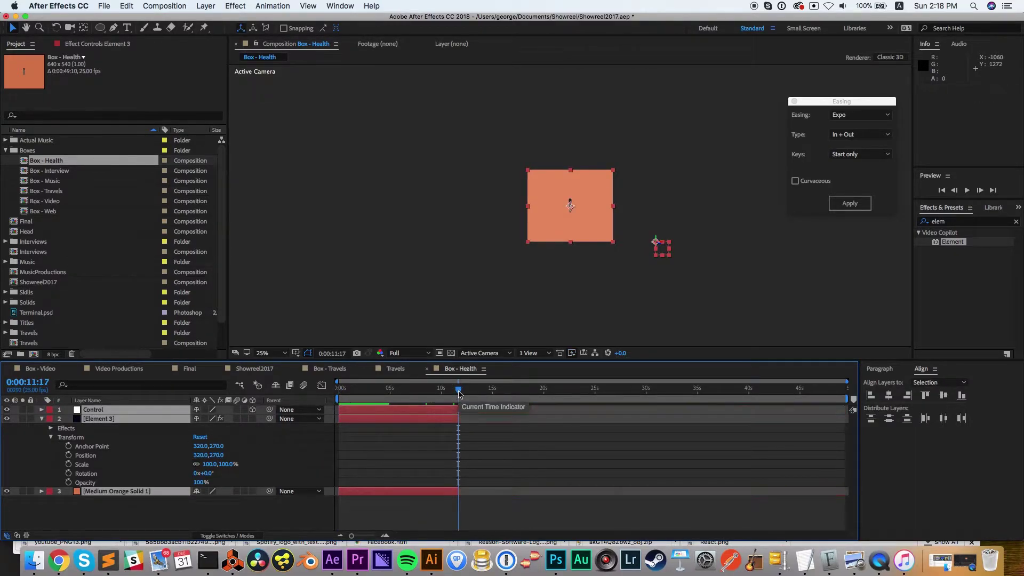
Step: End the Box - Health work area at 0:00:11:14 and trim the composition to it
{"action": "left_click_drag", "start_coordinate": [847, 398], "coordinate": [457, 398]}
{"action": "right_click", "coordinate": [441, 399]}
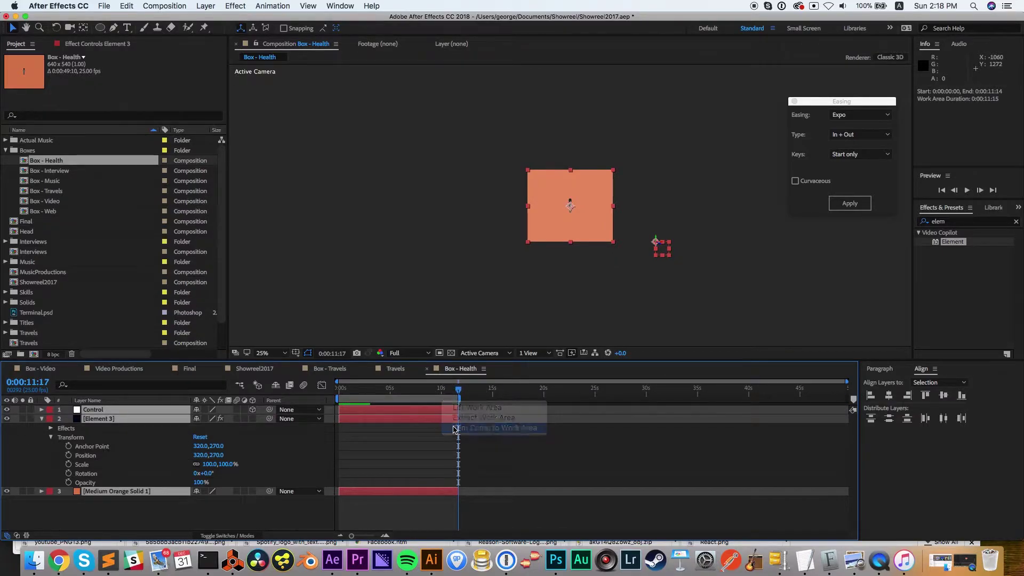
{"action": "left_click", "coordinate": [451, 430]}
{"action": "left_click", "coordinate": [85, 505]}
Step: Rename the Element 3 layer in Box - Health as Element
{"action": "left_click", "coordinate": [106, 420]}
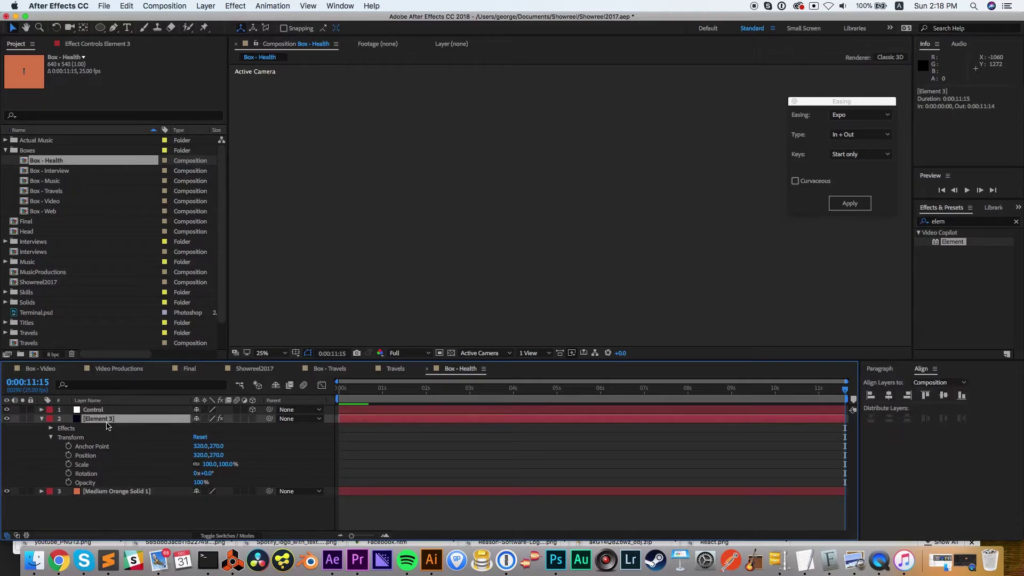
{"action": "key", "text": "Return"}
{"action": "type", "text": "el"}
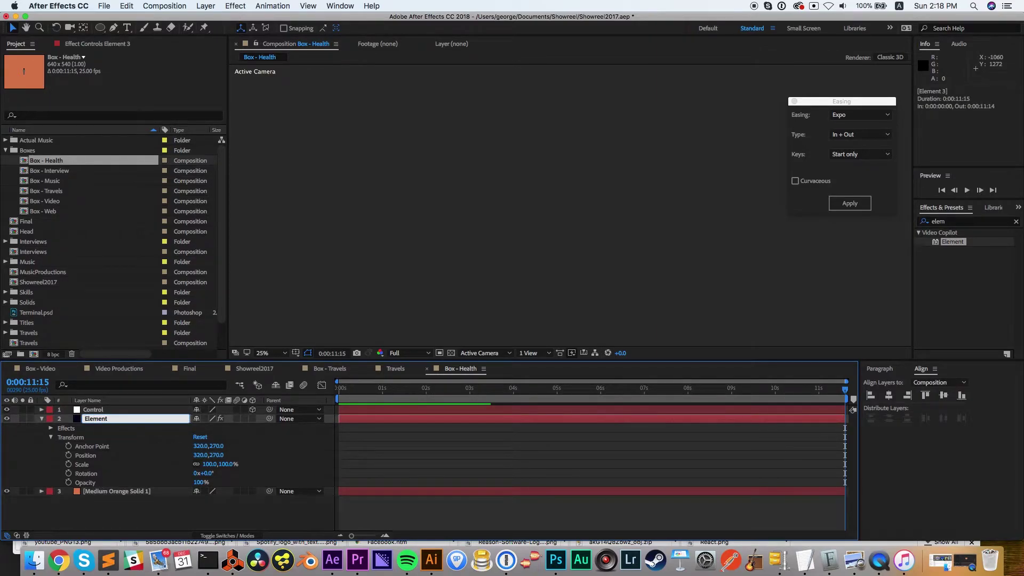
{"action": "key", "text": "Return"}
Step: Go to 0:00:01:20 and remove the CHAHIN_MICROPHONE model from the Element layer's scene
{"action": "left_click", "coordinate": [417, 388]}
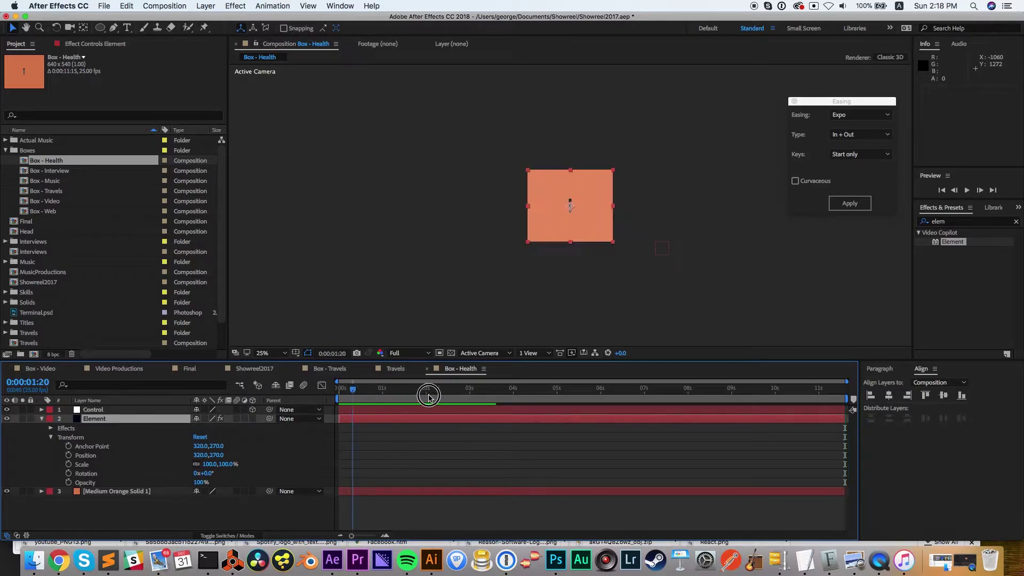
{"action": "left_click", "coordinate": [118, 424]}
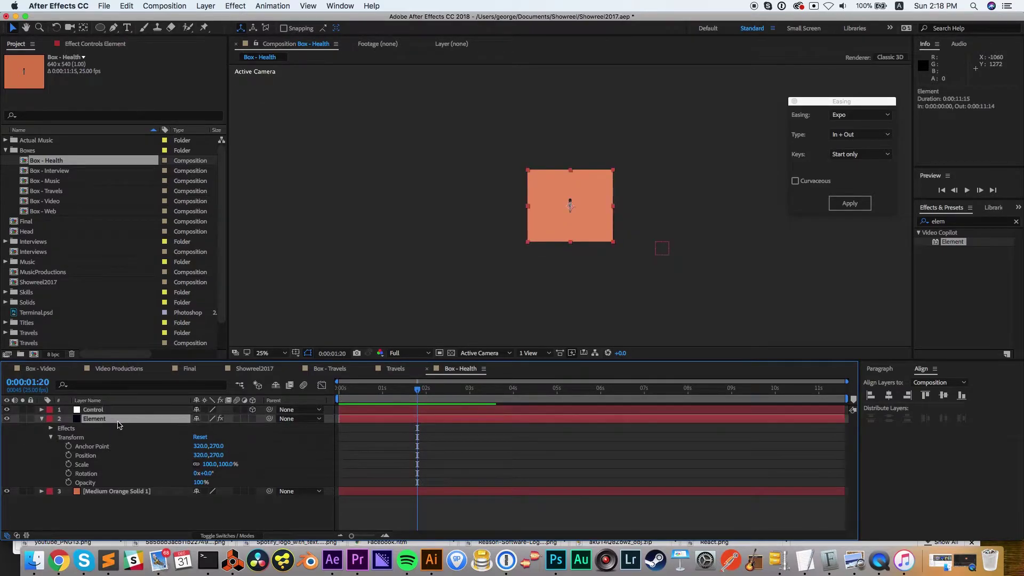
{"action": "left_click", "coordinate": [55, 47]}
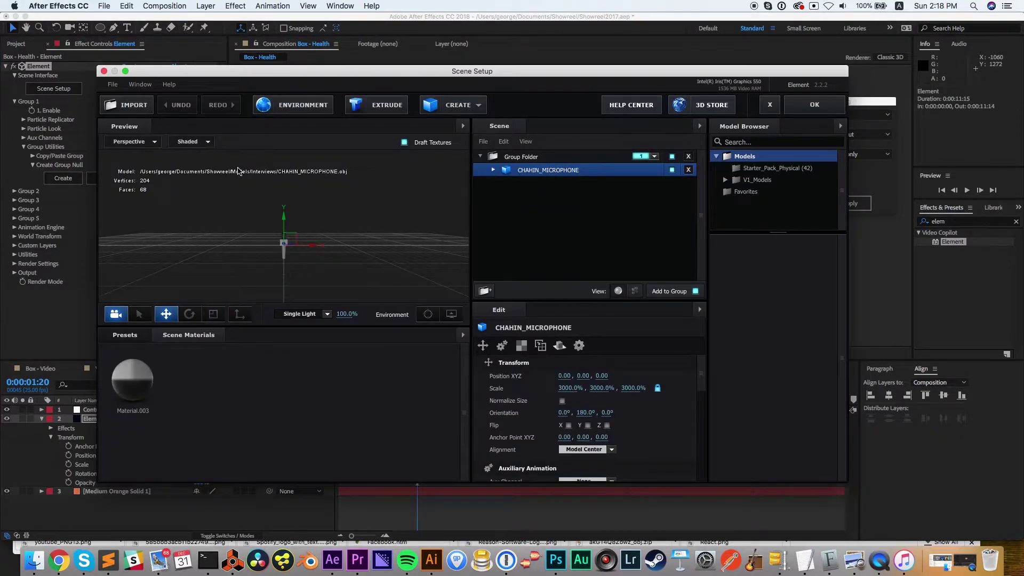
{"action": "left_click", "coordinate": [688, 169]}
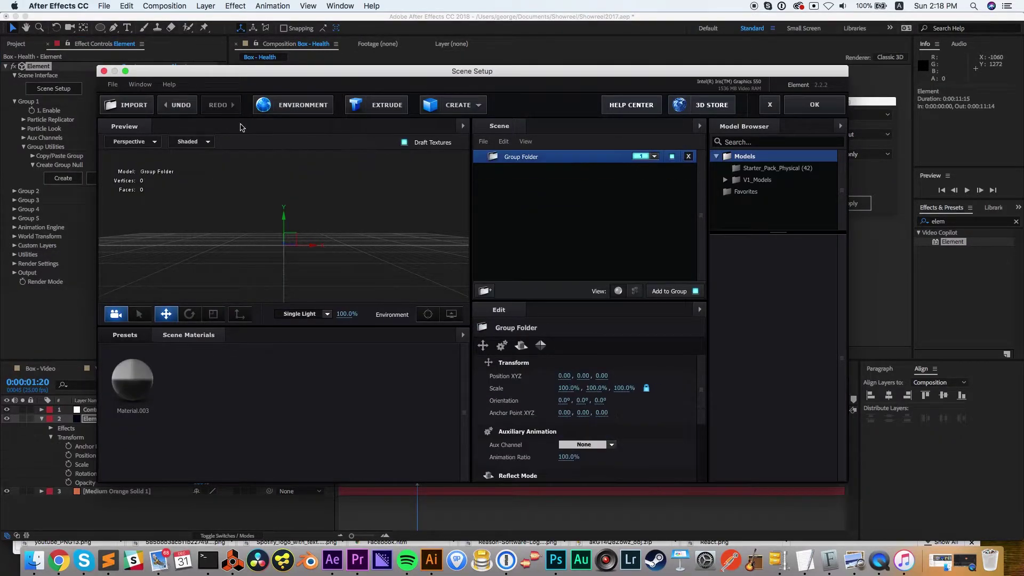
Step: Import Heart_.obj from the Models/Health folder into the Element scene with the default import preferences
{"action": "left_click", "coordinate": [132, 106]}
{"action": "left_click", "coordinate": [295, 109]}
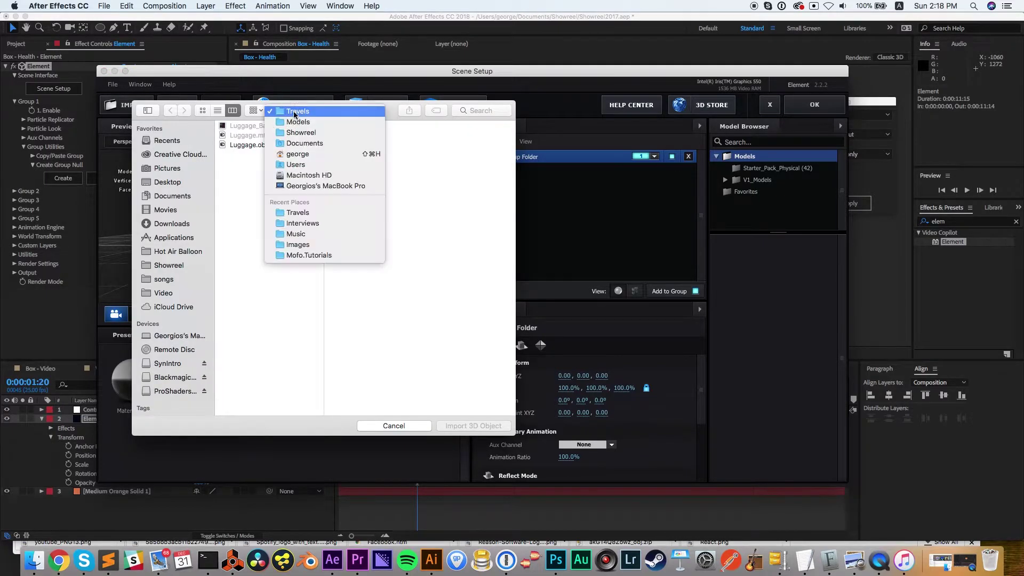
{"action": "left_click", "coordinate": [299, 122]}
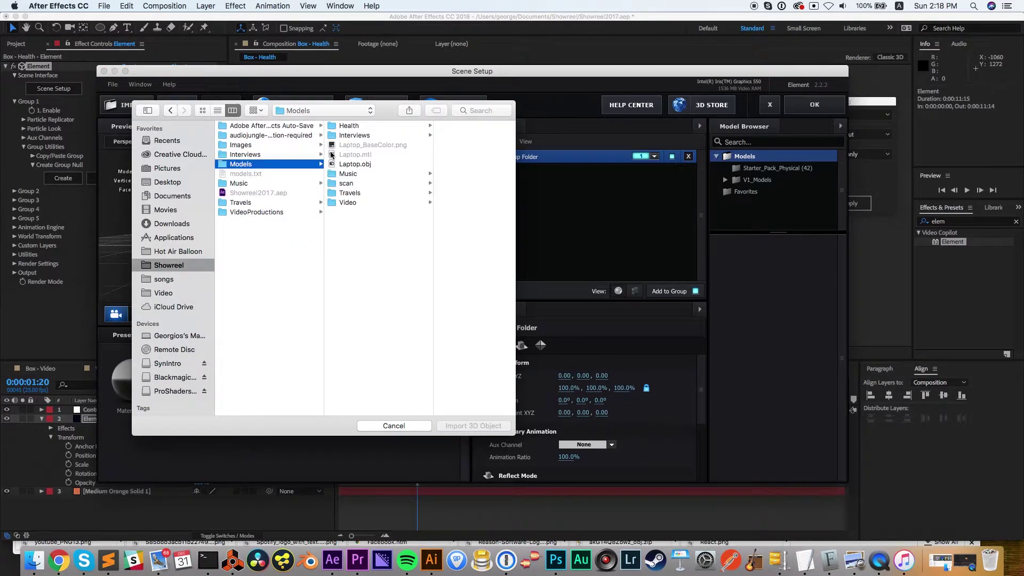
{"action": "left_click", "coordinate": [349, 126]}
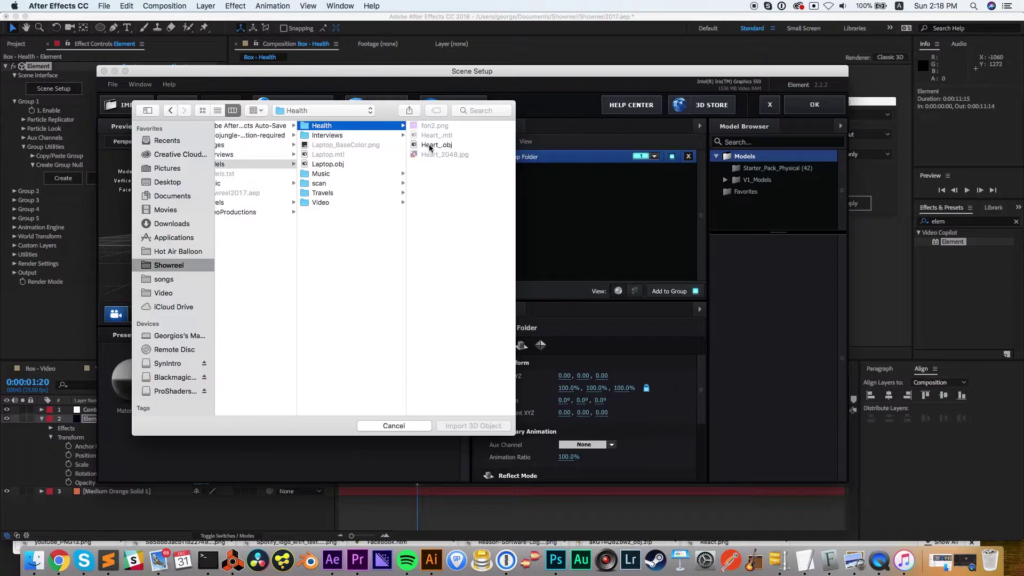
{"action": "left_click", "coordinate": [424, 144]}
{"action": "left_click", "coordinate": [465, 425]}
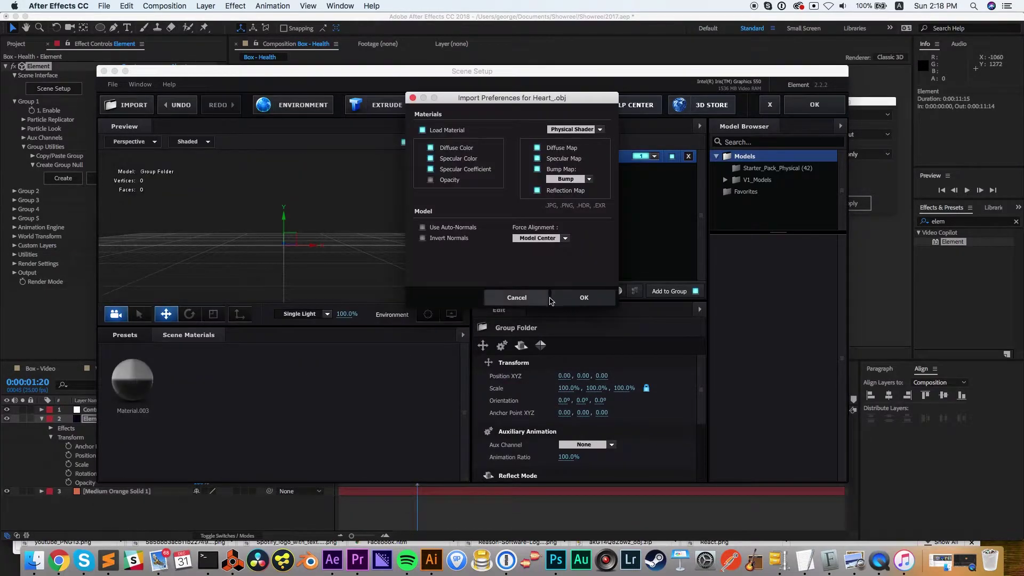
{"action": "left_click", "coordinate": [583, 298]}
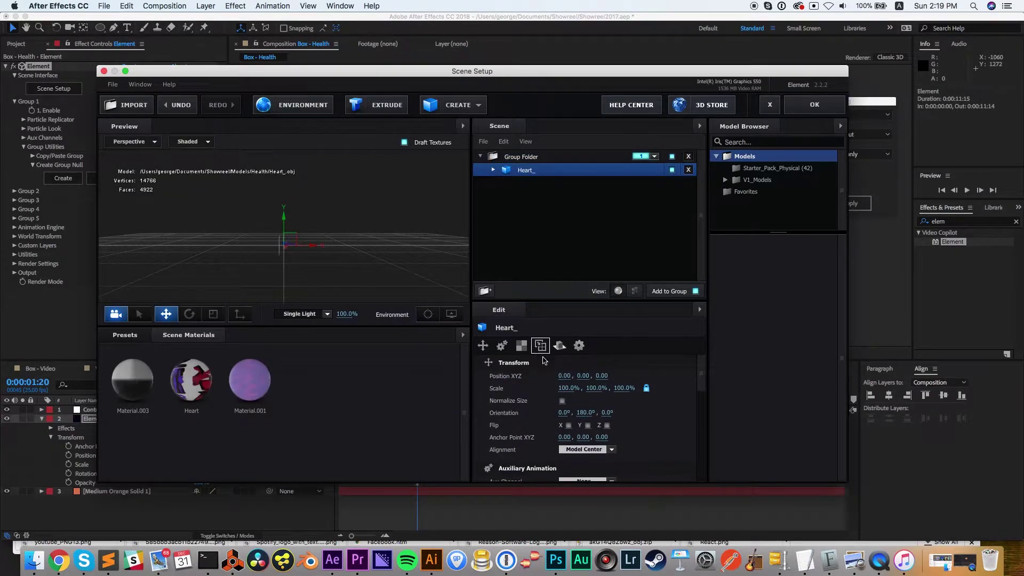
Step: List the Heart_ model's parts as separate objects and hide the Heart__1 part
{"action": "left_click", "coordinate": [493, 170]}
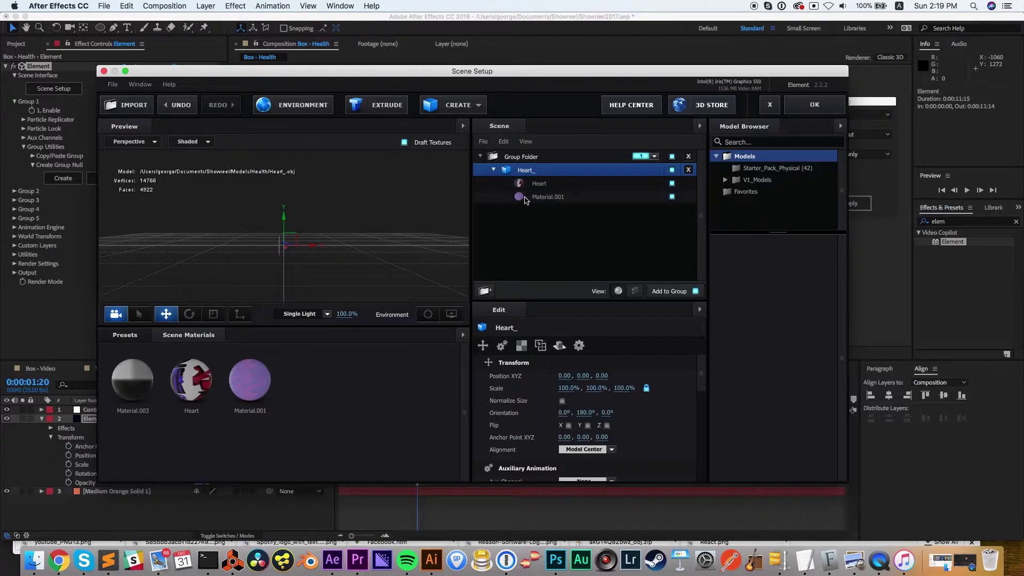
{"action": "left_click", "coordinate": [528, 199]}
{"action": "left_click", "coordinate": [633, 293]}
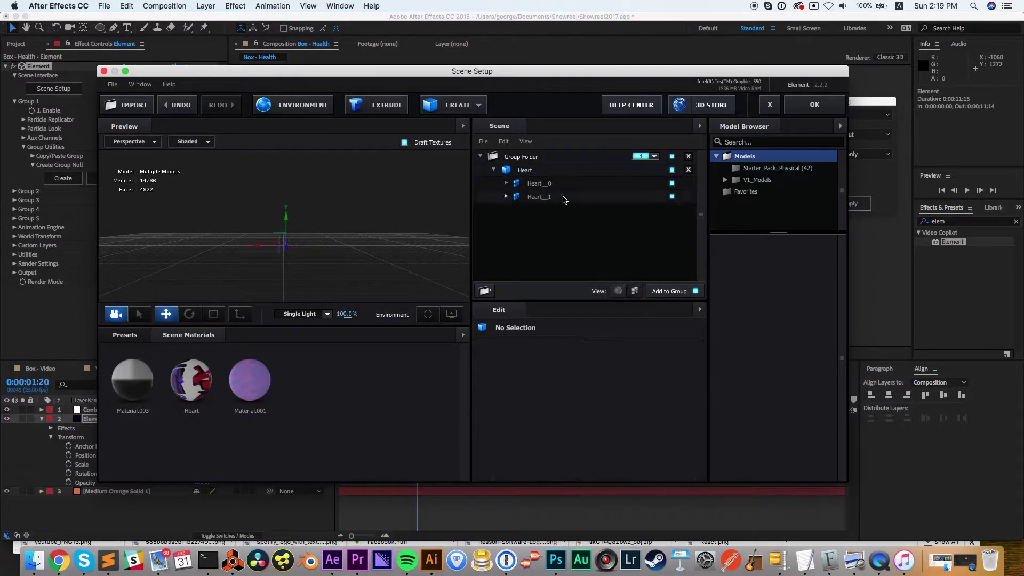
{"action": "left_click", "coordinate": [536, 198]}
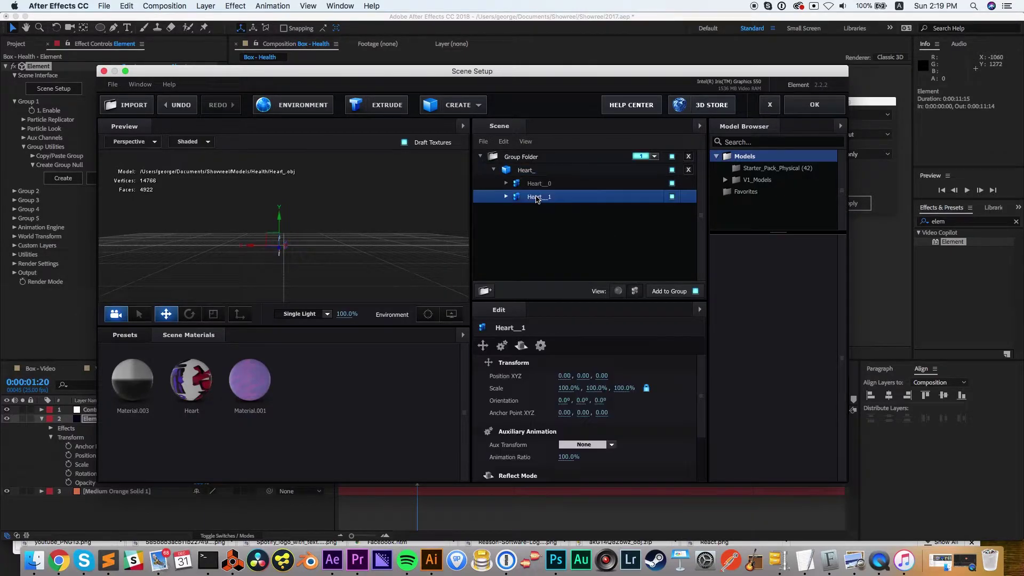
{"action": "left_click", "coordinate": [672, 184]}
{"action": "left_click", "coordinate": [672, 184]}
{"action": "left_click", "coordinate": [672, 196]}
Step: Try scaling the whole Heart_ model to 3000% and undo the scaling
{"action": "left_click", "coordinate": [528, 170]}
{"action": "left_click", "coordinate": [574, 391]}
{"action": "type", "text": "3000"}
{"action": "key", "text": "Return"}
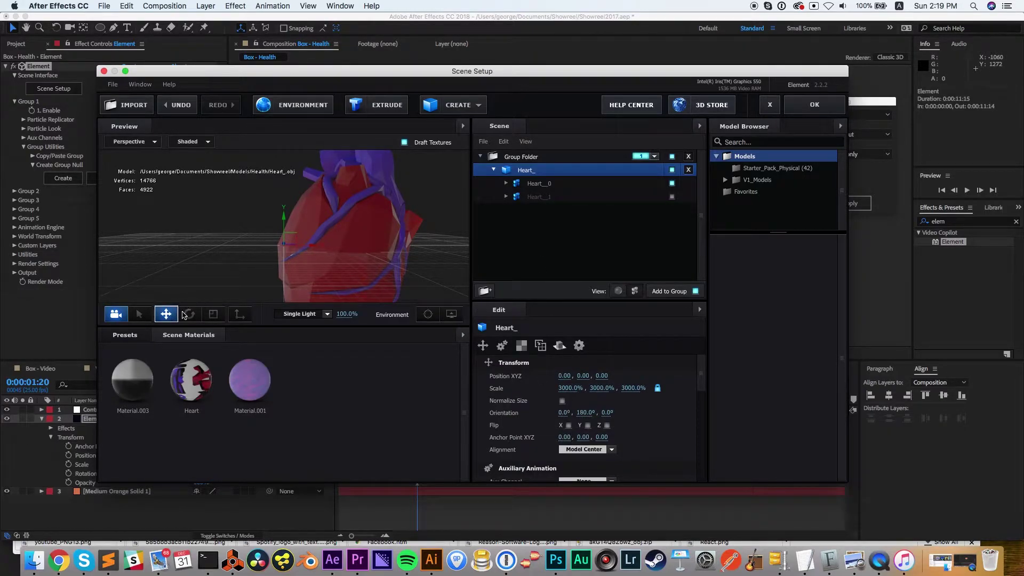
{"action": "mouse_move", "coordinate": [315, 249]}
{"action": "left_mouse_down"}
{"action": "mouse_move", "coordinate": [290, 245]}
{"action": "mouse_move", "coordinate": [318, 242]}
{"action": "mouse_move", "coordinate": [304, 251]}
{"action": "left_mouse_up"}
{"action": "key", "text": "super+z"}
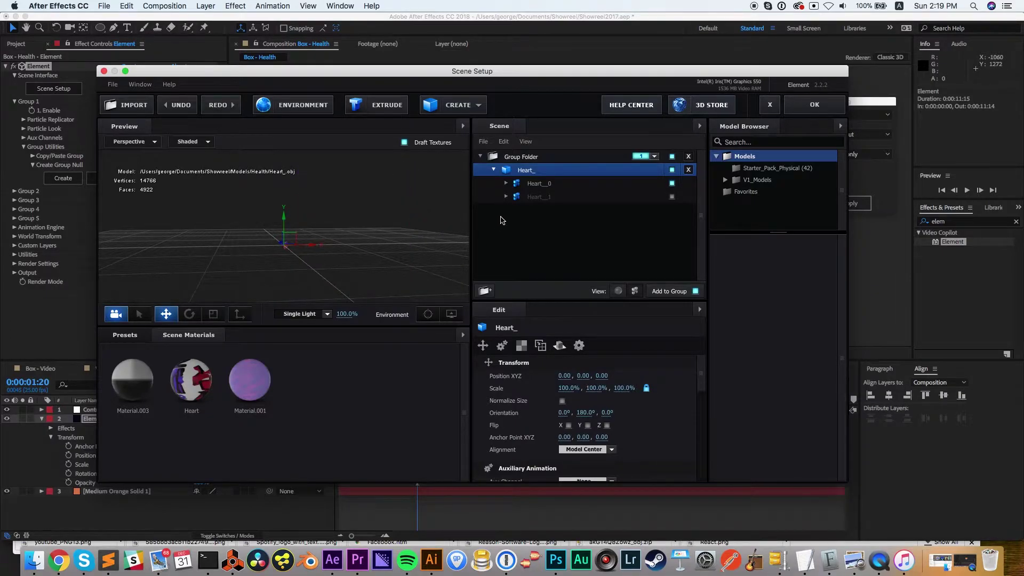
Step: Set the Heart_ model's scale to 2000% and apply the scene to the Element layer in Box - Health
{"action": "left_click", "coordinate": [566, 389]}
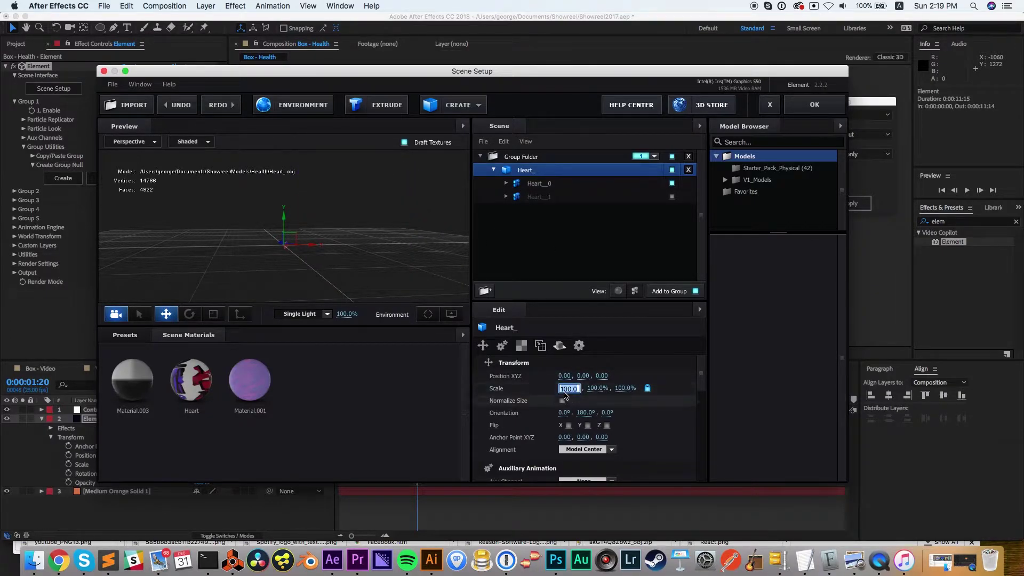
{"action": "type", "text": "2000"}
{"action": "key", "text": "Return"}
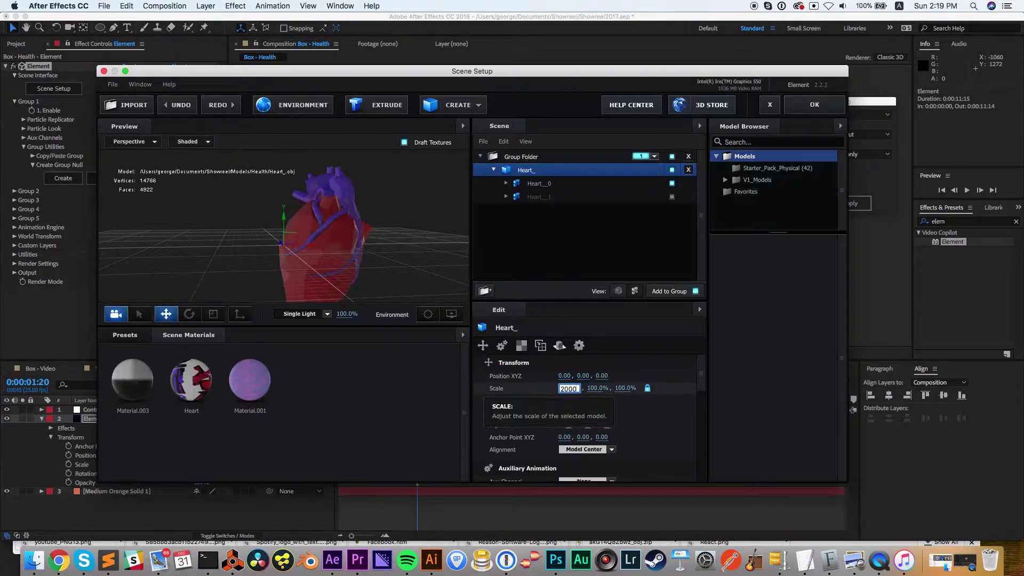
{"action": "left_click_drag", "start_coordinate": [355, 260], "coordinate": [362, 265]}
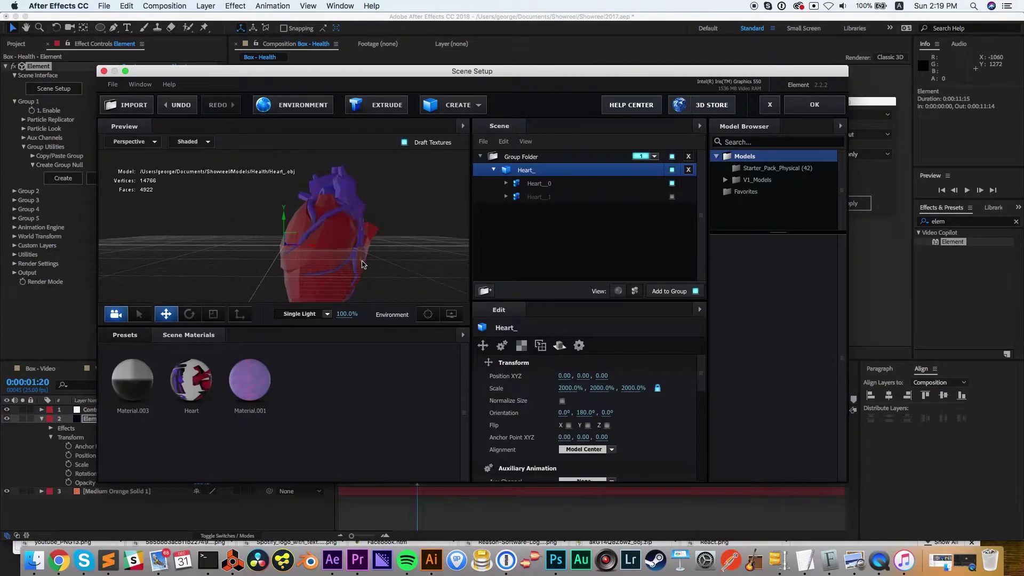
{"action": "left_click", "coordinate": [815, 104]}
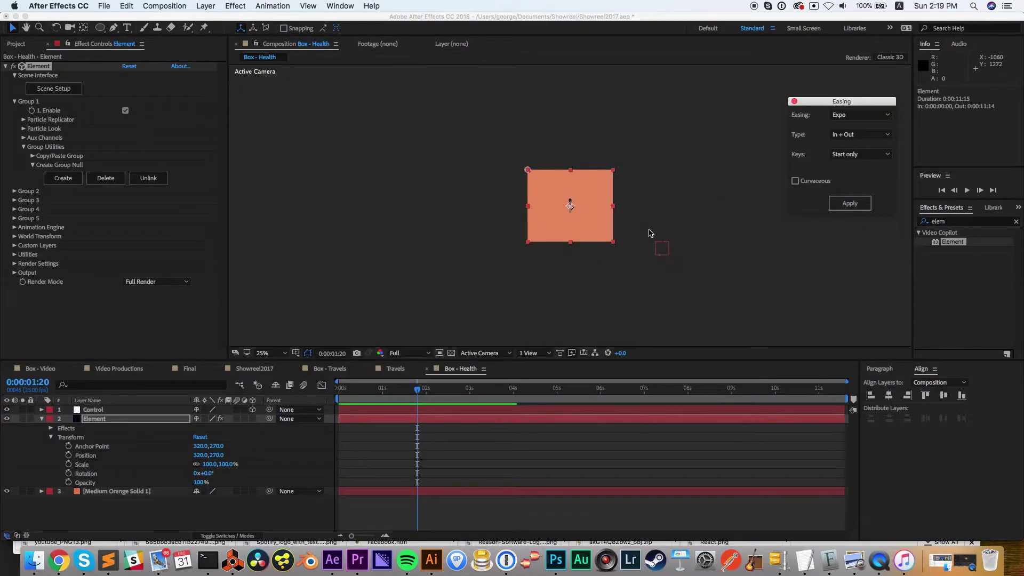
{"action": "left_click", "coordinate": [105, 422]}
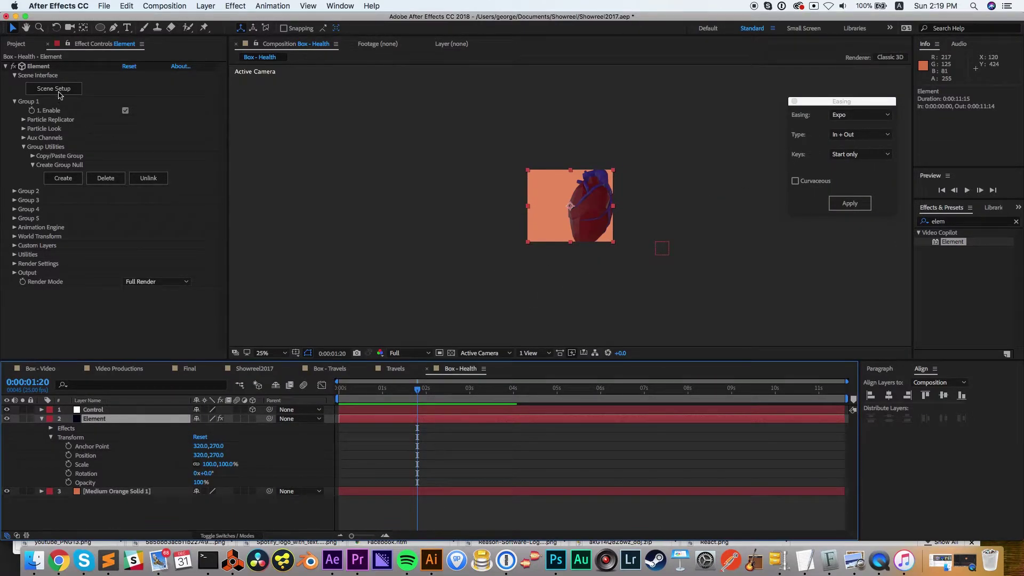
Step: In the Element scene, set the Heart_ model's X anchor point to -0.03 with X position about 0.65 and apply the scene
{"action": "left_click", "coordinate": [145, 214]}
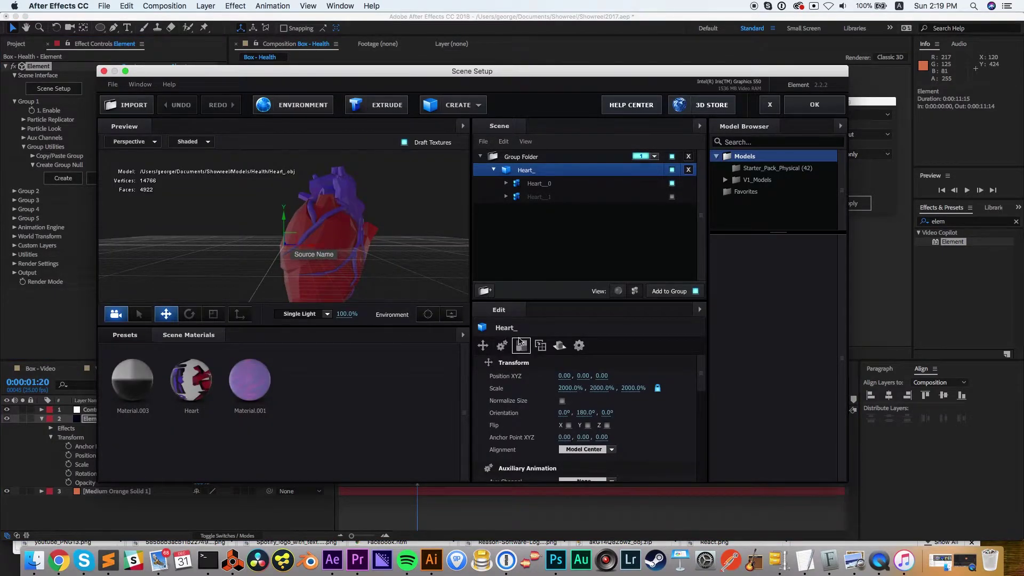
{"action": "left_click_drag", "start_coordinate": [565, 441], "coordinate": [597, 438]}
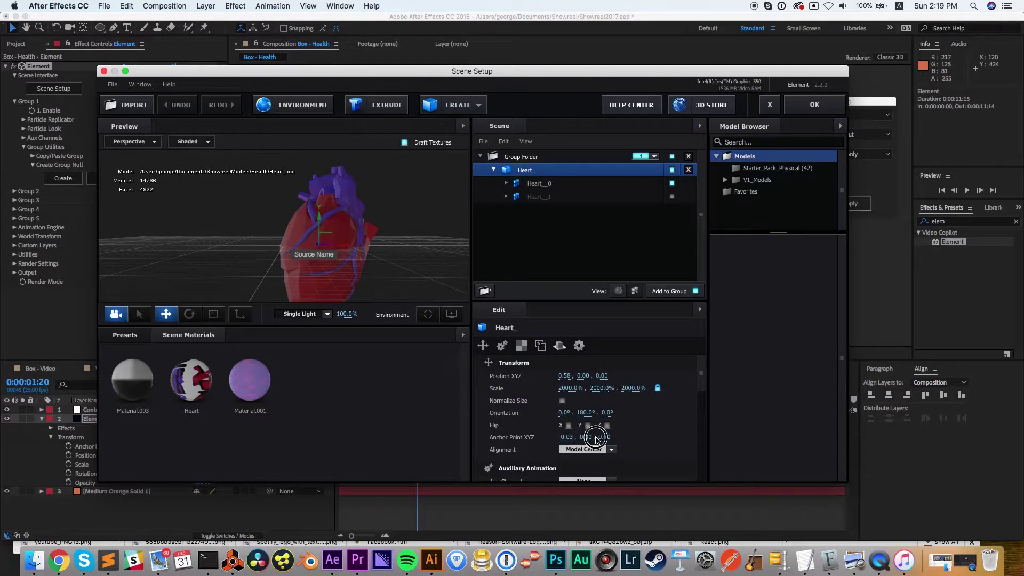
{"action": "left_click", "coordinate": [814, 104]}
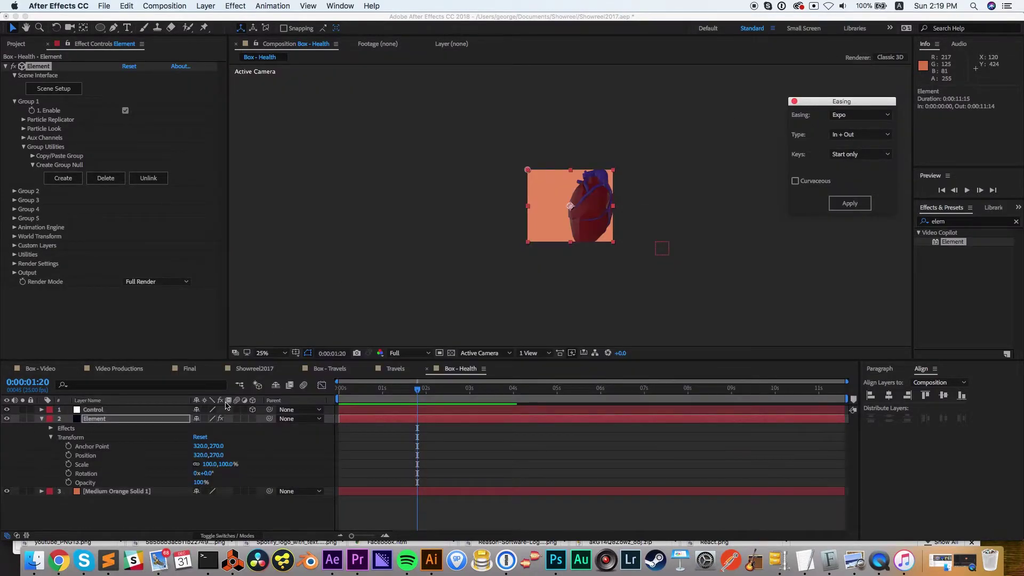
Step: Create a new Group 1 null from the Element effect, delete the old Control layer and rename the new null Control
{"action": "left_click", "coordinate": [60, 180]}
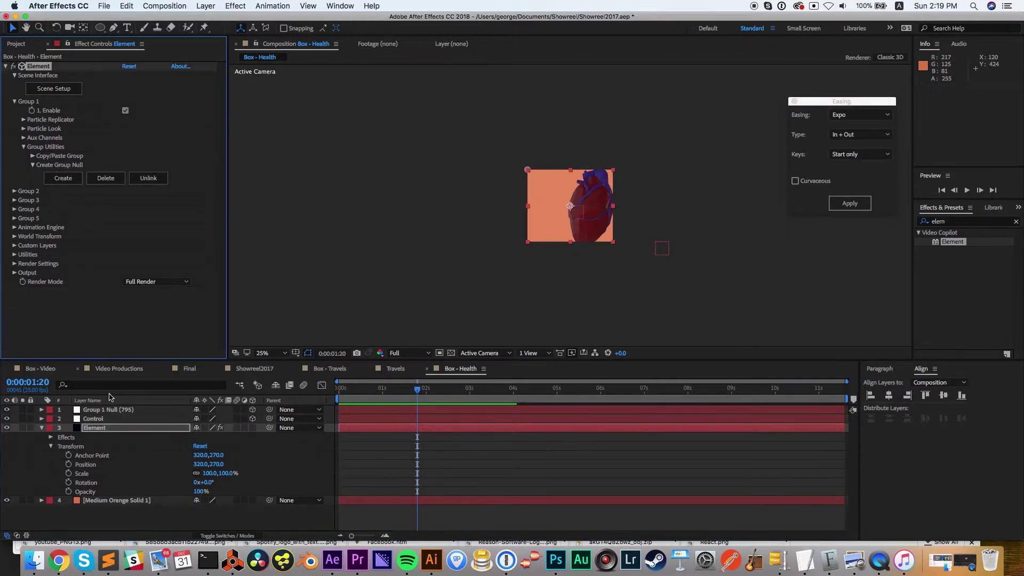
{"action": "left_click", "coordinate": [103, 419]}
{"action": "key", "text": "Delete"}
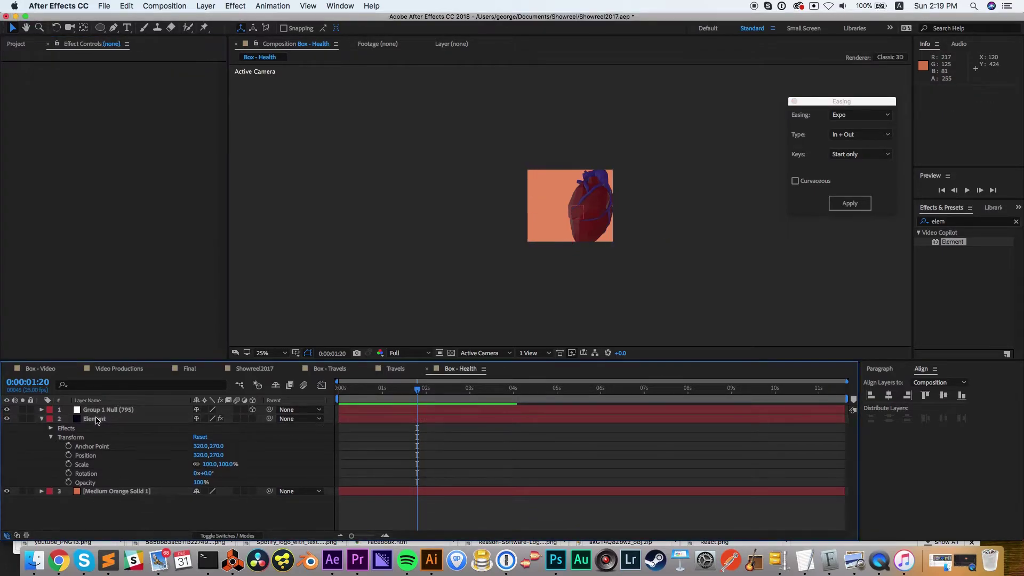
{"action": "left_click", "coordinate": [110, 410]}
{"action": "key", "text": "Return"}
{"action": "type", "text": "Control"}
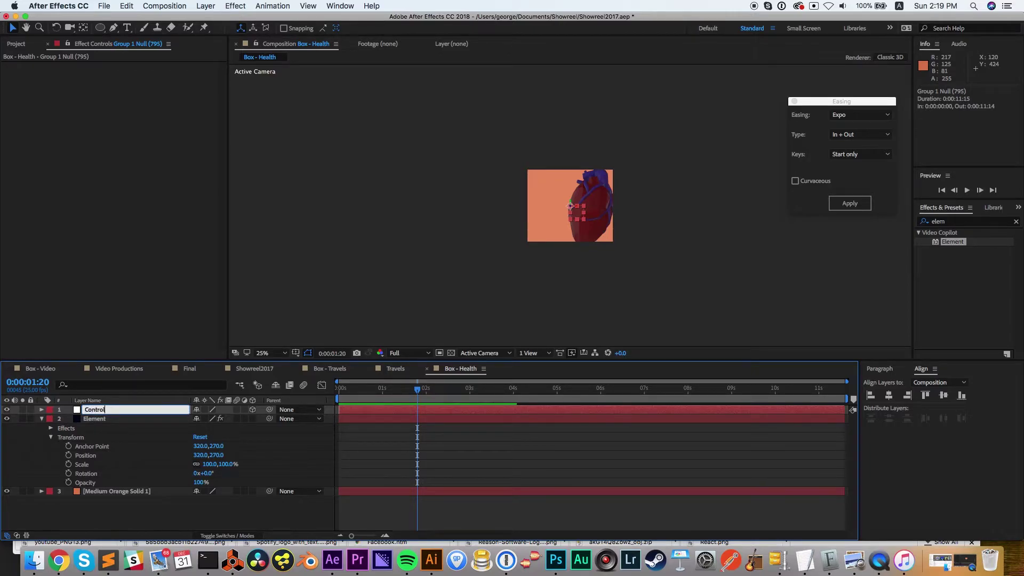
{"action": "key", "text": "Return"}
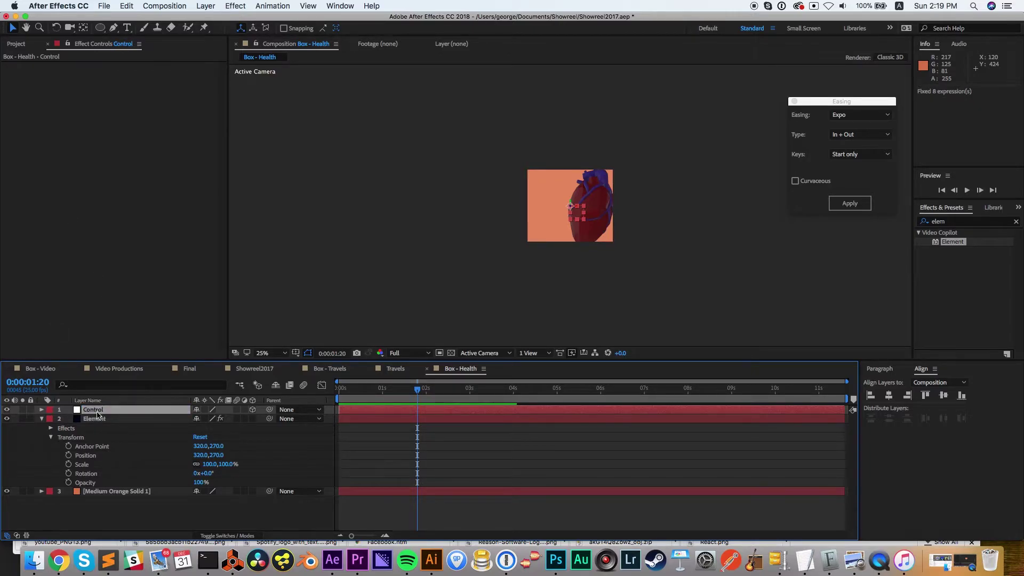
Step: Try an X anchor point of 94 on the Control null with test rotations, and undo the rotations
{"action": "key", "text": "r"}
{"action": "left_click_drag", "start_coordinate": [204, 437], "coordinate": [328, 439]}
{"action": "key", "text": "super+z"}
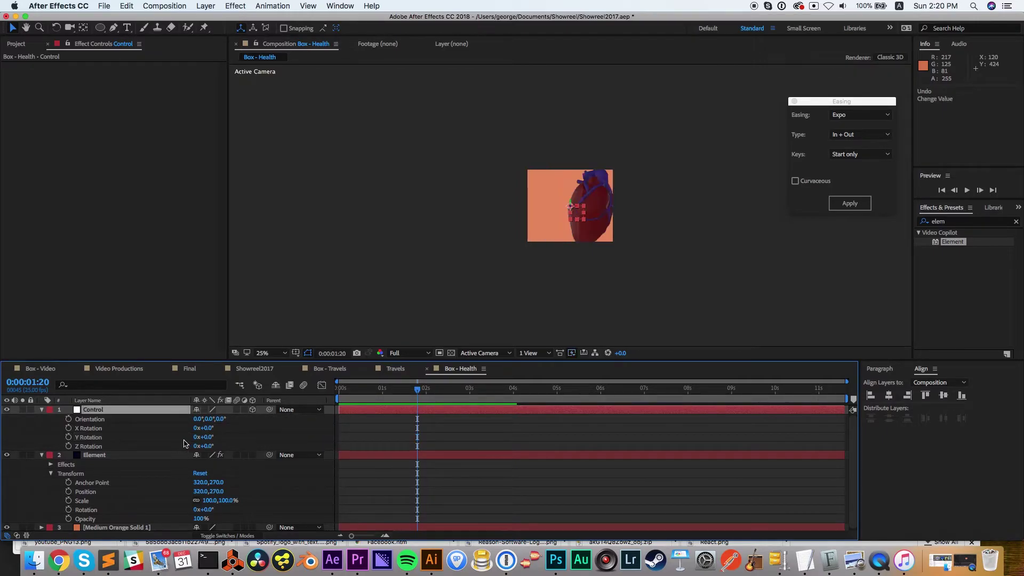
{"action": "left_click", "coordinate": [42, 410]}
{"action": "left_click", "coordinate": [42, 410]}
{"action": "left_click_drag", "start_coordinate": [207, 431], "coordinate": [249, 432]}
{"action": "key", "text": "super+z"}
{"action": "left_click_drag", "start_coordinate": [216, 474], "coordinate": [403, 467]}
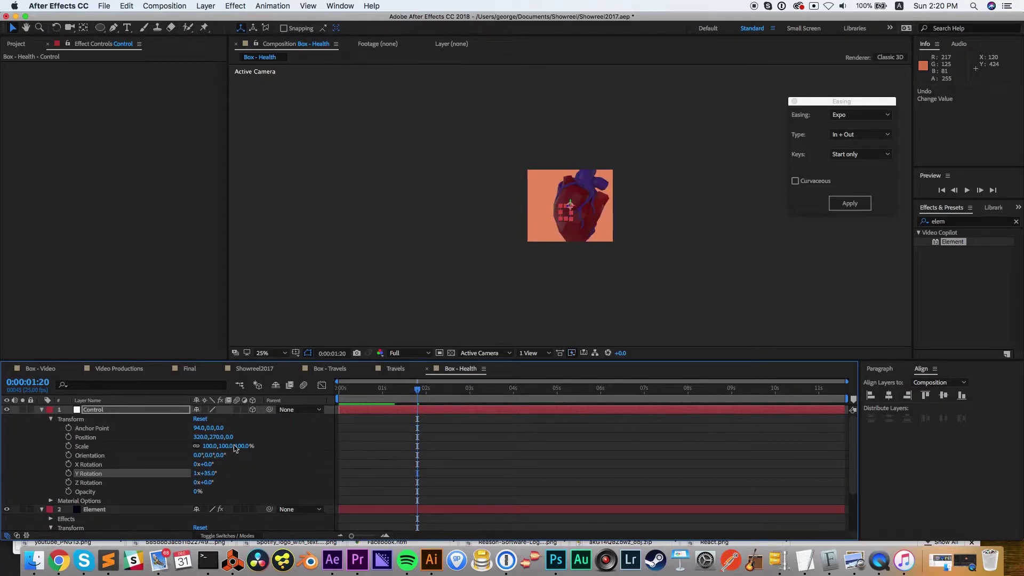
{"action": "key", "text": "super+z"}
Step: Set the Control null's X anchor point to 146, then test its Y rotation and undo the test
{"action": "left_click_drag", "start_coordinate": [200, 430], "coordinate": [224, 429]}
{"action": "left_click_drag", "start_coordinate": [206, 474], "coordinate": [338, 470]}
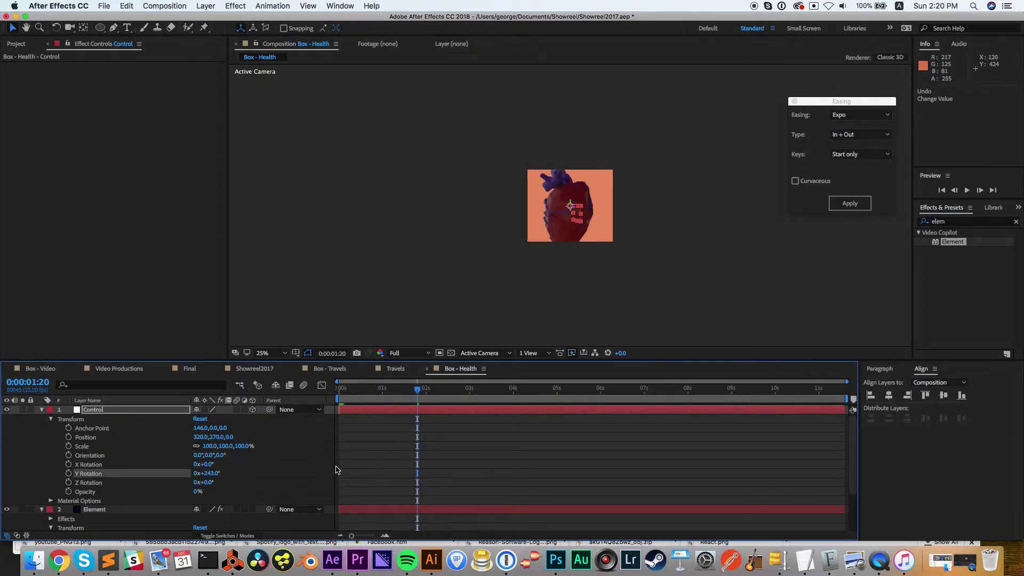
{"action": "key", "text": "super+z"}
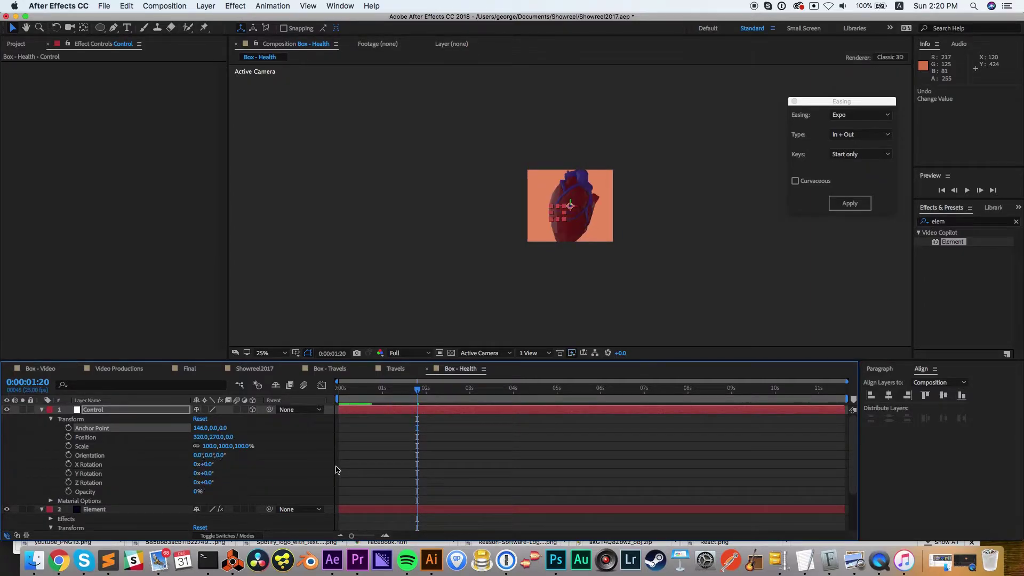
Step: Set the Control null's Z position to 218
{"action": "left_click", "coordinate": [101, 438]}
{"action": "left_click_drag", "start_coordinate": [229, 437], "coordinate": [341, 439]}
{"action": "left_click", "coordinate": [379, 452]}
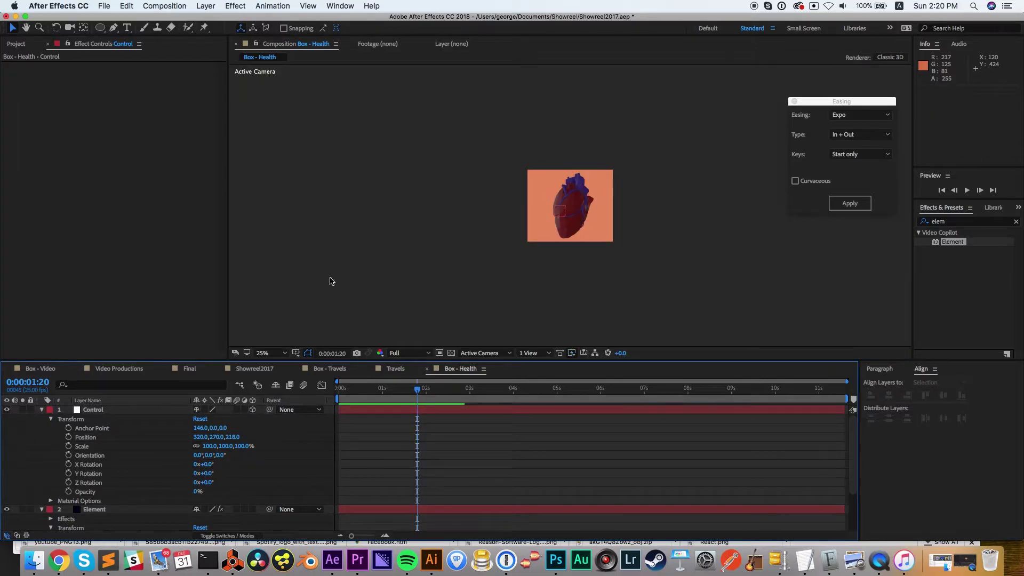
{"action": "left_click", "coordinate": [120, 414]}
{"action": "left_click", "coordinate": [205, 6]}
{"action": "left_click", "coordinate": [214, 27]}
{"action": "left_click", "coordinate": [474, 332]}
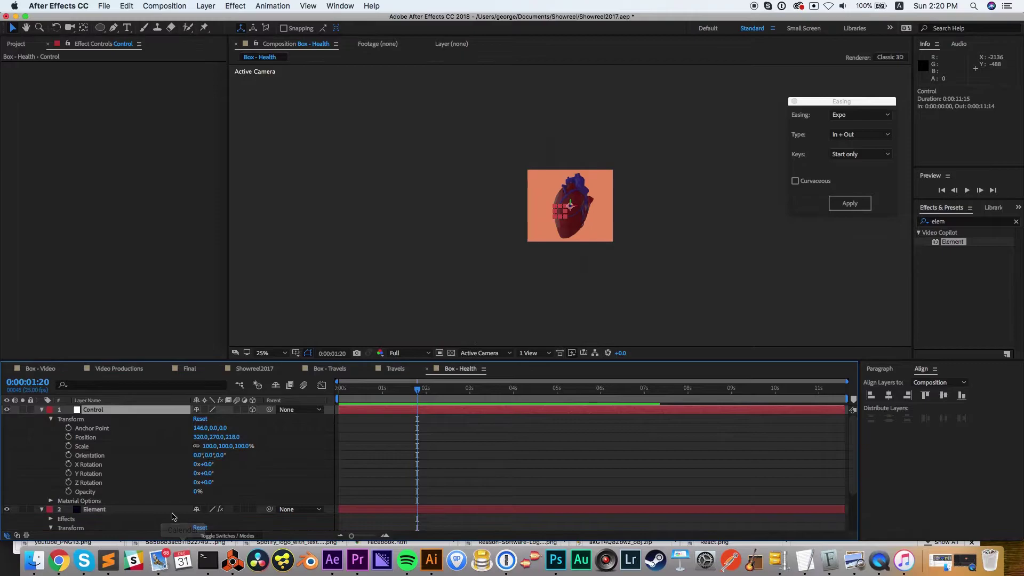
Step: Recolour the orange background solid in Box - Health to magenta-red D95177 as a new solid
{"action": "scroll", "coordinate": [160, 480], "scroll_direction": "down", "scroll_amount": 3}
{"action": "left_click", "coordinate": [112, 525]}
{"action": "left_click", "coordinate": [235, 6]}
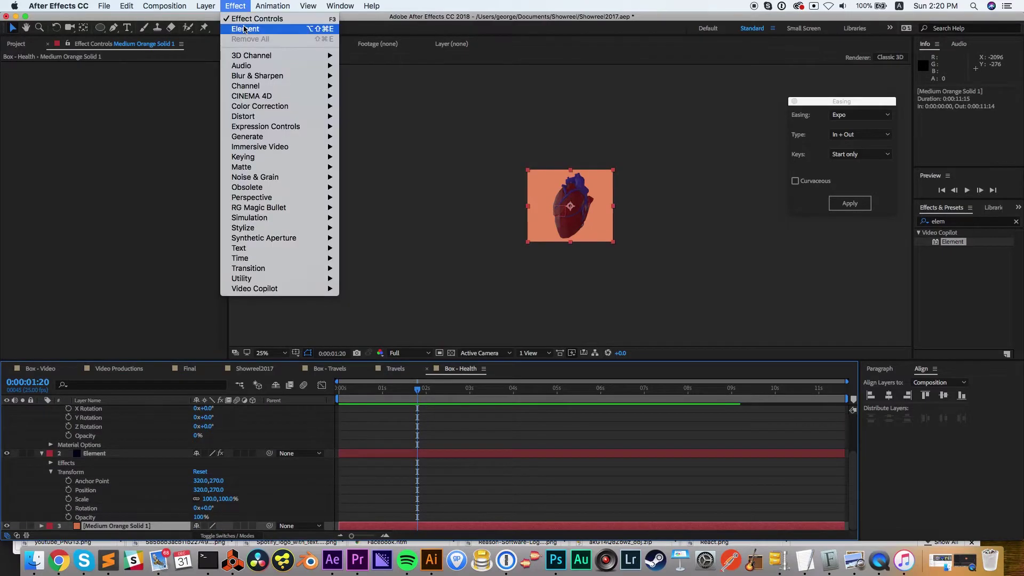
{"action": "mouse_move", "coordinate": [205, 6]}
{"action": "left_click", "coordinate": [239, 32]}
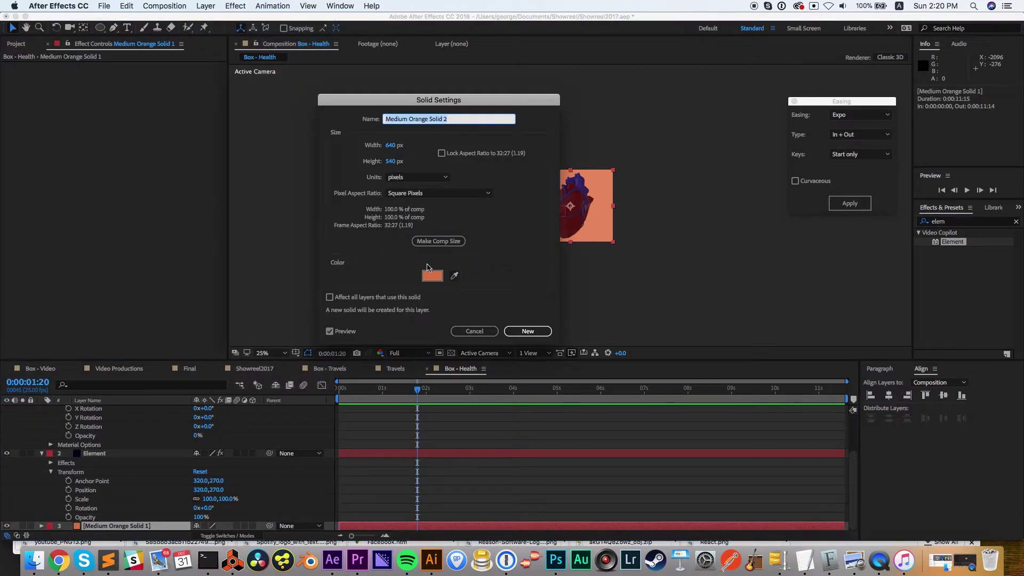
{"action": "left_click", "coordinate": [431, 277]}
{"action": "left_click_drag", "start_coordinate": [158, 187], "coordinate": [157, 173]}
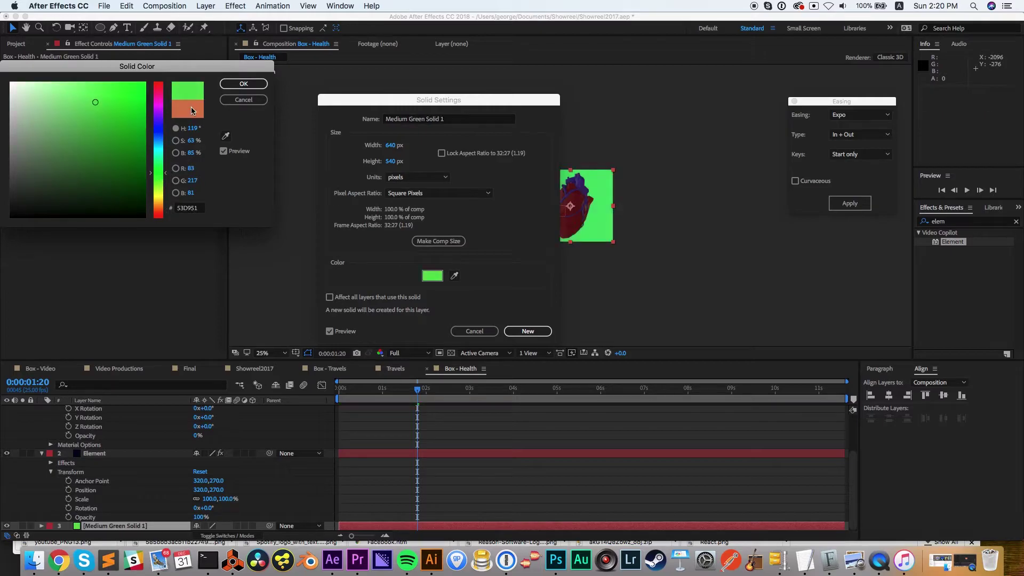
{"action": "left_click_drag", "start_coordinate": [158, 126], "coordinate": [158, 94]}
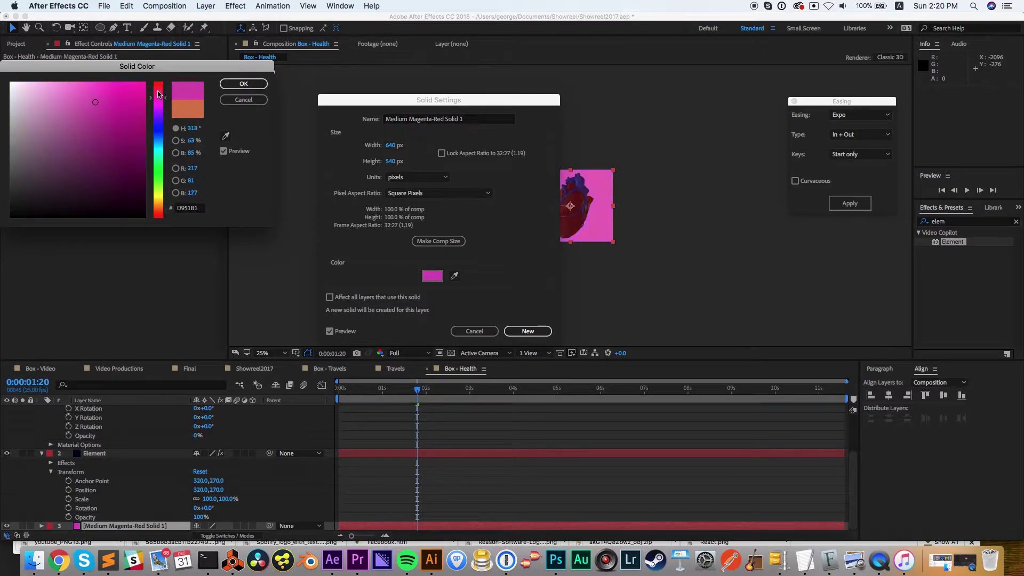
{"action": "left_click", "coordinate": [244, 84]}
{"action": "left_click", "coordinate": [528, 331]}
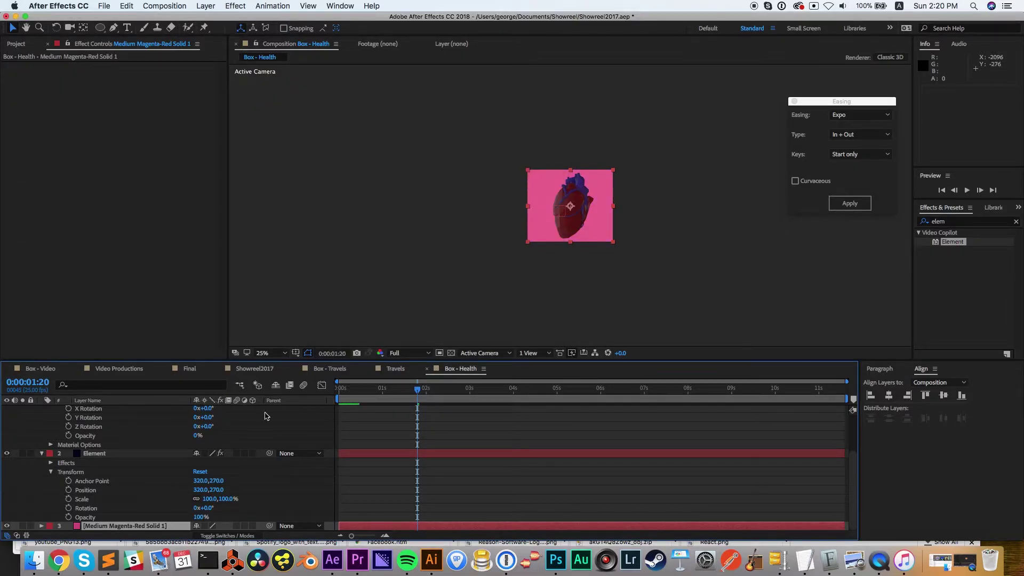
Step: Recolour the background solid to neutral gray 808080
{"action": "left_click", "coordinate": [205, 6]}
{"action": "left_click", "coordinate": [251, 27]}
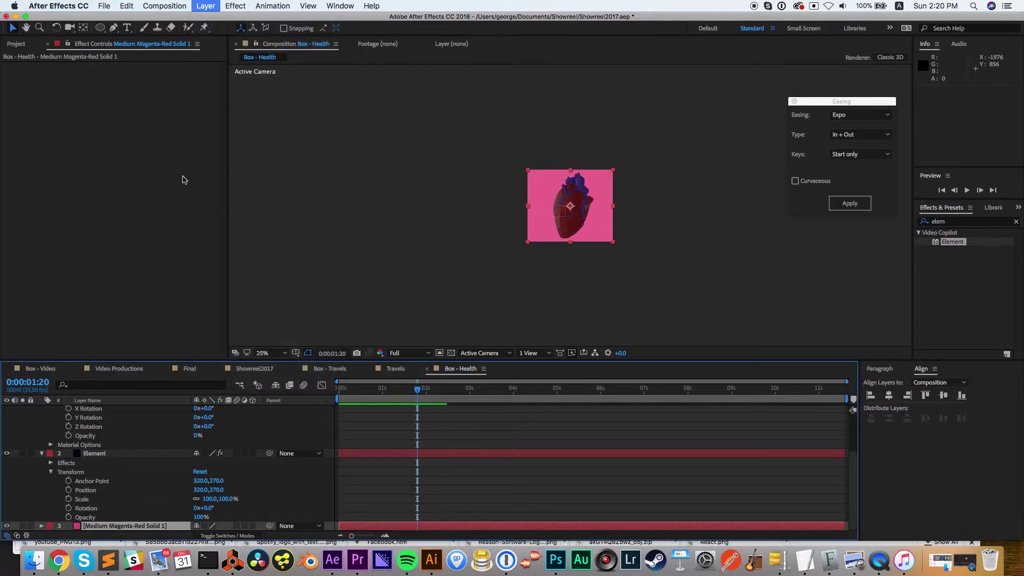
{"action": "left_click", "coordinate": [433, 276]}
{"action": "left_click", "coordinate": [161, 88]}
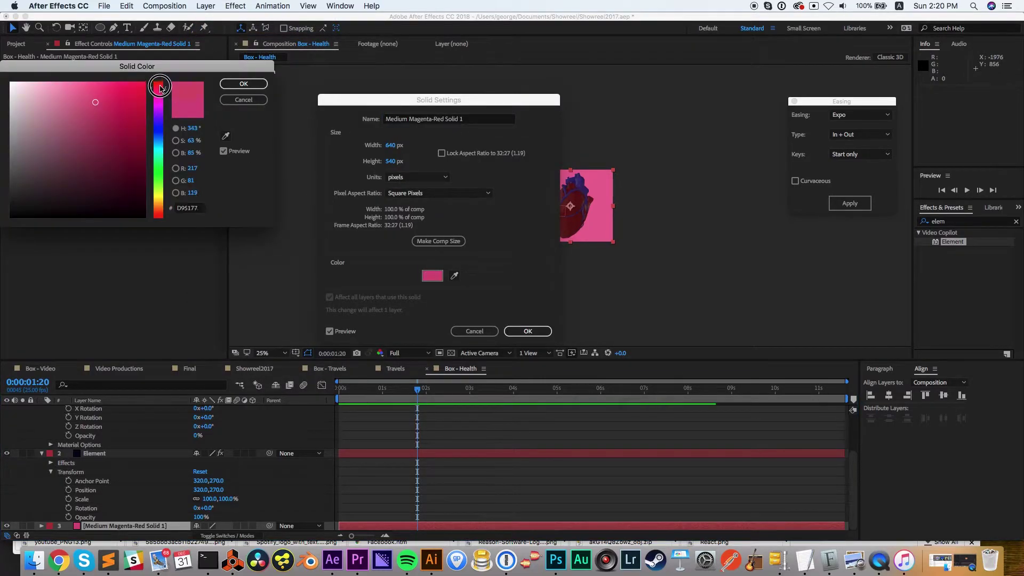
{"action": "mouse_move", "coordinate": [159, 155]}
{"action": "left_mouse_down"}
{"action": "mouse_move", "coordinate": [158, 201]}
{"action": "mouse_move", "coordinate": [157, 131]}
{"action": "mouse_move", "coordinate": [159, 145]}
{"action": "left_mouse_up"}
{"action": "mouse_move", "coordinate": [58, 124]}
{"action": "left_mouse_down"}
{"action": "mouse_move", "coordinate": [9, 117]}
{"action": "mouse_move", "coordinate": [18, 142]}
{"action": "mouse_move", "coordinate": [9, 150]}
{"action": "left_mouse_up"}
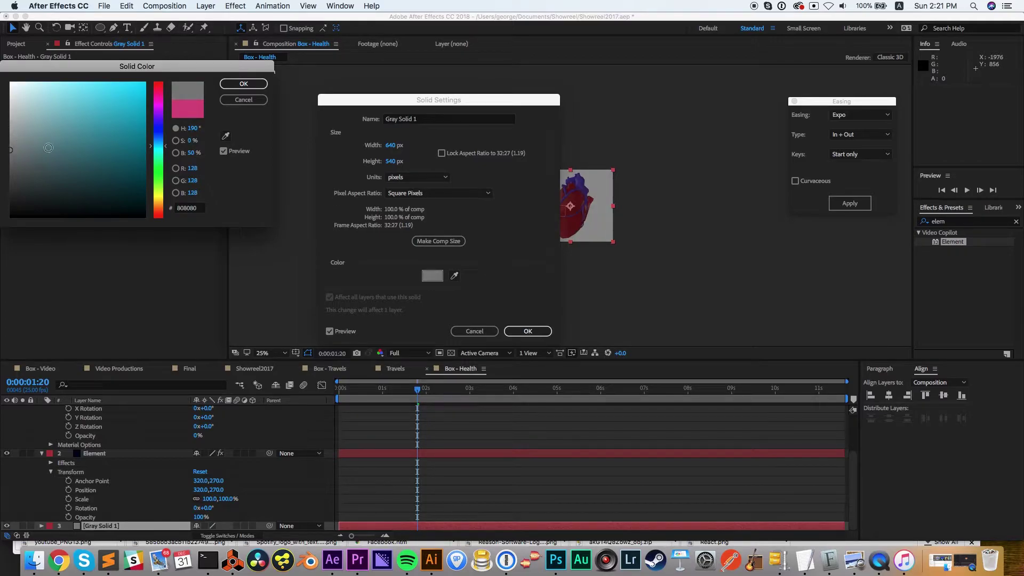
{"action": "left_click", "coordinate": [243, 83]}
{"action": "left_click", "coordinate": [527, 332]}
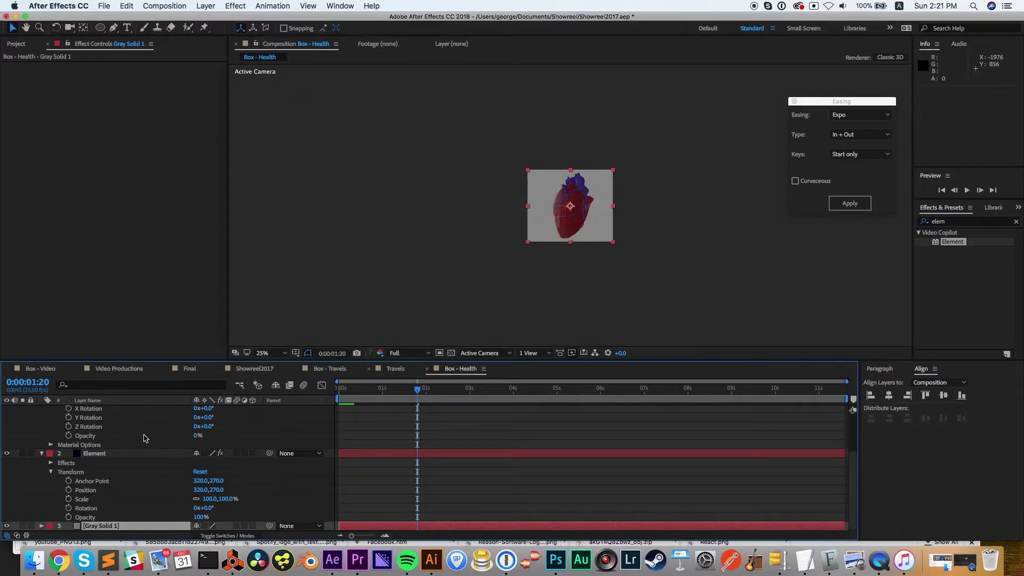
Step: Set the gamma of the Element scene's environment texture to 1.15 and apply the scene
{"action": "scroll", "coordinate": [101, 476], "scroll_direction": "up", "scroll_amount": 3}
{"action": "left_click", "coordinate": [92, 508]}
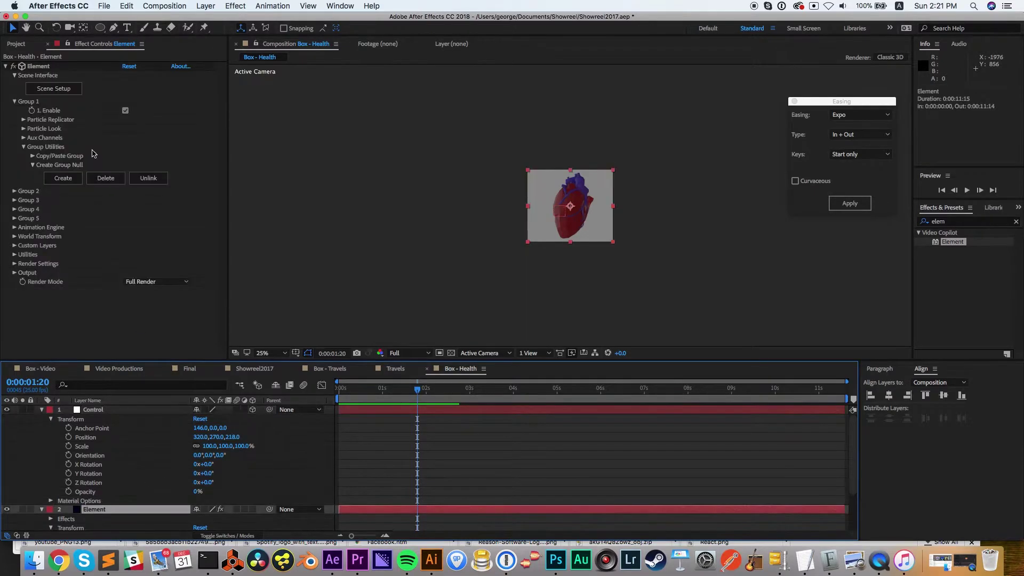
{"action": "left_click", "coordinate": [64, 89]}
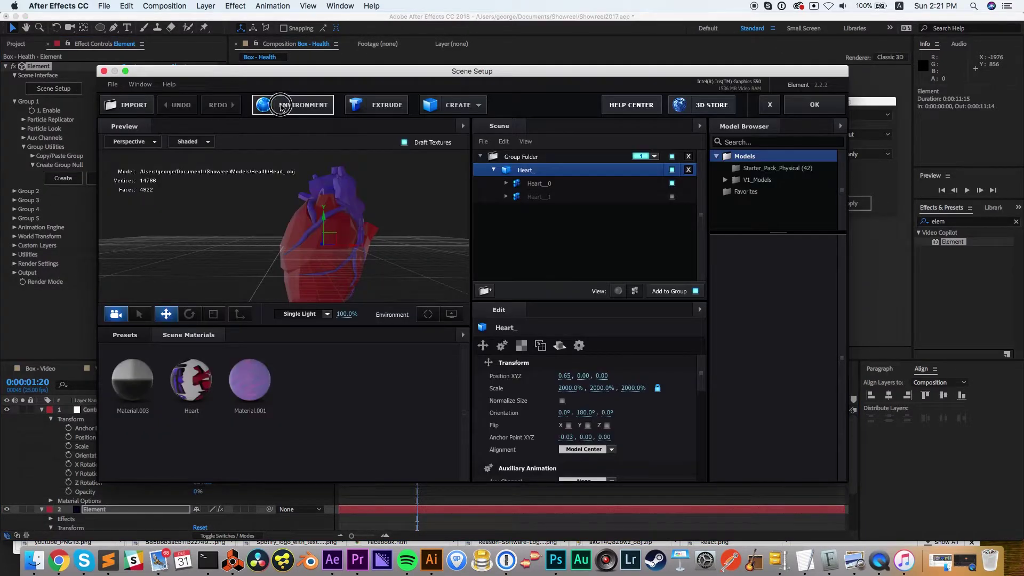
{"action": "left_click", "coordinate": [283, 106]}
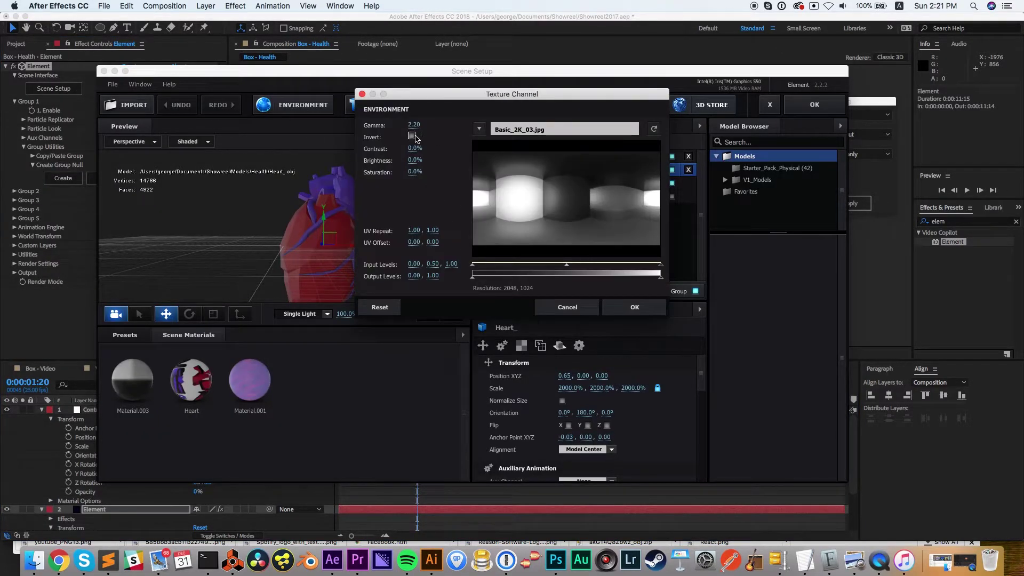
{"action": "left_click_drag", "start_coordinate": [414, 128], "coordinate": [357, 126]}
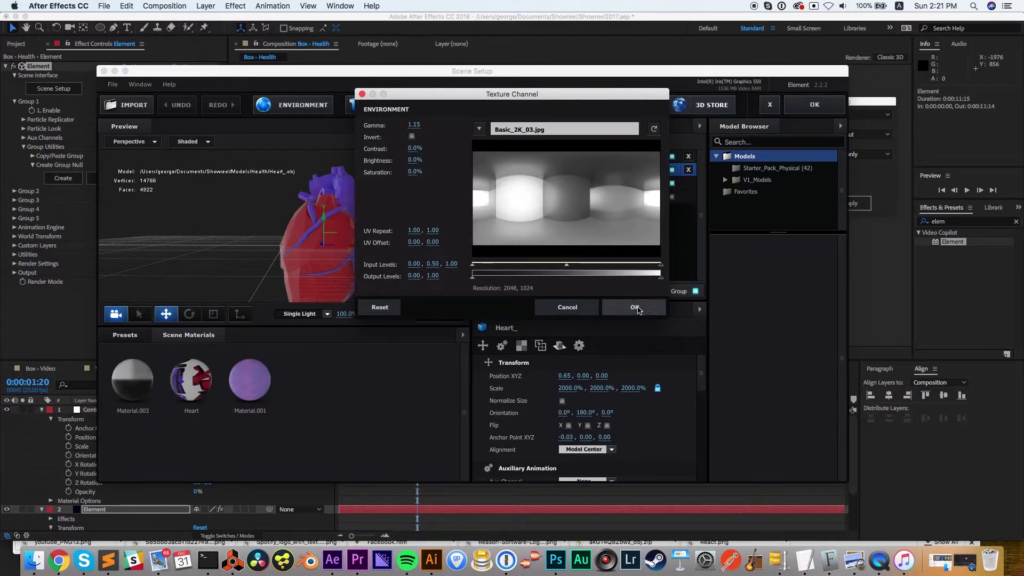
{"action": "left_click", "coordinate": [635, 307]}
{"action": "left_click", "coordinate": [814, 105]}
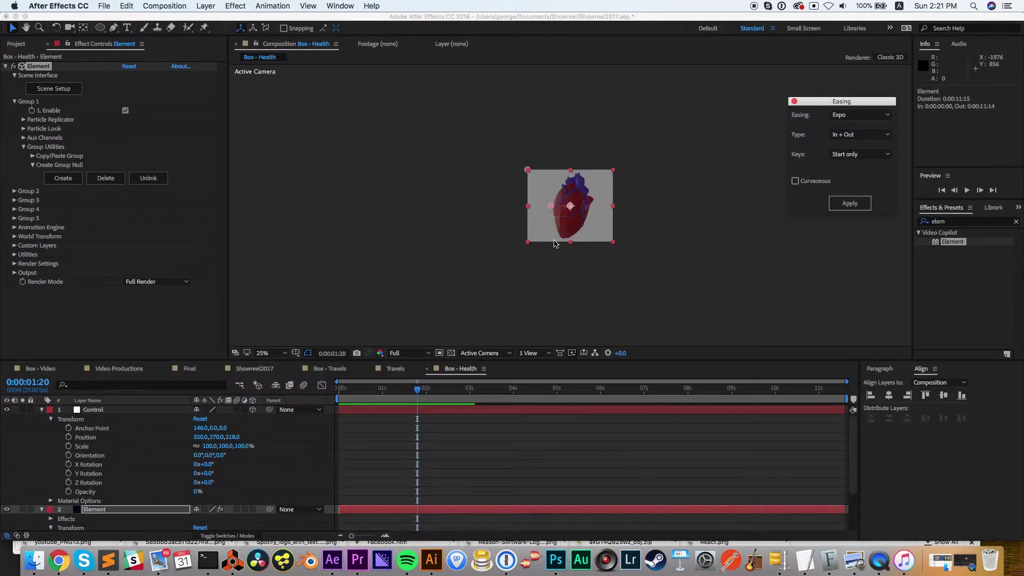
Step: Inspect the heart's lighting up close, readjust the environment texture's gamma and apply the scene again
{"action": "key", "text": "period"}
{"action": "key", "text": "period"}
{"action": "key", "text": "period"}
{"action": "key", "text": "period"}
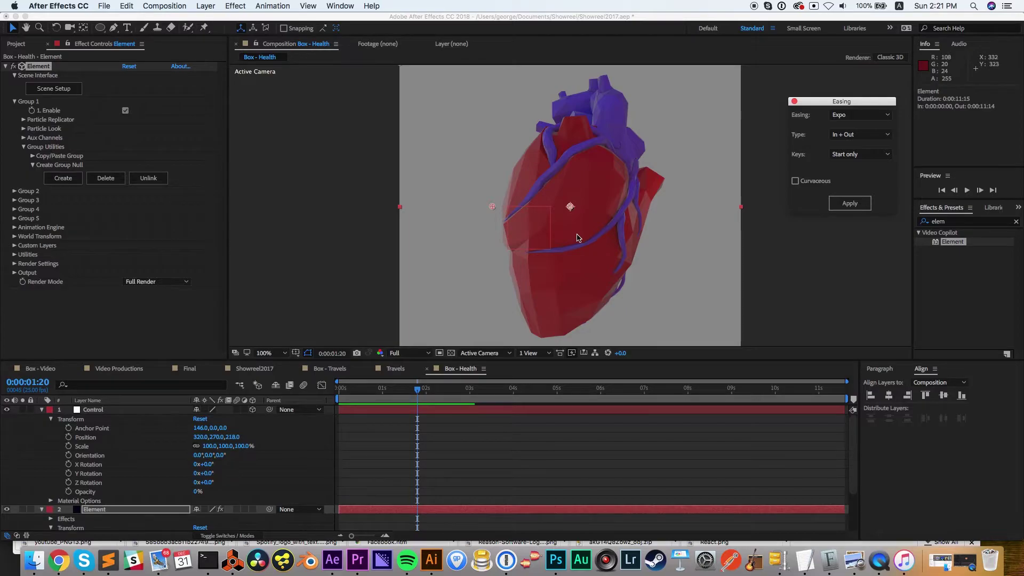
{"action": "left_click", "coordinate": [59, 99]}
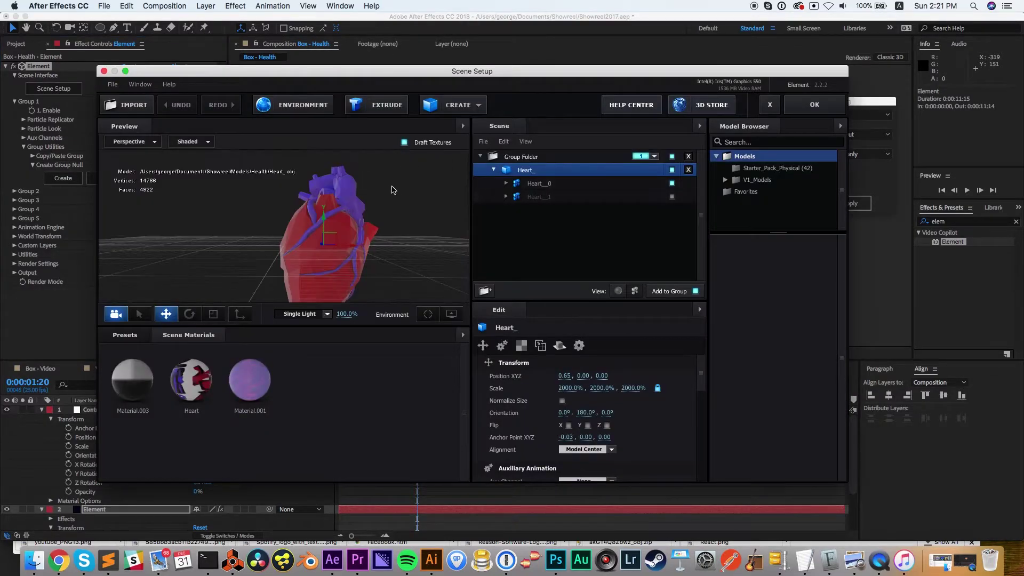
{"action": "left_click", "coordinate": [320, 104]}
{"action": "left_click_drag", "start_coordinate": [409, 125], "coordinate": [412, 125]}
{"action": "left_click", "coordinate": [637, 307]}
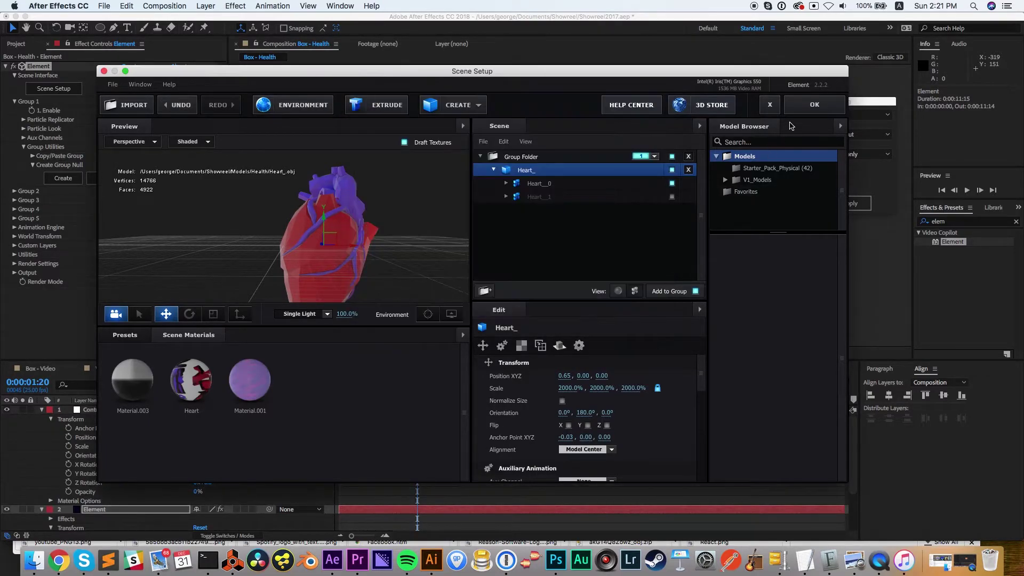
{"action": "left_click", "coordinate": [799, 110]}
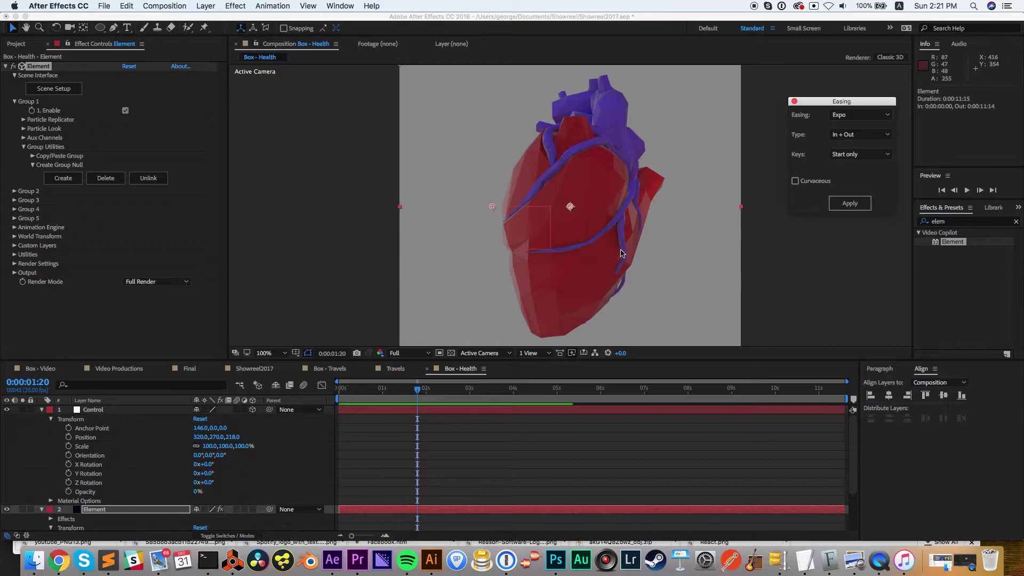
Step: Enable ambient occlusion in the Element effect's render settings for the heart
{"action": "key", "text": "period"}
{"action": "key", "text": "period"}
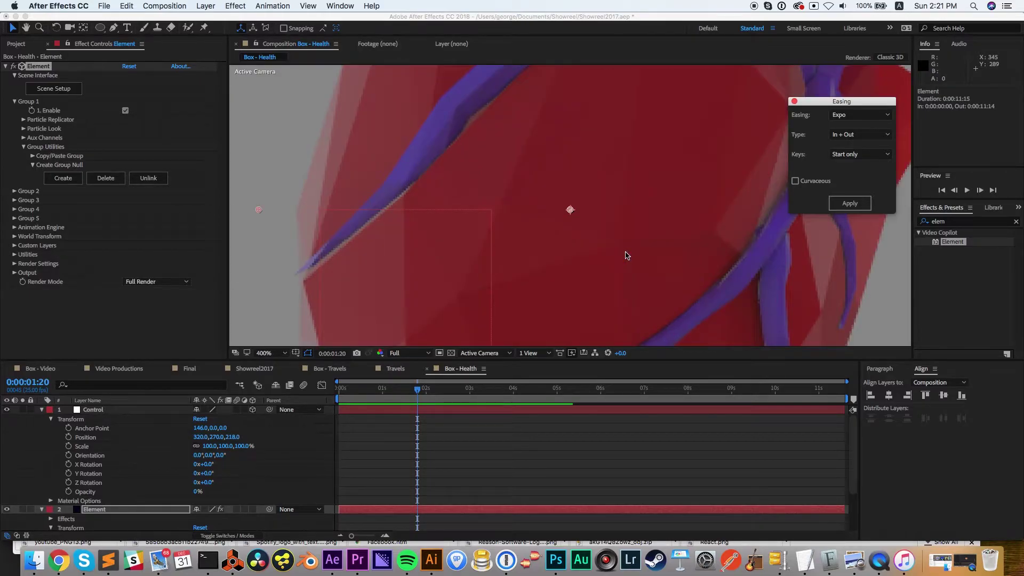
{"action": "key", "text": "comma"}
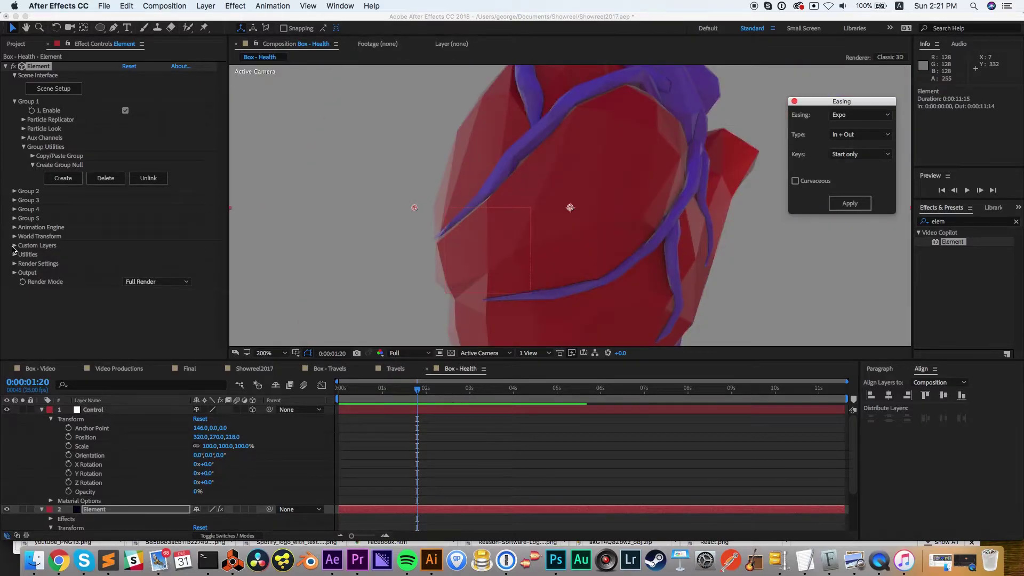
{"action": "left_click", "coordinate": [15, 264]}
{"action": "scroll", "coordinate": [15, 267], "scroll_direction": "down", "scroll_amount": 2}
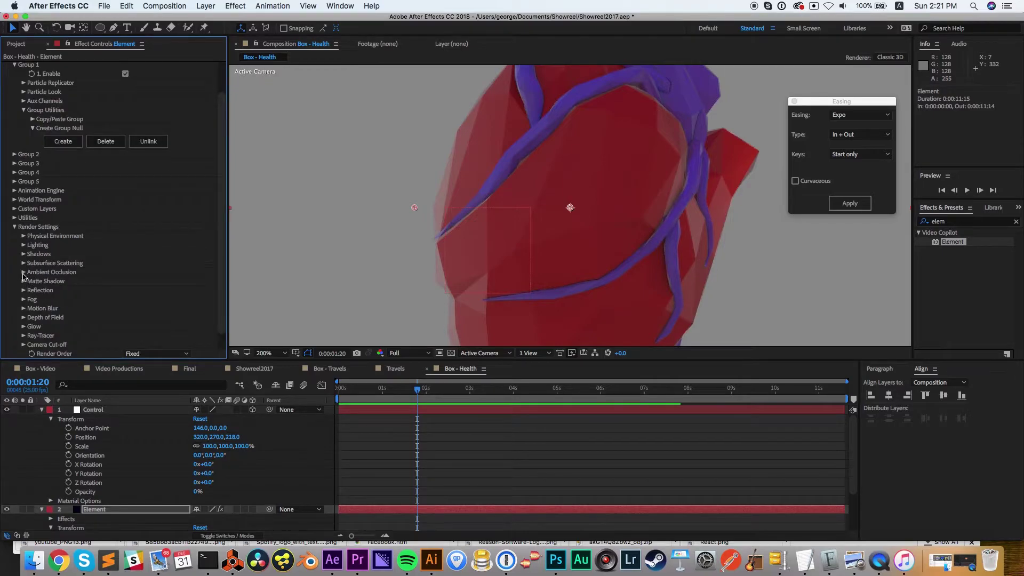
{"action": "left_click", "coordinate": [24, 273]}
{"action": "scroll", "coordinate": [75, 277], "scroll_direction": "down", "scroll_amount": 3}
{"action": "left_click", "coordinate": [126, 227]}
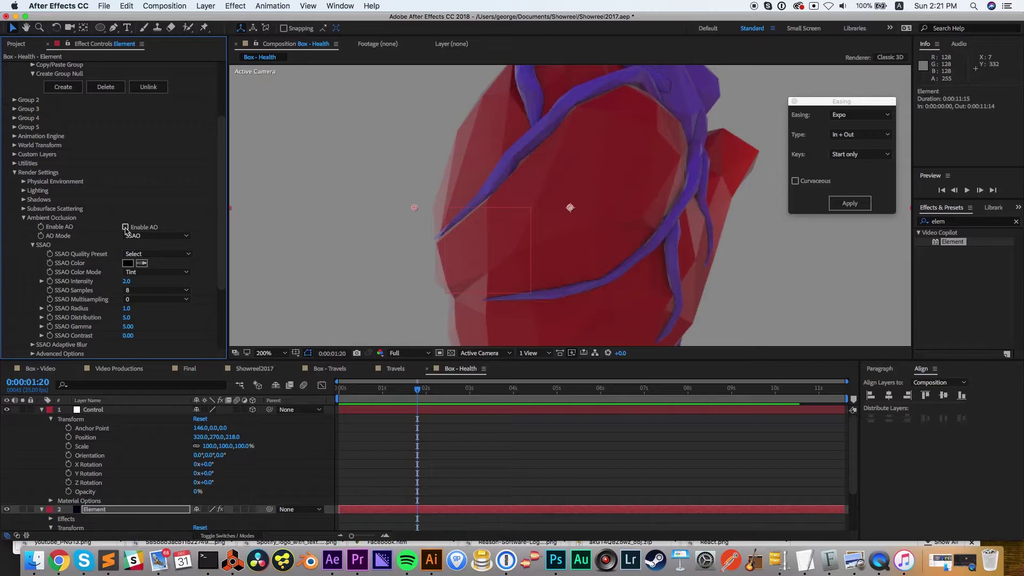
Step: Try the Ray-Traced ambient occlusion mode on the heart and switch the mode back to SSAO
{"action": "left_click", "coordinate": [135, 236]}
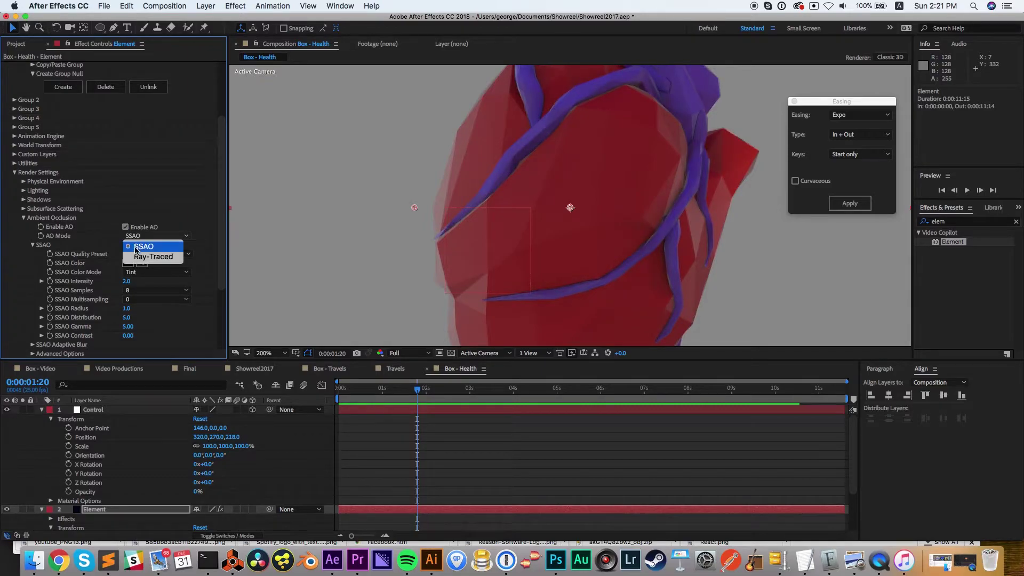
{"action": "left_click", "coordinate": [137, 244]}
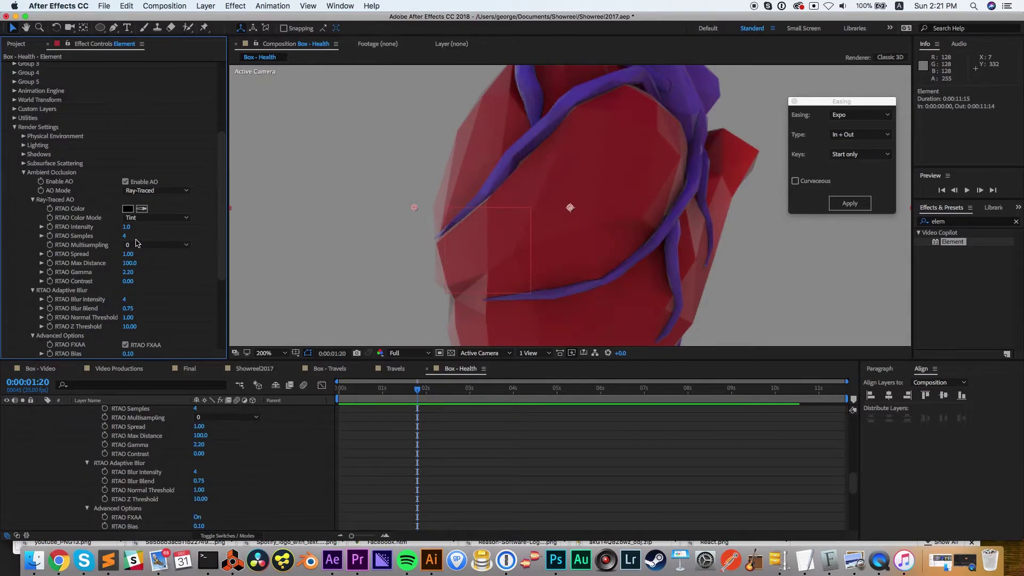
{"action": "key", "text": "comma"}
{"action": "key", "text": "comma"}
{"action": "key", "text": "period"}
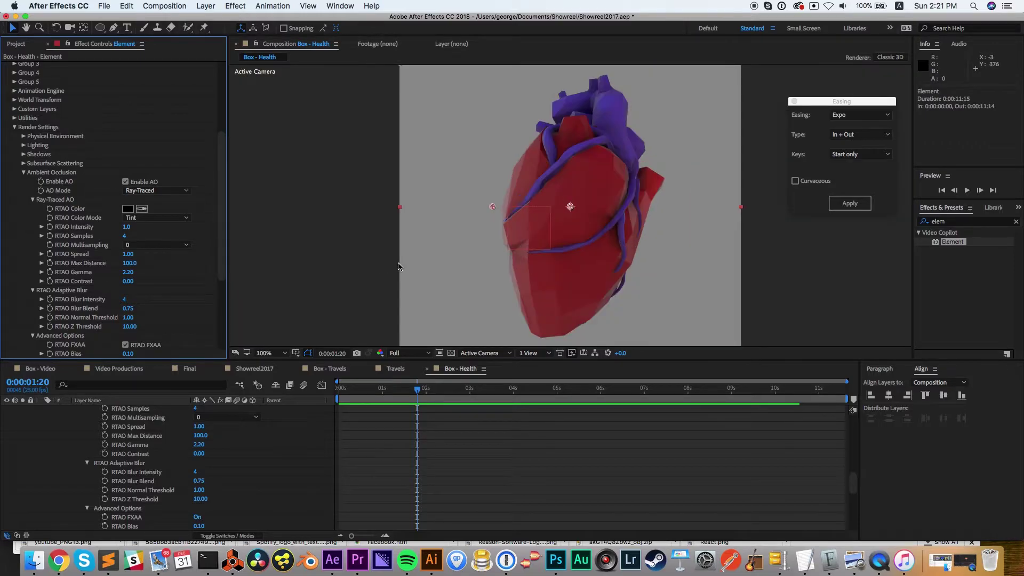
{"action": "left_click", "coordinate": [152, 190]}
{"action": "left_click", "coordinate": [138, 196]}
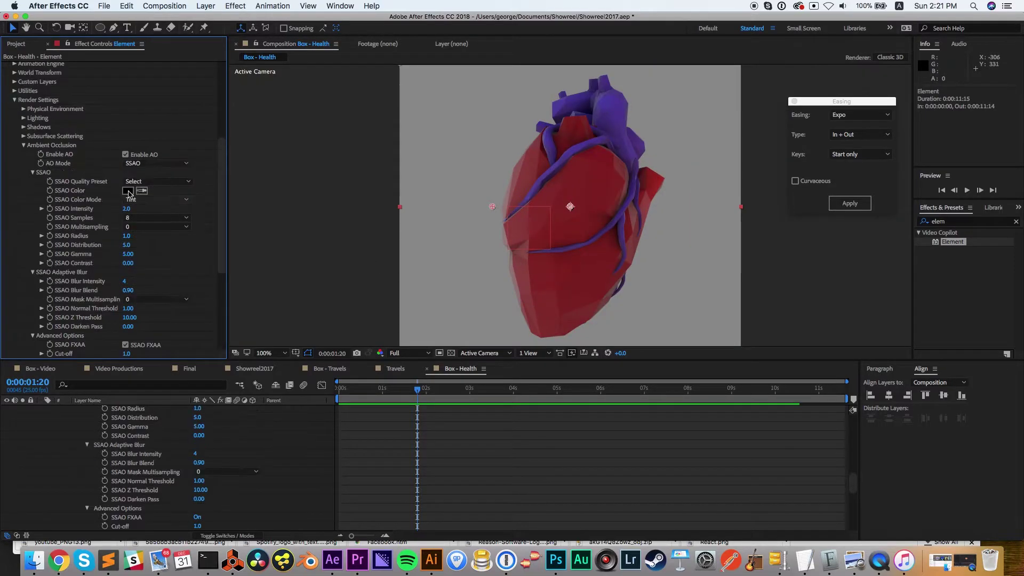
Step: Add the Box - Health composition to Final above Box - Video and position it in the empty white grid cell at 1600, 810
{"action": "left_click", "coordinate": [42, 369]}
{"action": "left_click", "coordinate": [191, 370]}
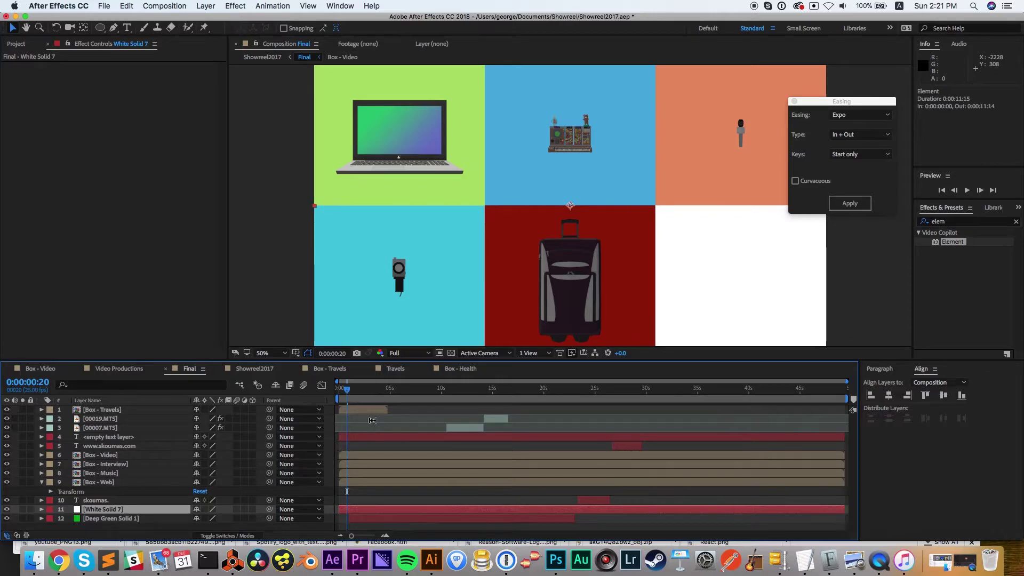
{"action": "left_click", "coordinate": [16, 44]}
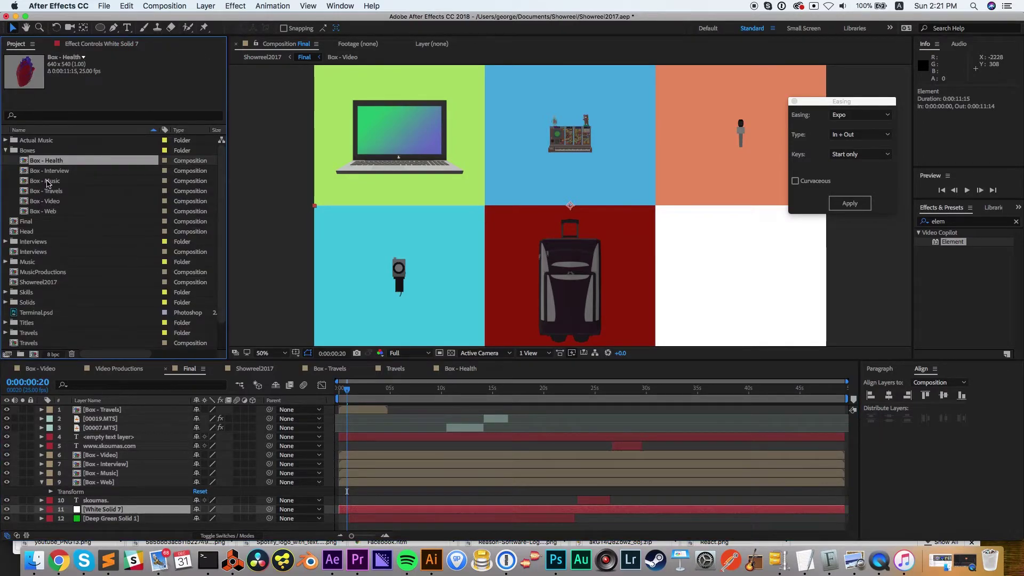
{"action": "left_click_drag", "start_coordinate": [48, 164], "coordinate": [299, 454]}
{"action": "mouse_move", "coordinate": [525, 181]}
{"action": "left_mouse_down"}
{"action": "mouse_move", "coordinate": [706, 258]}
{"action": "mouse_move", "coordinate": [699, 245]}
{"action": "left_mouse_up"}
{"action": "key", "text": "Up"}
{"action": "key", "text": "Up"}
{"action": "key", "text": "Left"}
{"action": "key", "text": "Left"}
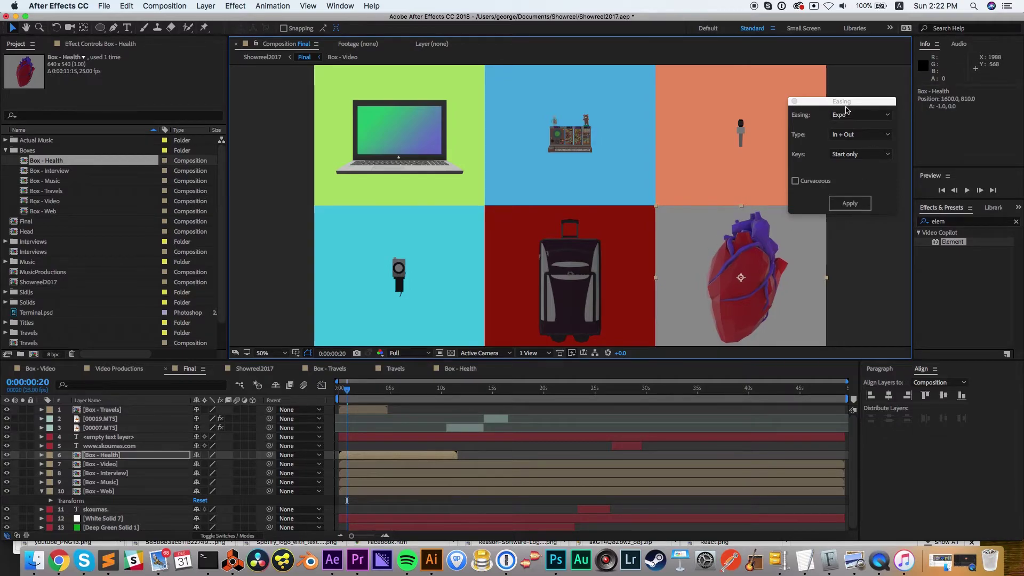
{"action": "left_click_drag", "start_coordinate": [827, 102], "coordinate": [935, 200]}
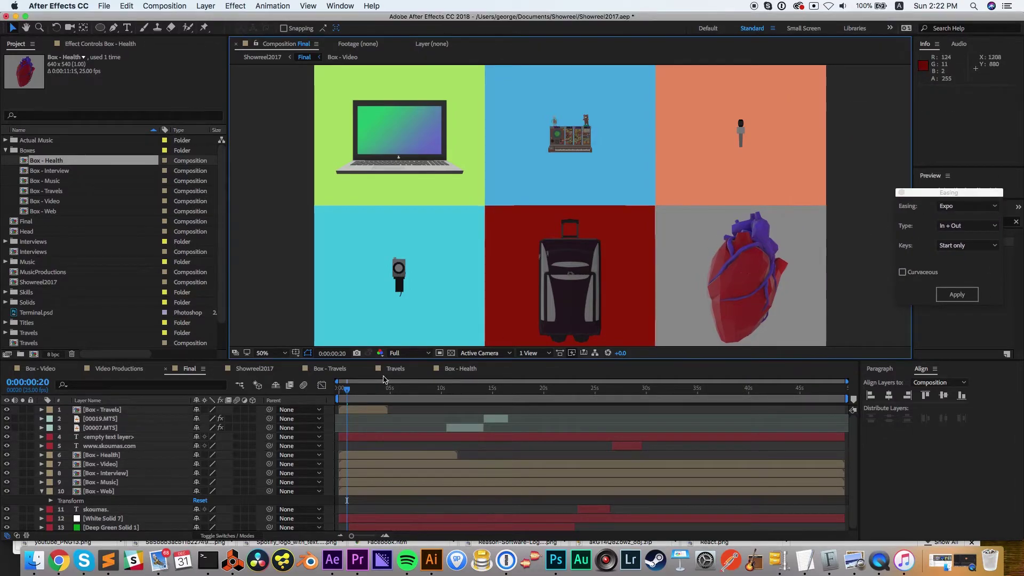
Step: Open the Box - Web composition and trim it to a work area of 0:00:07:18
{"action": "left_click", "coordinate": [106, 493]}
{"action": "double_click", "coordinate": [106, 492]}
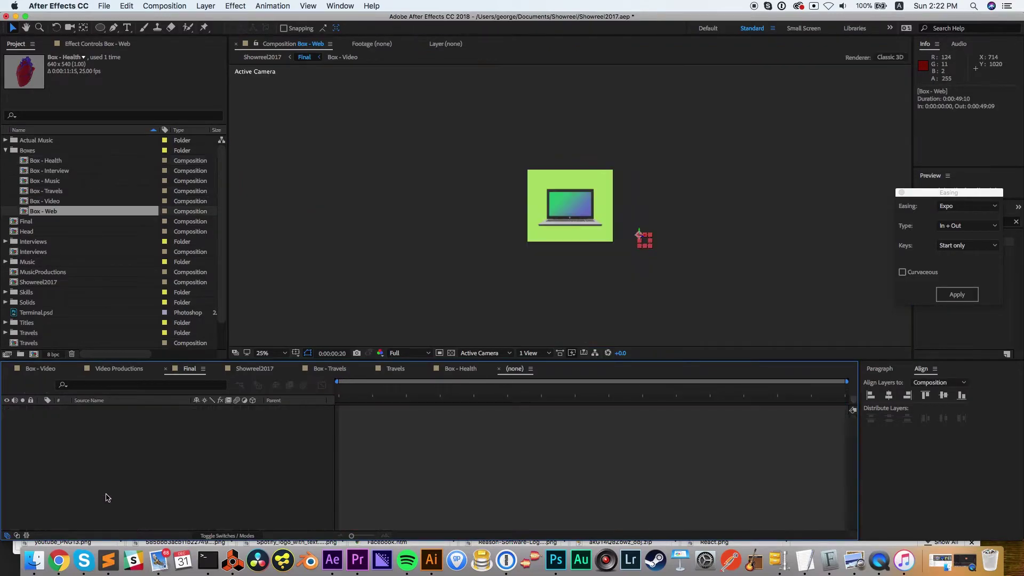
{"action": "left_click_drag", "start_coordinate": [437, 396], "coordinate": [480, 392]}
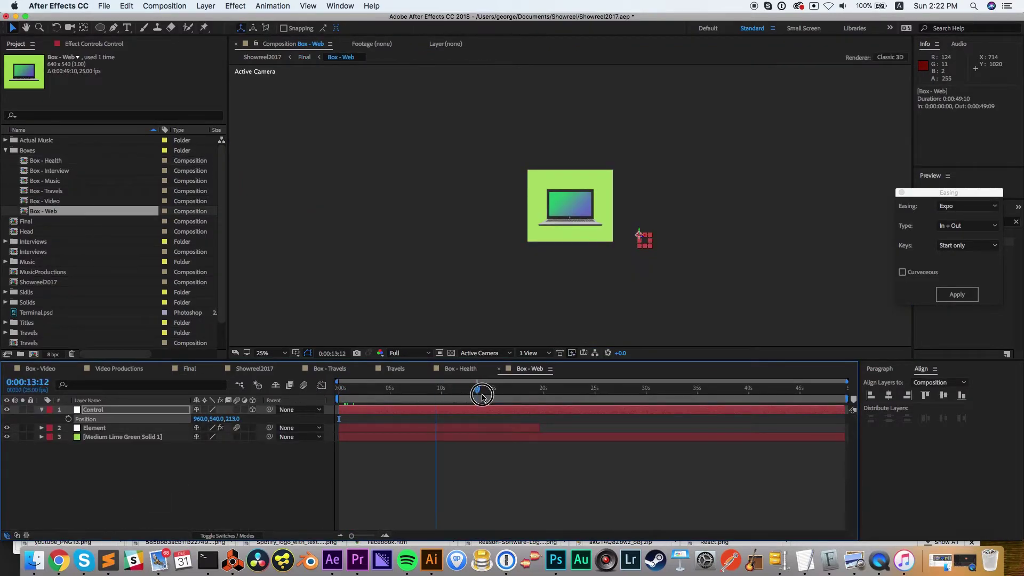
{"action": "left_click_drag", "start_coordinate": [848, 399], "coordinate": [419, 399]}
{"action": "right_click", "coordinate": [419, 399]}
{"action": "left_click", "coordinate": [421, 428]}
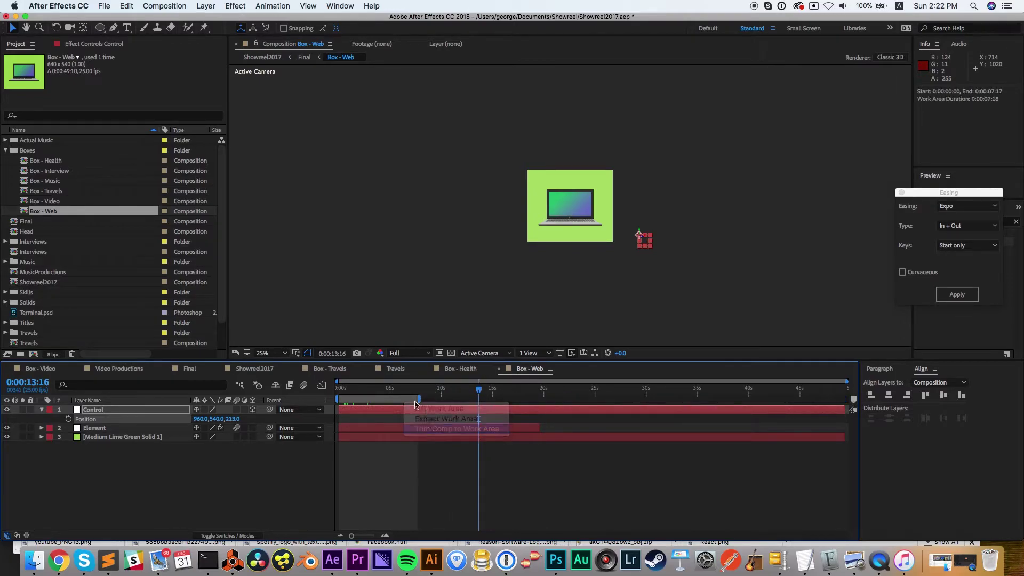
Step: Keyframe the laptop Control layer's Y Rotation from 0 at the start to 3 full revolutions at 0:00:07:00
{"action": "left_click", "coordinate": [132, 412]}
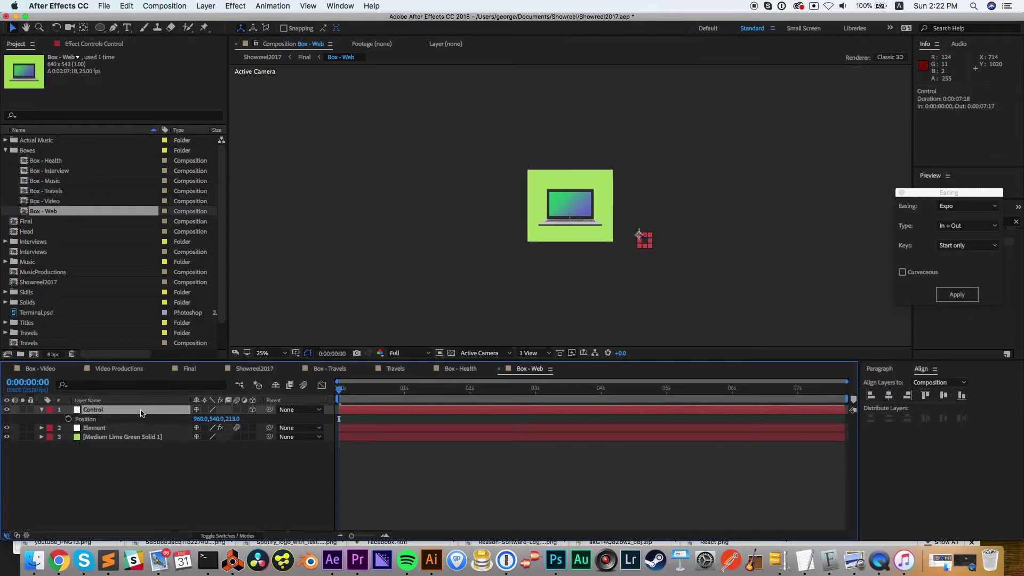
{"action": "key", "text": "r"}
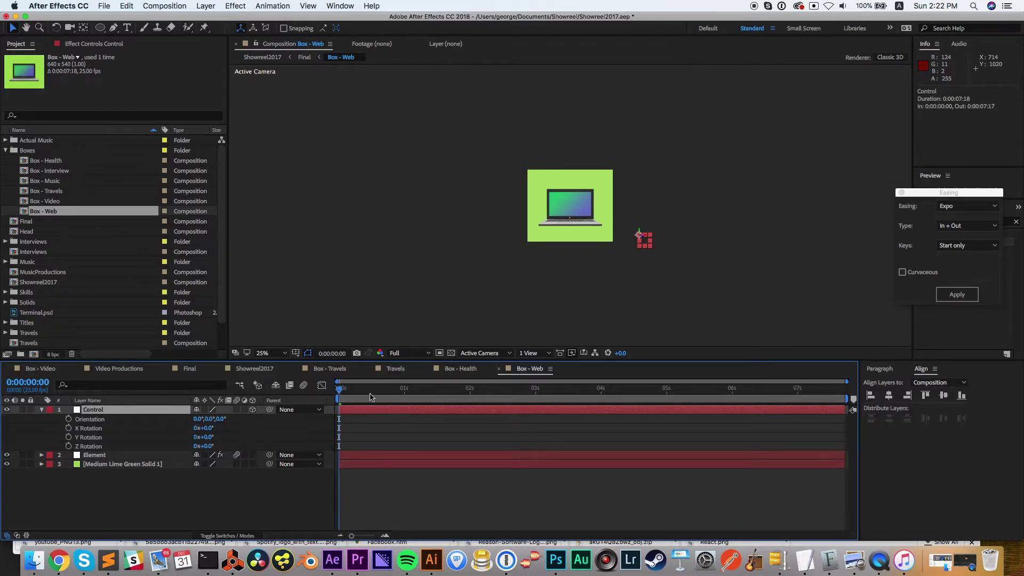
{"action": "left_click_drag", "start_coordinate": [215, 442], "coordinate": [360, 436]}
{"action": "key", "text": "super+z"}
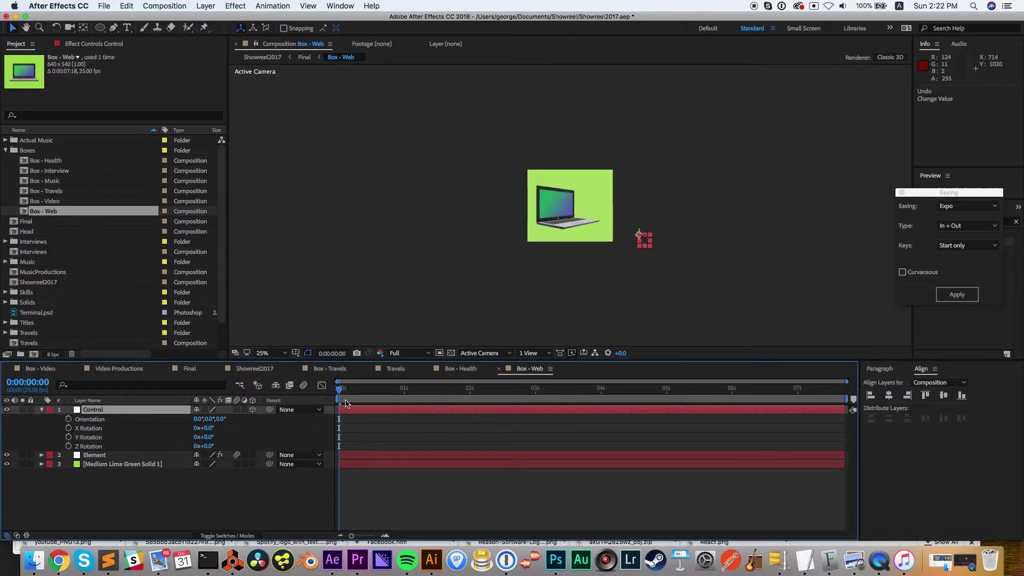
{"action": "left_click", "coordinate": [69, 438]}
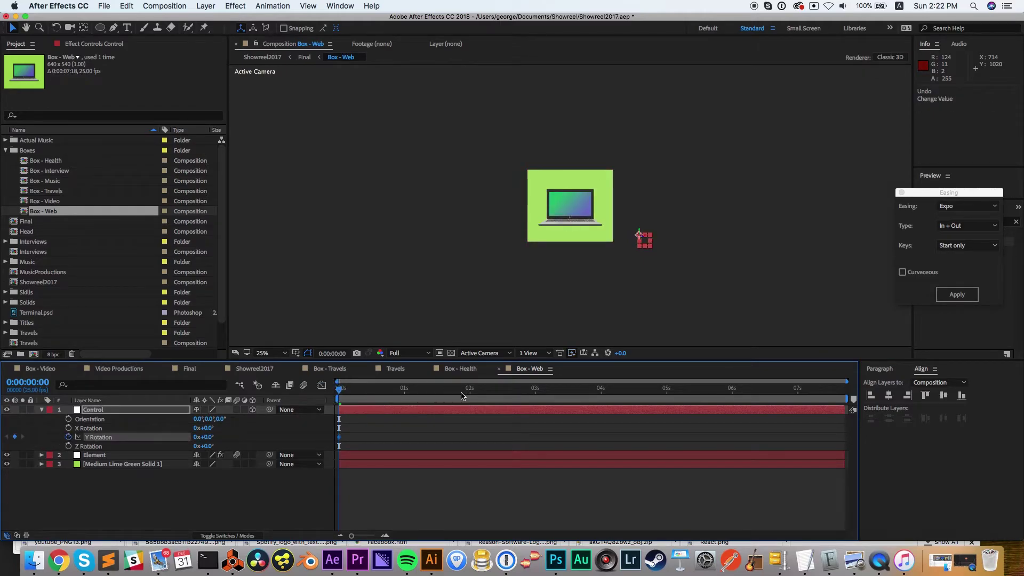
{"action": "left_click_drag", "start_coordinate": [746, 398], "coordinate": [798, 400]}
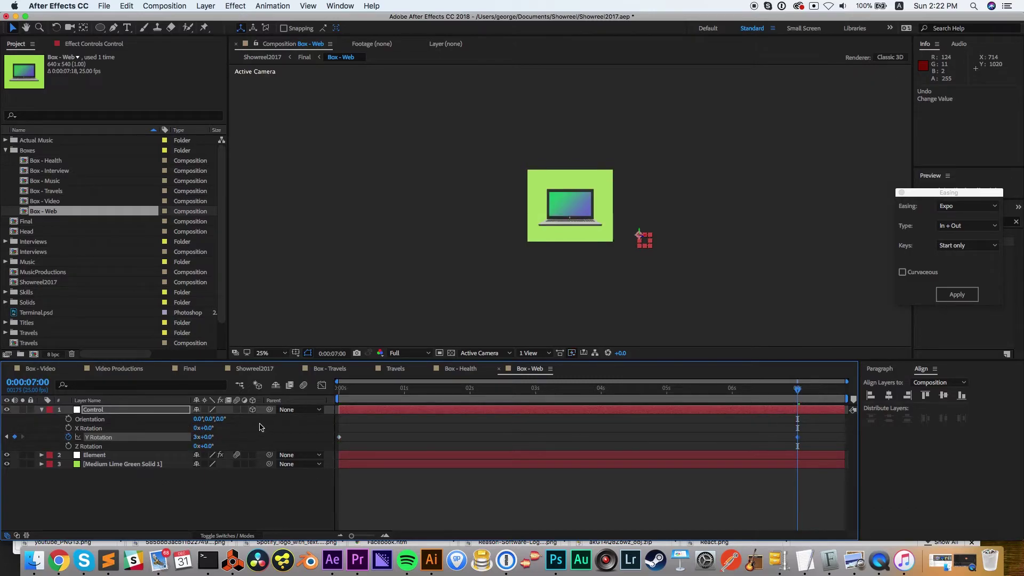
Step: Preview the laptop's spin, move its last Y Rotation keyframe to 0:00:06:00 and preview the motion again
{"action": "left_click", "coordinate": [347, 400]}
{"action": "key", "text": "space"}
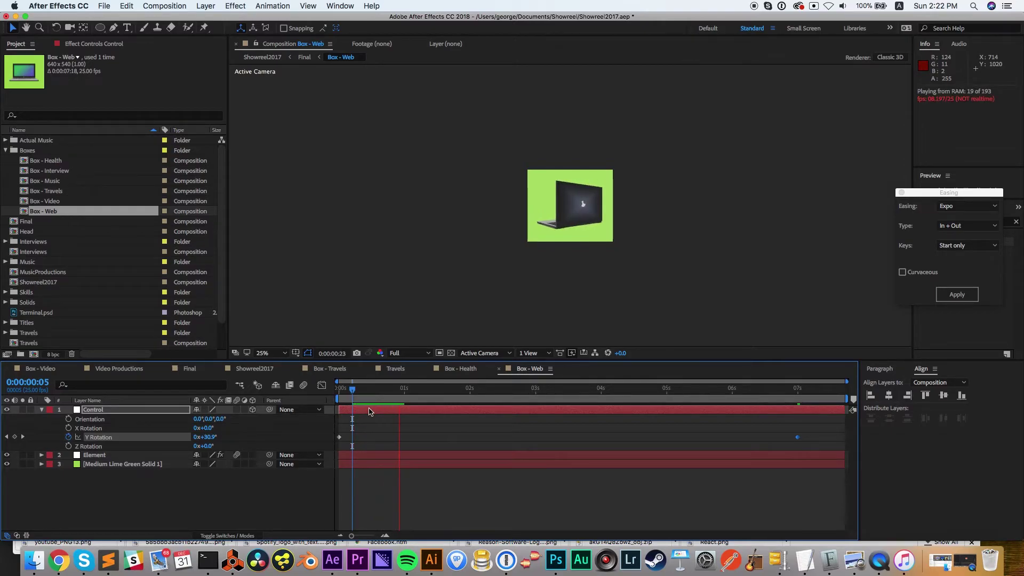
{"action": "left_click_drag", "start_coordinate": [797, 437], "coordinate": [732, 438]}
{"action": "left_click", "coordinate": [535, 390]}
{"action": "left_click", "coordinate": [732, 389]}
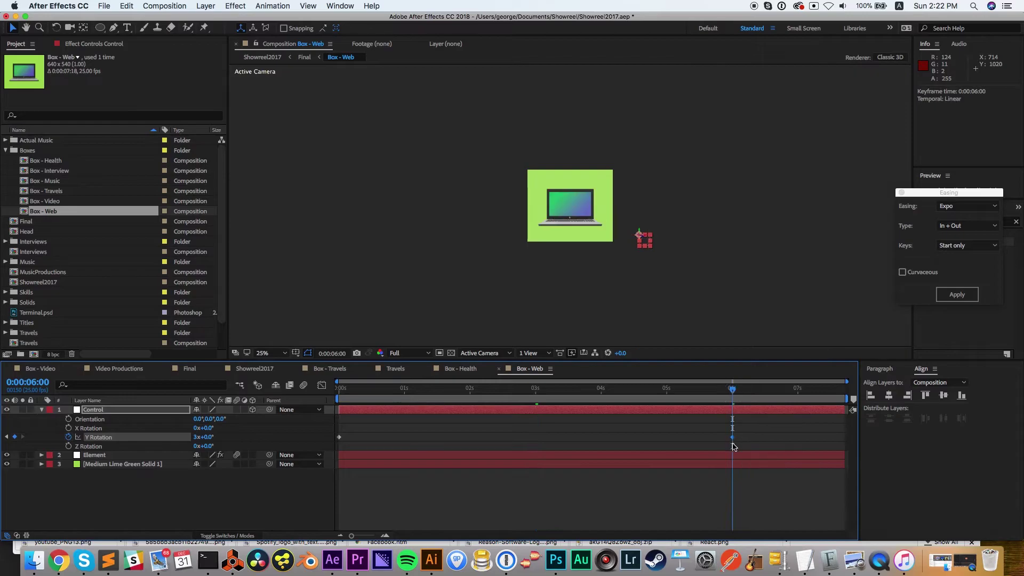
{"action": "left_click", "coordinate": [382, 393]}
{"action": "key", "text": "space"}
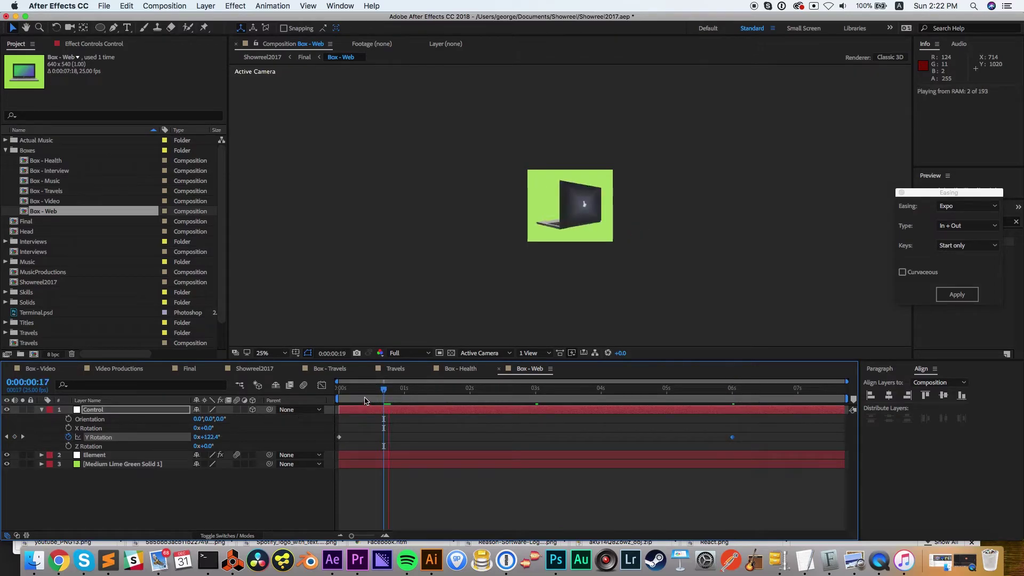
{"action": "key", "text": "space"}
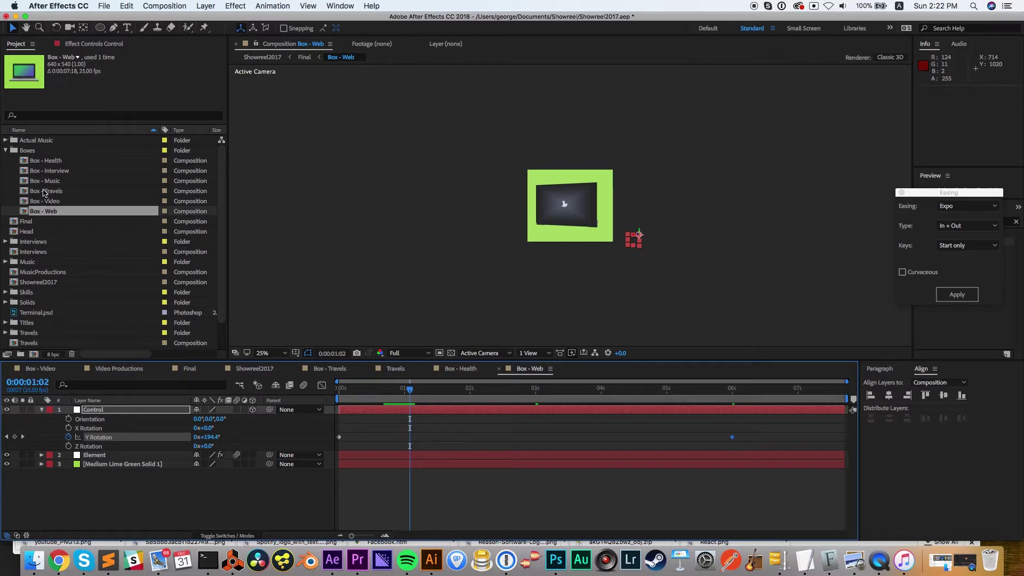
Step: Open the Box - Music composition and trim it to a work area of about 15 seconds
{"action": "double_click", "coordinate": [36, 181]}
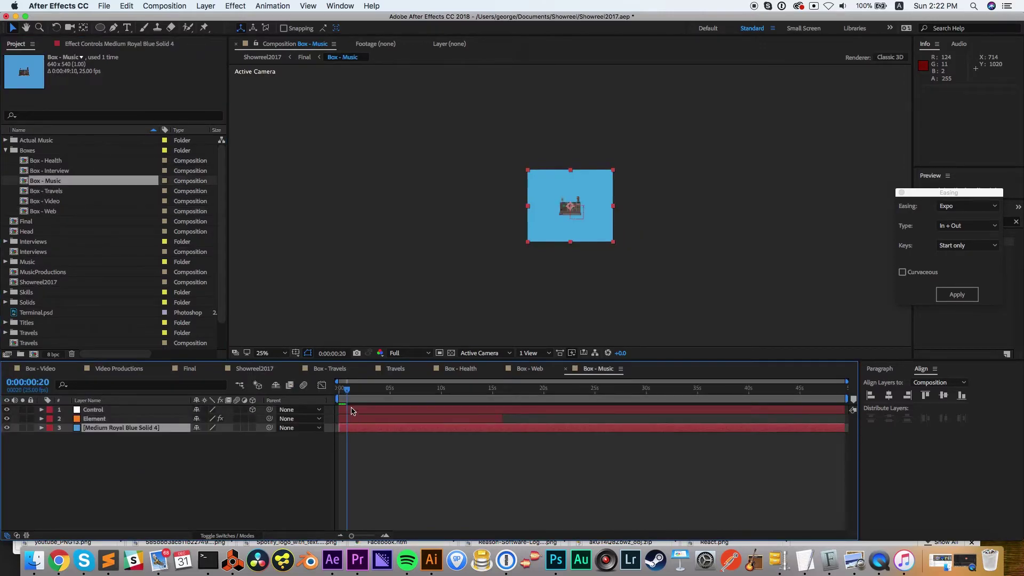
{"action": "left_click_drag", "start_coordinate": [358, 395], "coordinate": [479, 397]}
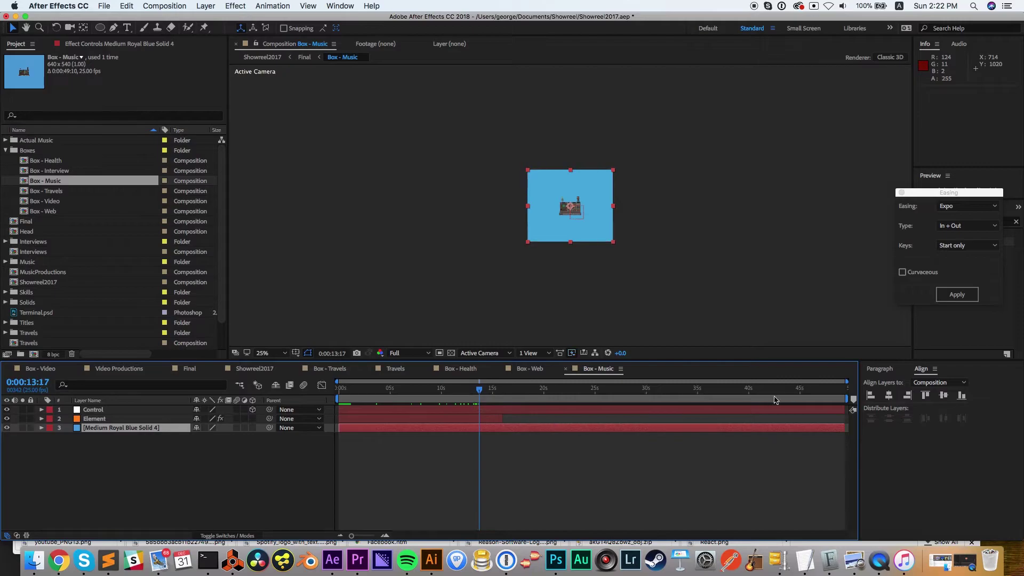
{"action": "left_click_drag", "start_coordinate": [852, 399], "coordinate": [492, 399]}
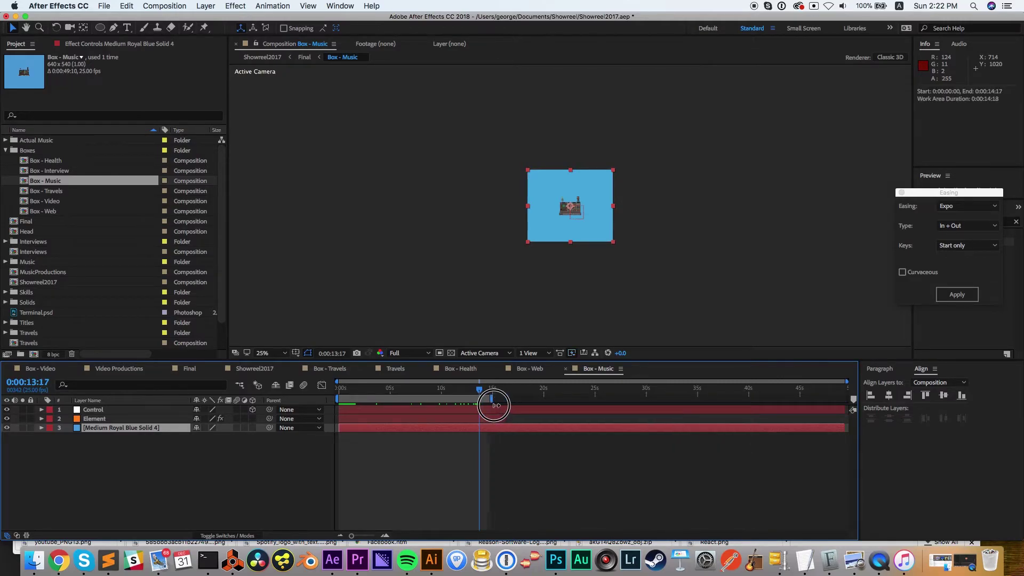
{"action": "right_click", "coordinate": [478, 400]}
{"action": "left_click", "coordinate": [485, 430]}
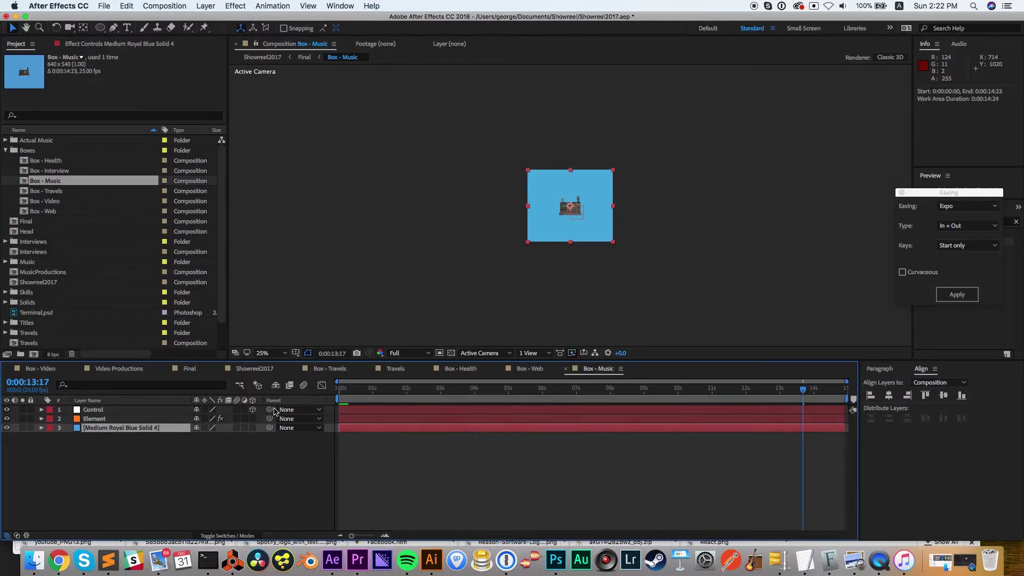
Step: Enlarge the synthesizer in its box by setting the Control layer's position to 320, 259, -514
{"action": "key", "text": "super+a"}
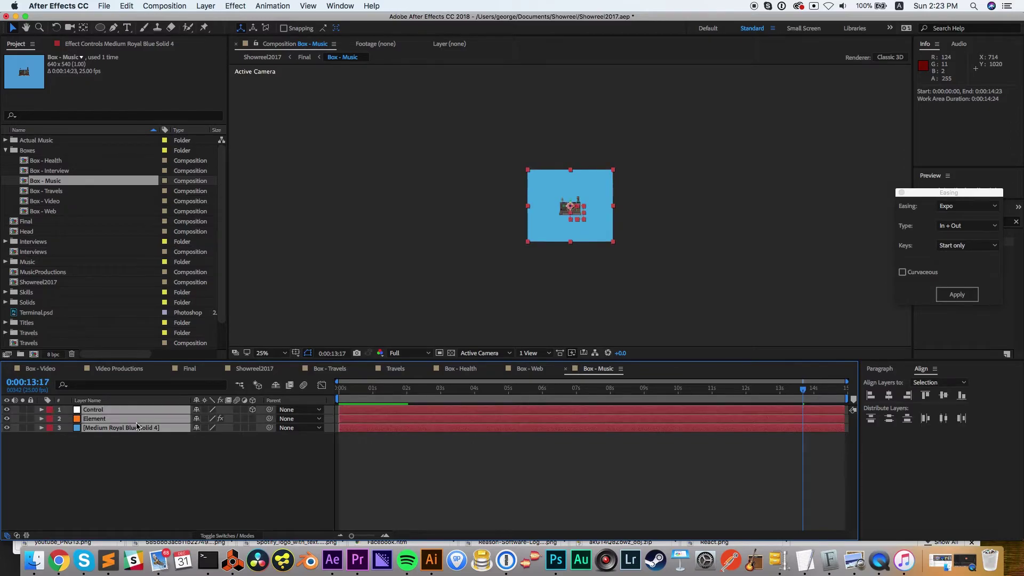
{"action": "left_click_drag", "start_coordinate": [830, 386], "coordinate": [473, 389]}
{"action": "left_click", "coordinate": [118, 464]}
{"action": "left_click", "coordinate": [101, 419]}
{"action": "left_click", "coordinate": [105, 411]}
{"action": "key", "text": "p"}
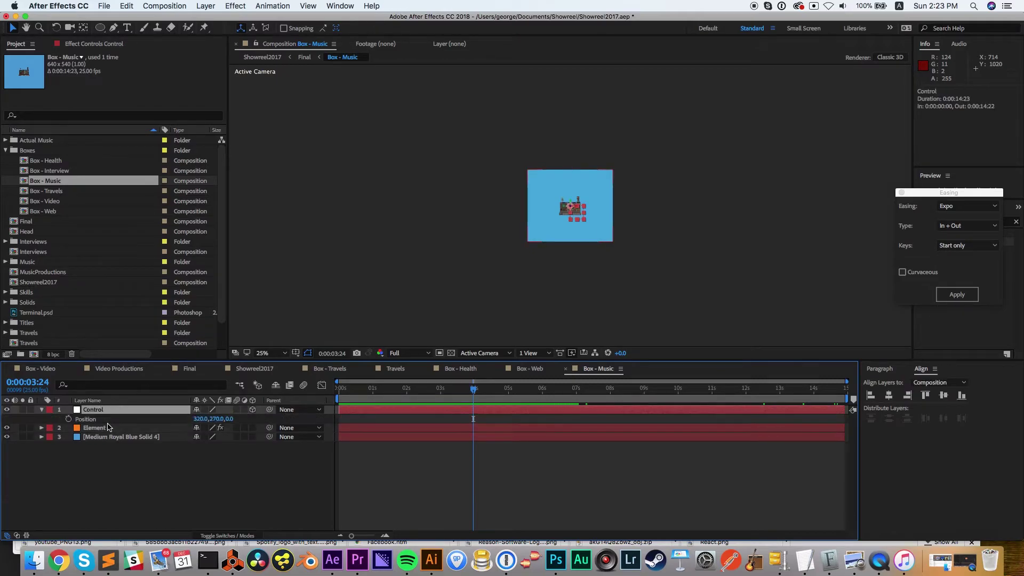
{"action": "left_click_drag", "start_coordinate": [234, 420], "coordinate": [8, 420]}
{"action": "left_click_drag", "start_coordinate": [243, 420], "coordinate": [211, 420]}
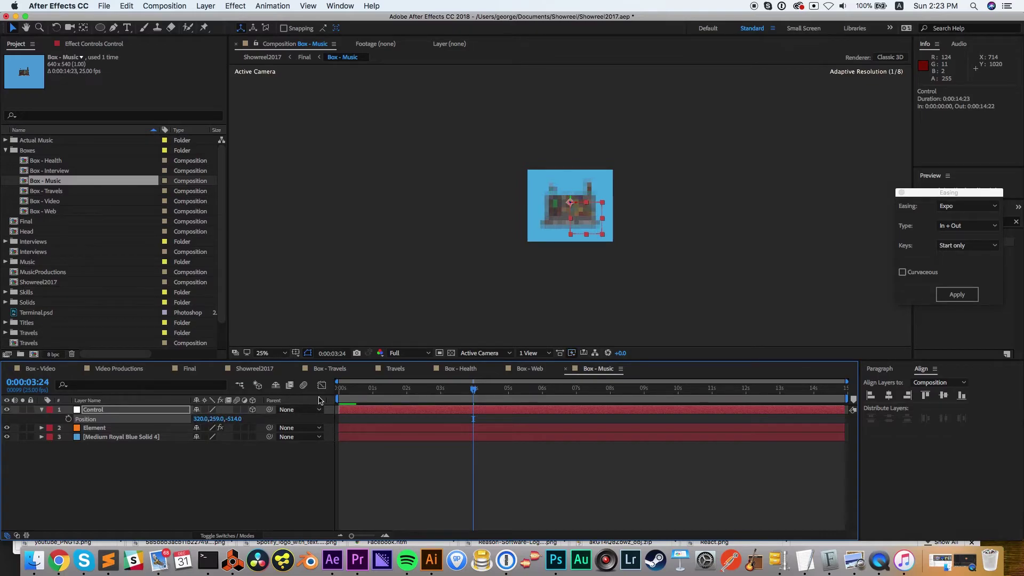
Step: Keyframe the synthesizer Control layer's Y Rotation from 0 at the start to 3 full revolutions at 0:00:06:01
{"action": "key", "text": "Home"}
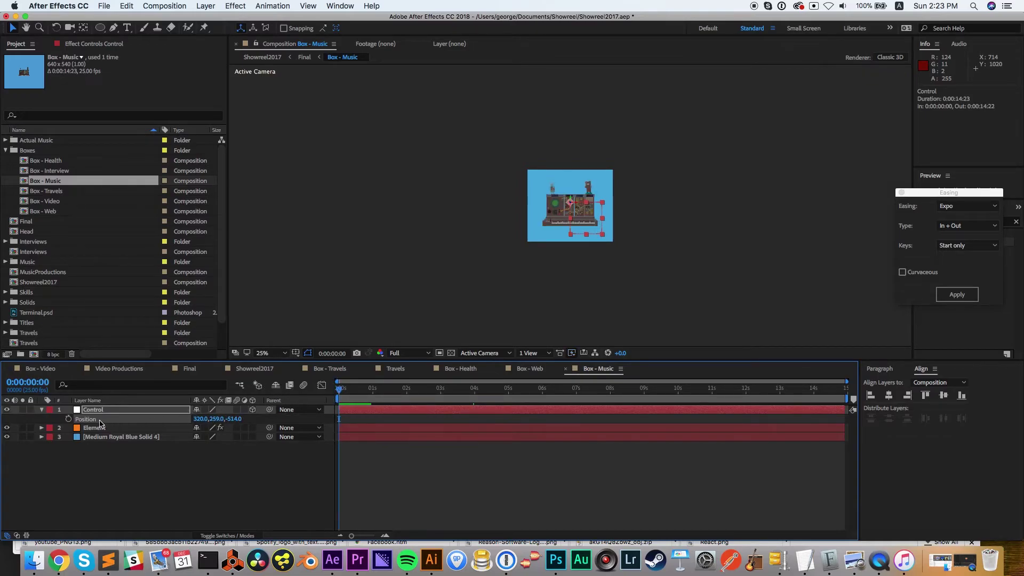
{"action": "key", "text": "r"}
{"action": "left_click_drag", "start_coordinate": [205, 437], "coordinate": [230, 437]}
{"action": "key", "text": "super+z"}
{"action": "left_click", "coordinate": [68, 437]}
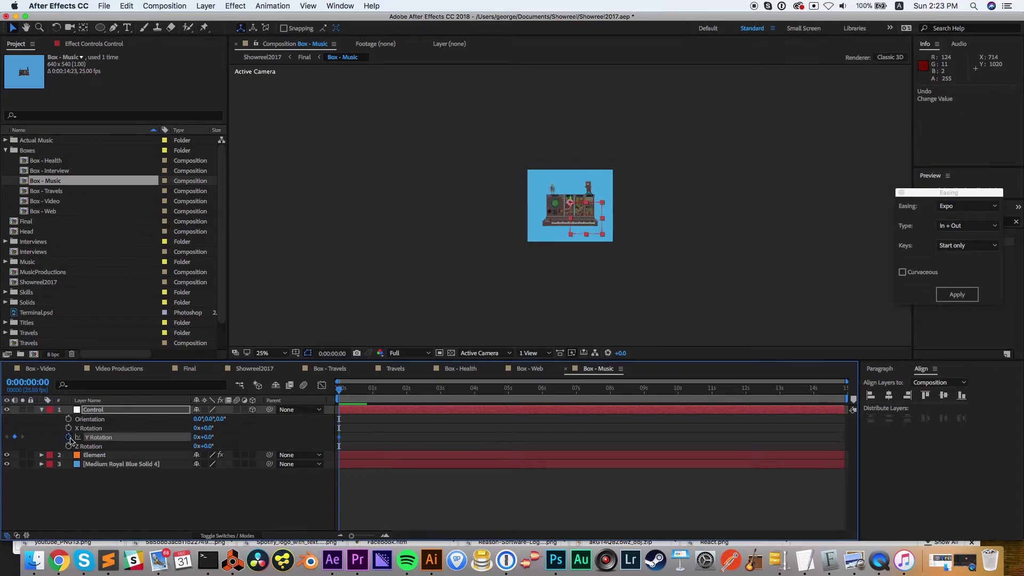
{"action": "left_click_drag", "start_coordinate": [619, 395], "coordinate": [544, 397]}
{"action": "left_click", "coordinate": [197, 438]}
{"action": "type", "text": "3"}
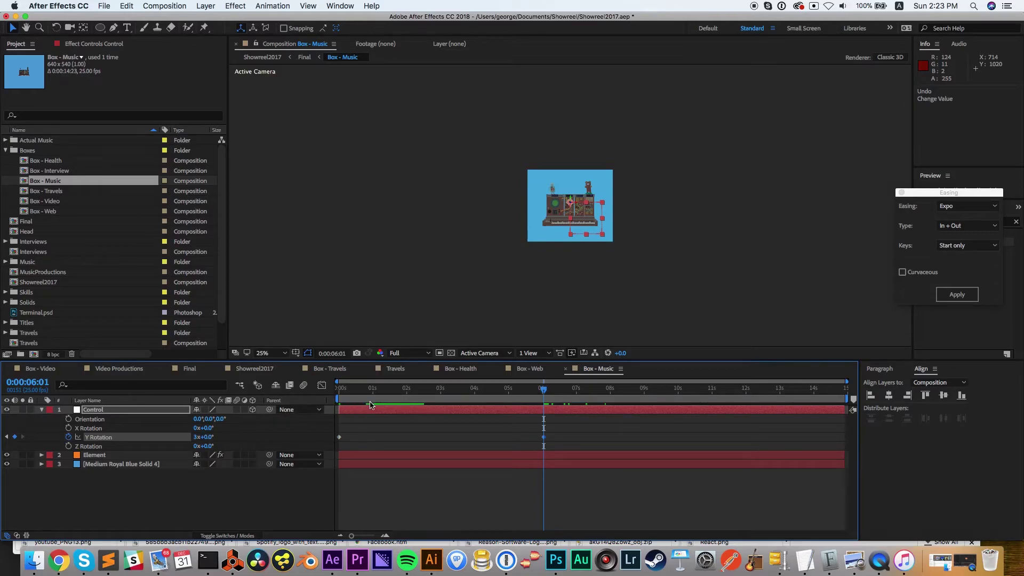
{"action": "left_click", "coordinate": [443, 390]}
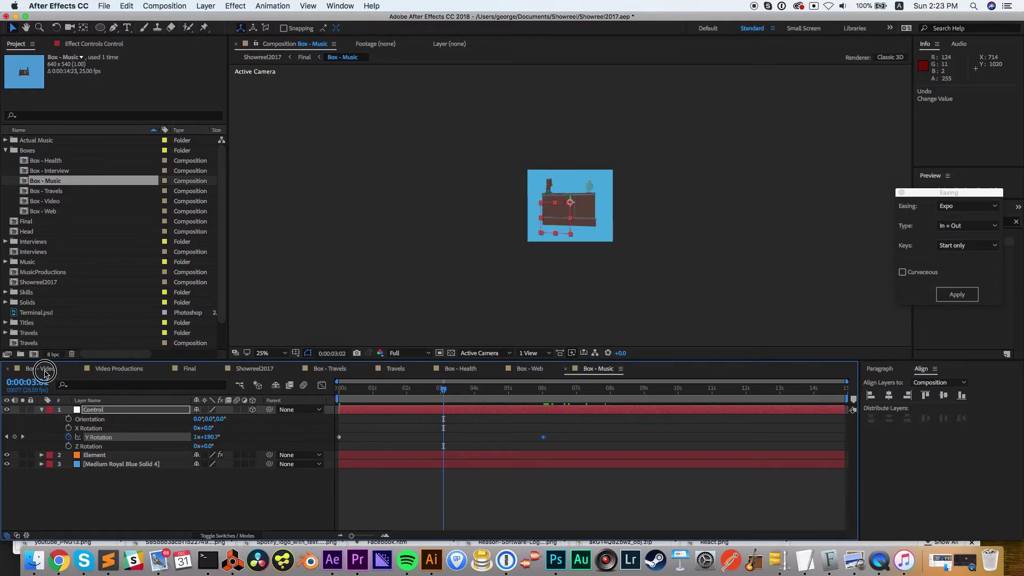
Step: Preview the box grid in Final to check the laptop and synthesizer rotations
{"action": "left_click", "coordinate": [43, 369]}
{"action": "left_click", "coordinate": [194, 369]}
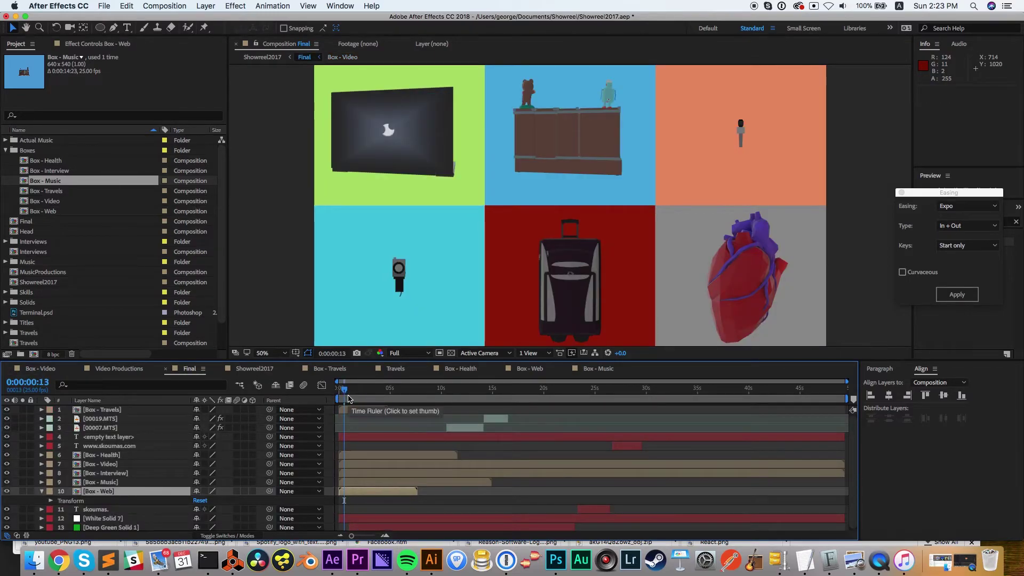
{"action": "key", "text": "space"}
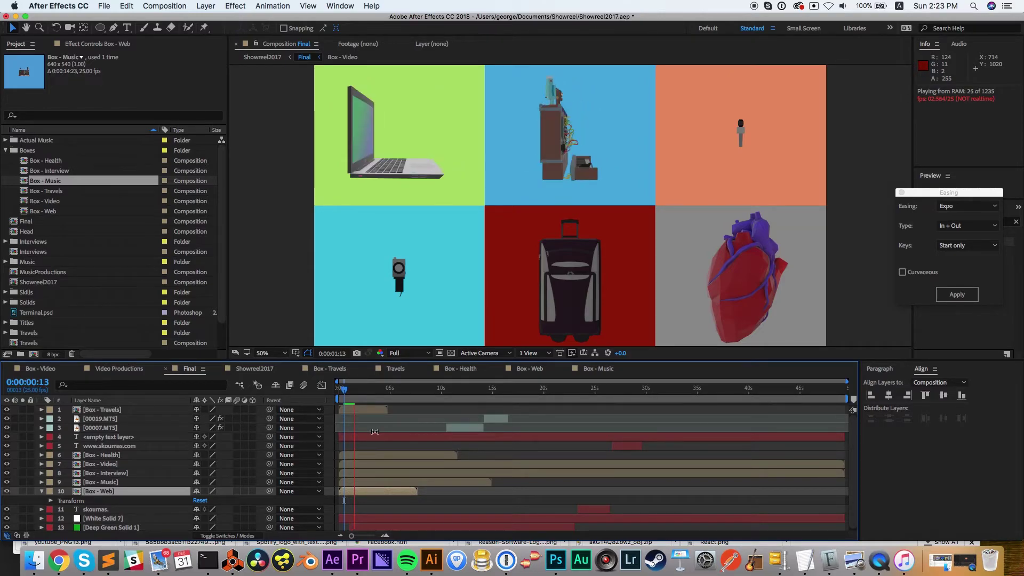
{"action": "key", "text": "space"}
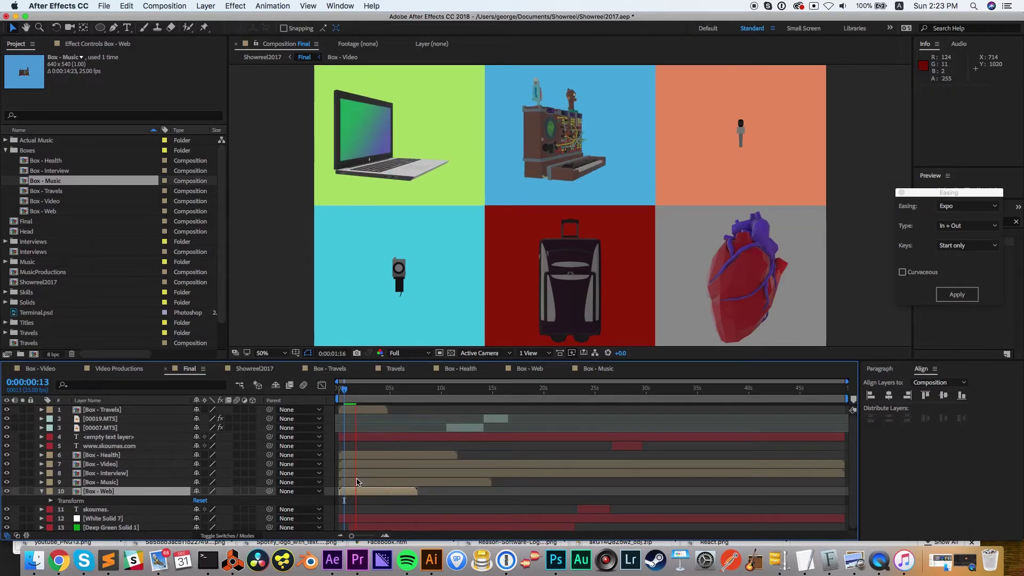
Step: Open the Box - Interview composition and trim it to a work area of about 12 seconds
{"action": "double_click", "coordinate": [48, 171]}
{"action": "left_click_drag", "start_coordinate": [447, 392], "coordinate": [466, 392]}
{"action": "left_click_drag", "start_coordinate": [852, 399], "coordinate": [456, 404]}
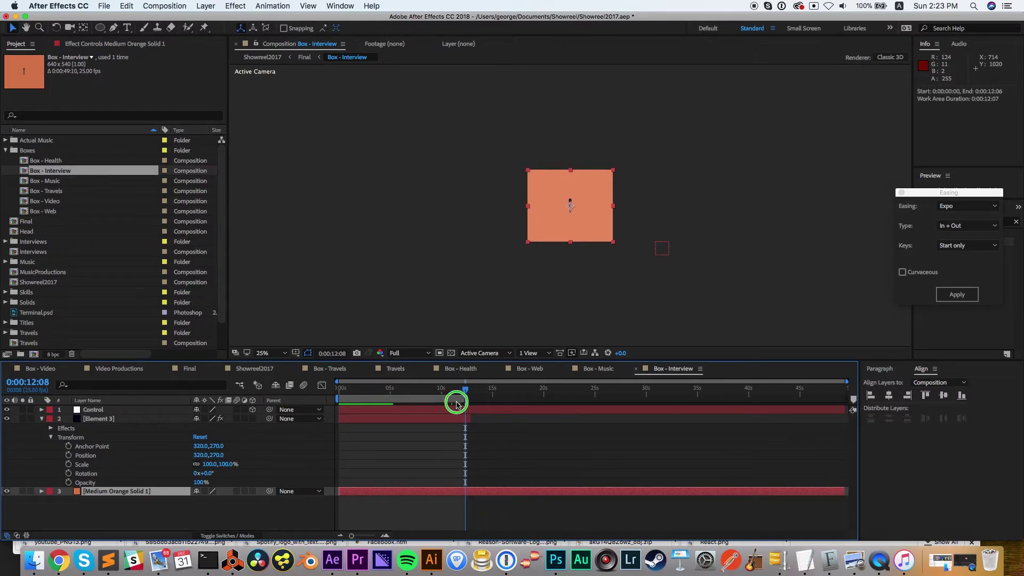
{"action": "right_click", "coordinate": [456, 404]}
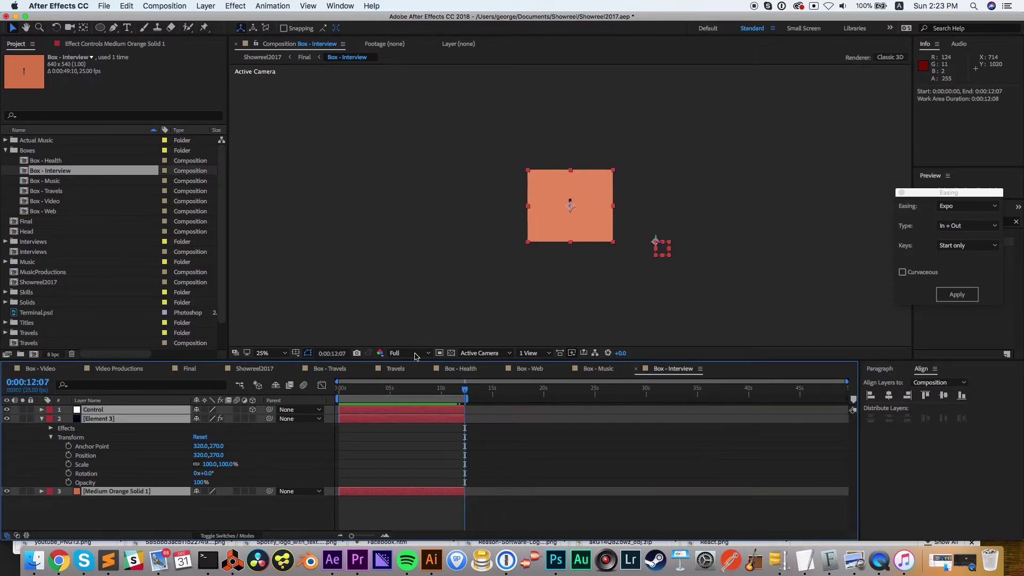
Step: Set the composition view to Third resolution and 50% magnification, and preview the microphone box
{"action": "left_click", "coordinate": [408, 354]}
{"action": "left_click", "coordinate": [408, 398]}
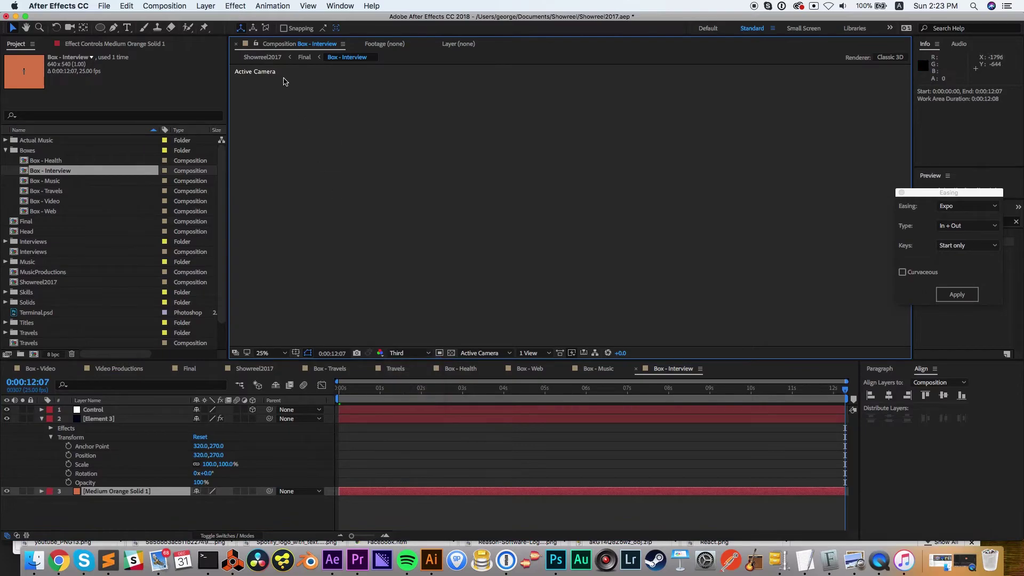
{"action": "left_click", "coordinate": [272, 355]}
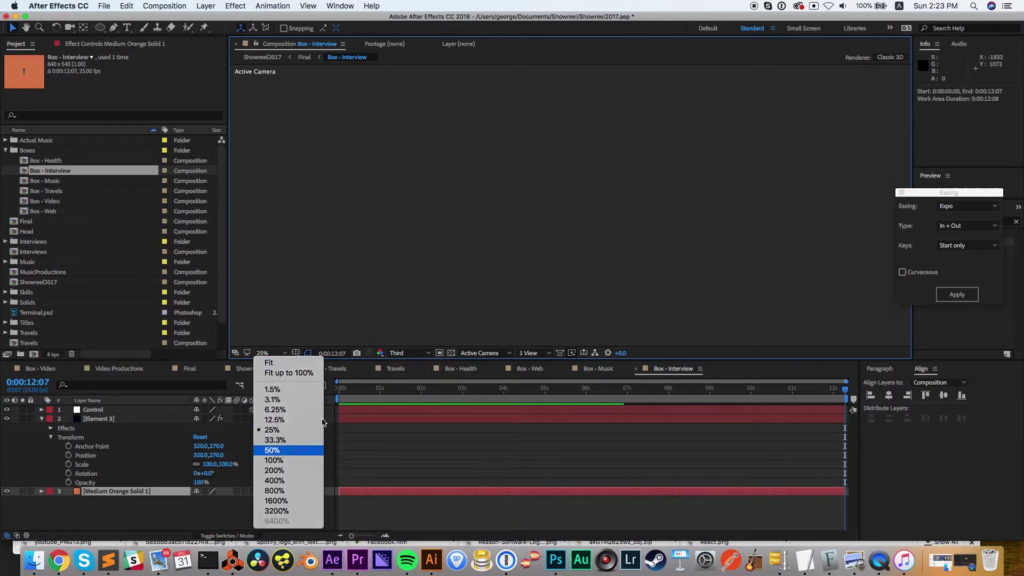
{"action": "key", "text": "Return"}
{"action": "left_click", "coordinate": [419, 396]}
{"action": "key", "text": "space"}
Step: Rename the Element 3 layer as Element
{"action": "left_click", "coordinate": [127, 419]}
{"action": "key", "text": "Return"}
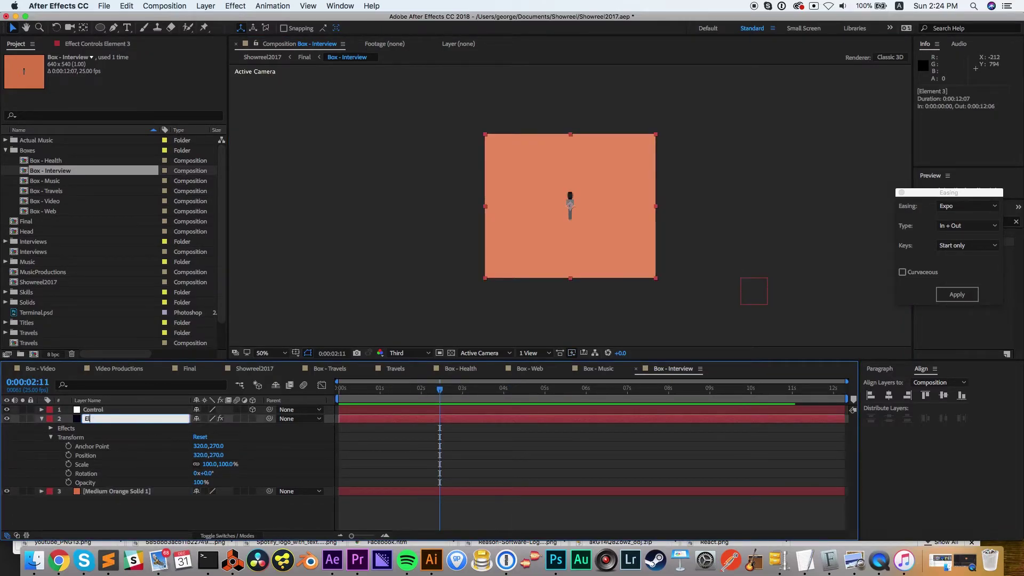
{"action": "type", "text": "Element"}
{"action": "key", "text": "Return"}
Step: Enlarge the microphone in its box by setting the Control layer's position to 960, 540, -544
{"action": "left_click", "coordinate": [129, 411]}
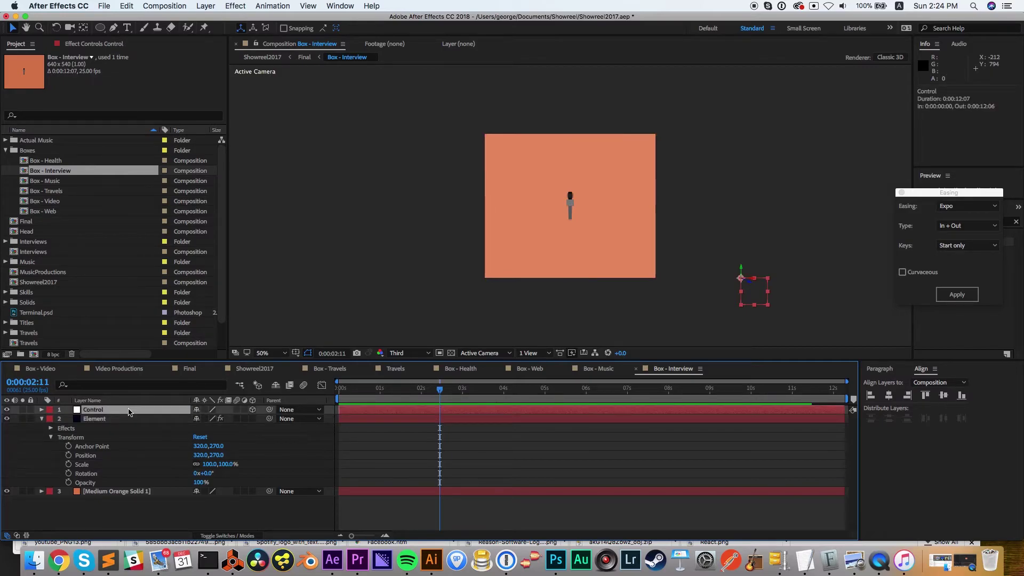
{"action": "key", "text": "p"}
{"action": "left_click_drag", "start_coordinate": [230, 424], "coordinate": [182, 421]}
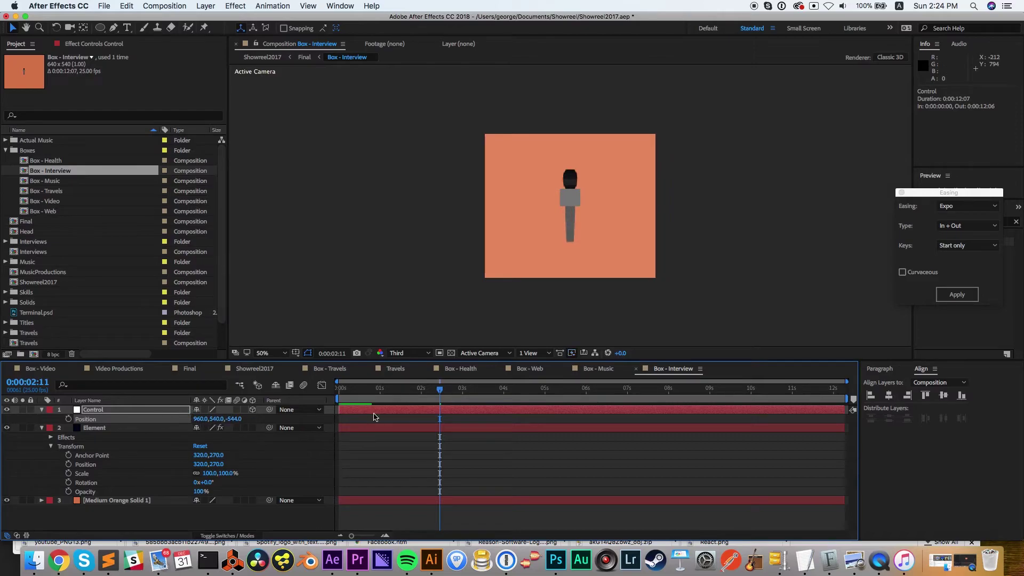
Step: Keyframe the microphone Control layer's Y Rotation from 0 at the start to 3 full revolutions at about 6 seconds, and preview the spin
{"action": "key", "text": "Home"}
{"action": "key", "text": "r"}
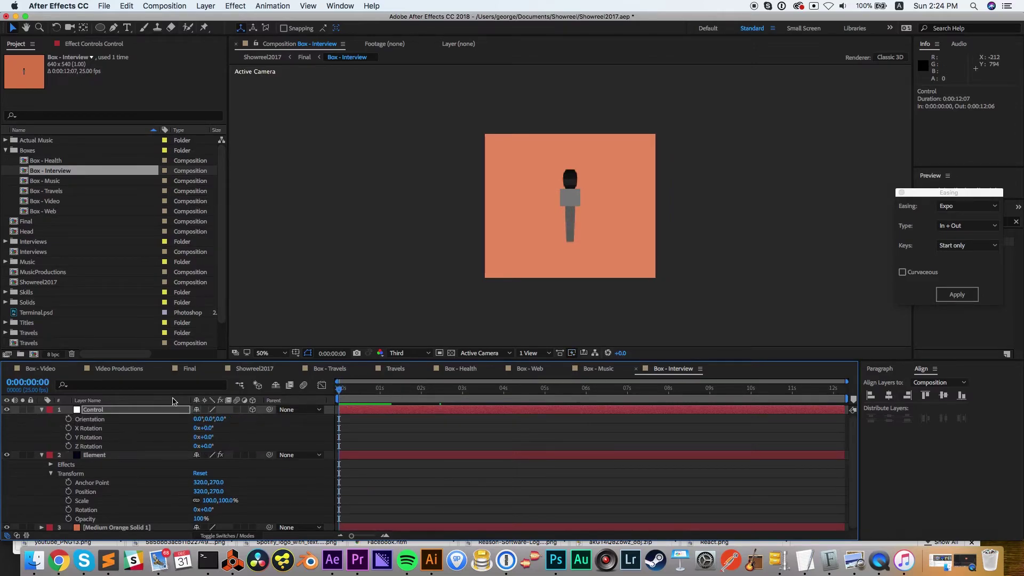
{"action": "left_click", "coordinate": [69, 437]}
{"action": "left_click_drag", "start_coordinate": [510, 394], "coordinate": [586, 393]}
{"action": "left_click", "coordinate": [199, 438]}
{"action": "left_click", "coordinate": [426, 390]}
{"action": "key", "text": "space"}
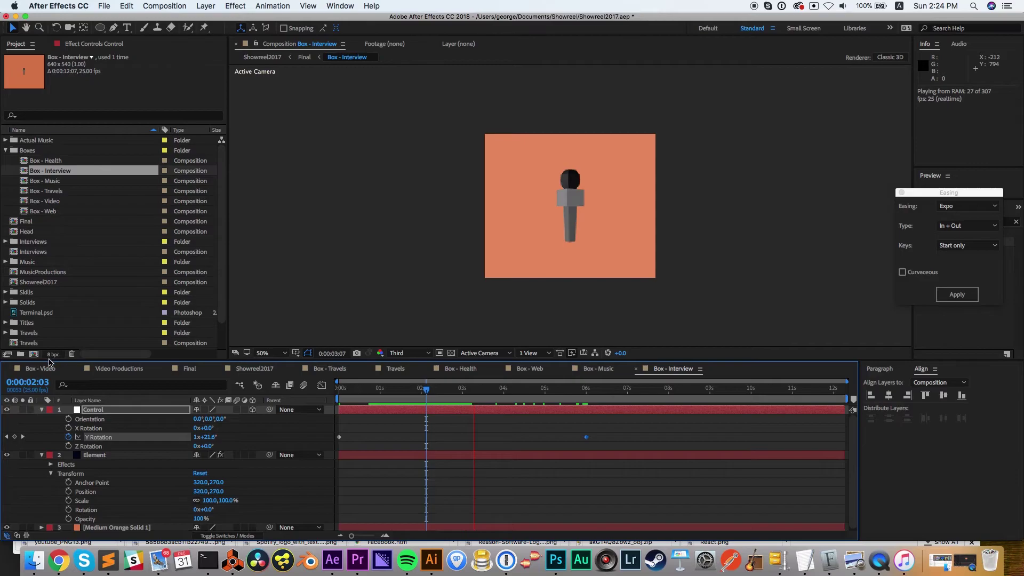
{"action": "key", "text": "space"}
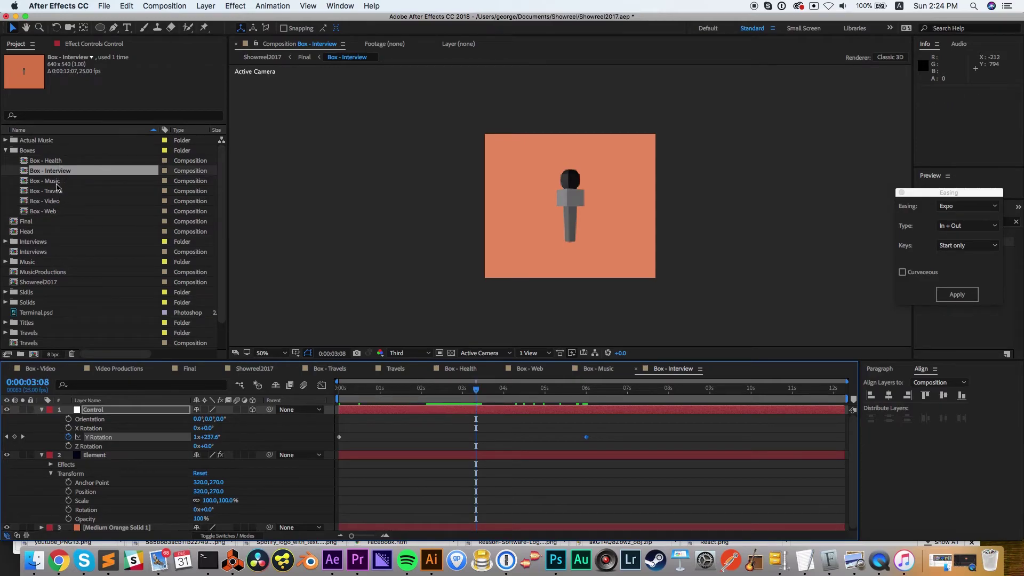
Step: Trim the Box - Video composition to a work area of 0:00:11:09 and extend its Element layer to the composition's end
{"action": "double_click", "coordinate": [55, 205]}
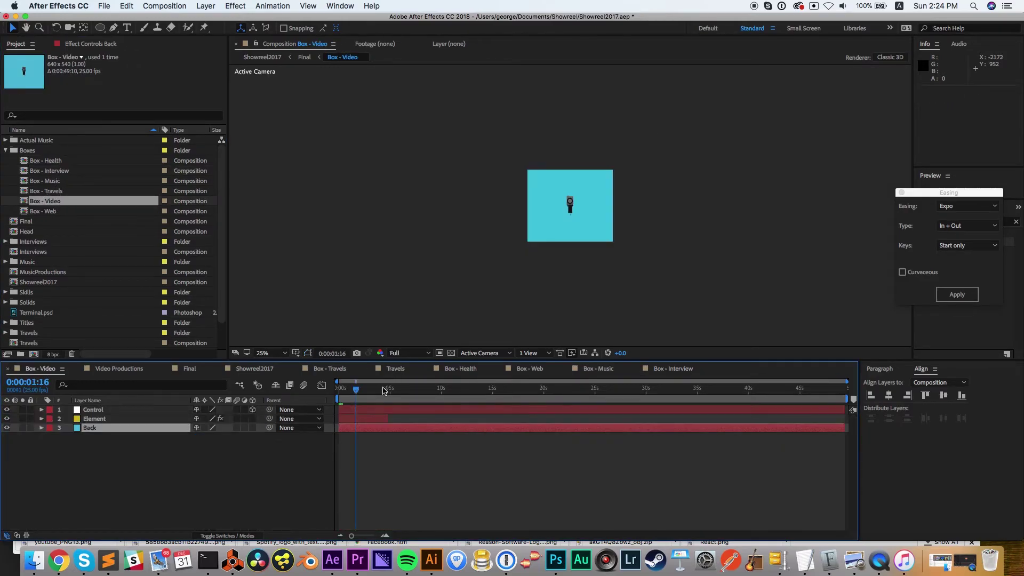
{"action": "left_click_drag", "start_coordinate": [387, 393], "coordinate": [467, 395]}
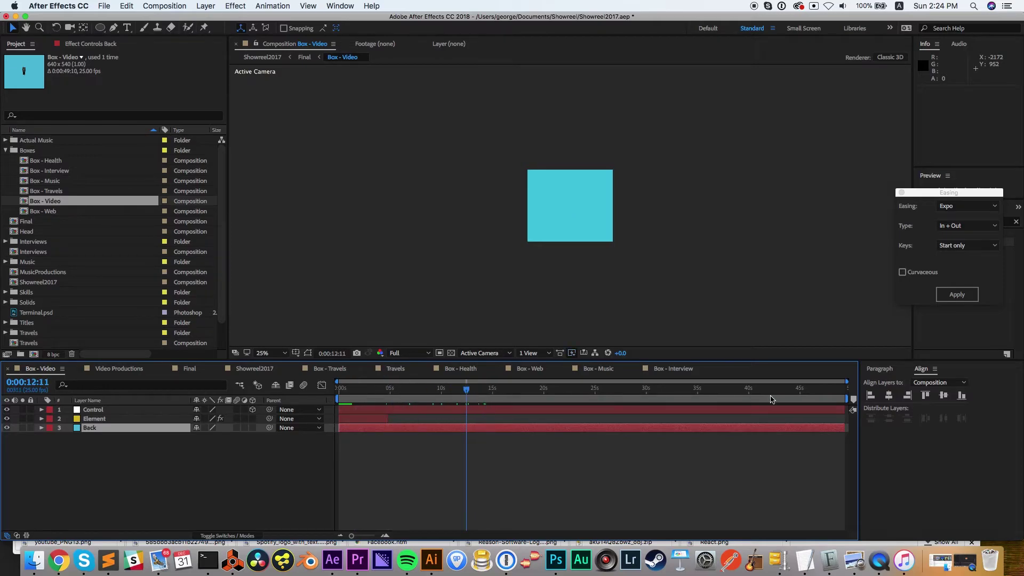
{"action": "left_click_drag", "start_coordinate": [849, 399], "coordinate": [457, 403]}
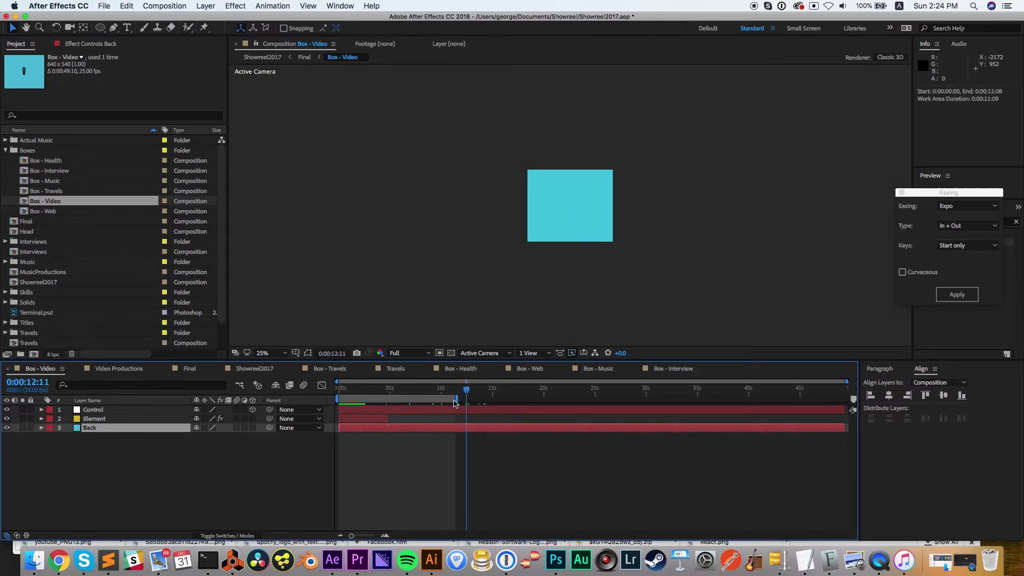
{"action": "right_click", "coordinate": [446, 400]}
{"action": "left_click", "coordinate": [460, 427]}
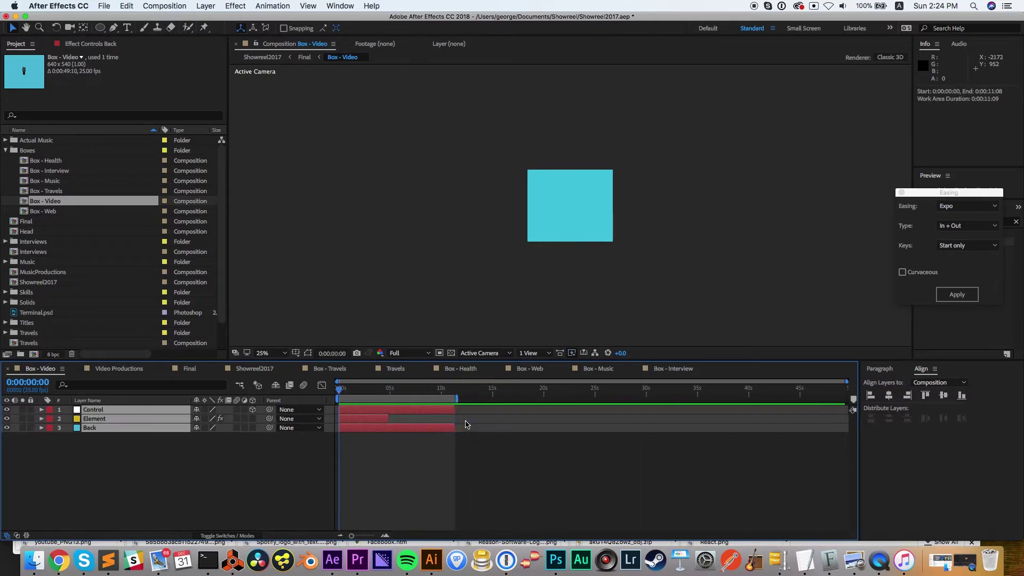
{"action": "left_click_drag", "start_coordinate": [557, 419], "coordinate": [850, 419]}
{"action": "key", "text": "Home"}
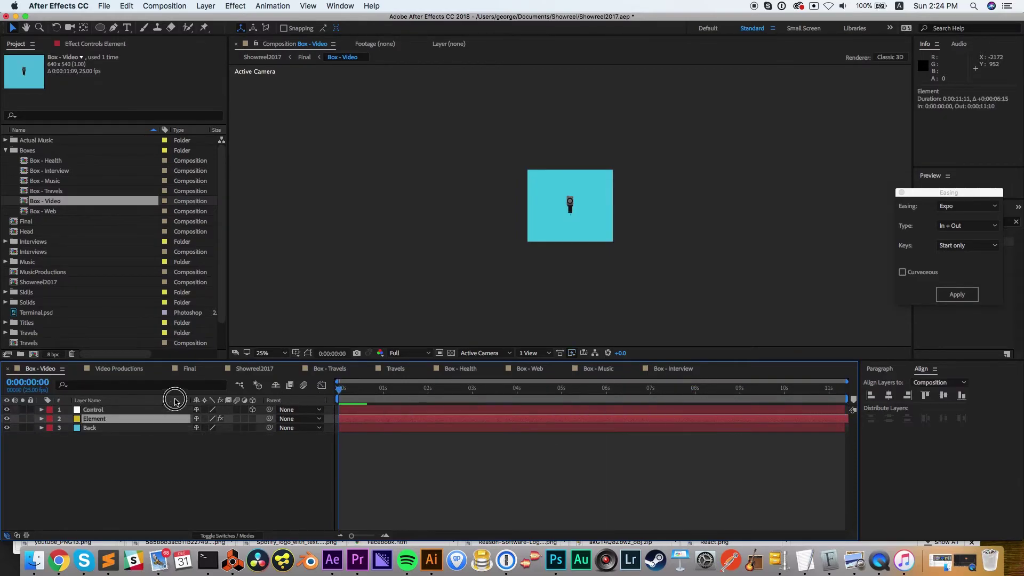
Step: Try to enlarge the video camera by bringing its Control layer forward along Z
{"action": "left_click", "coordinate": [123, 412]}
{"action": "key", "text": "p"}
{"action": "left_click_drag", "start_coordinate": [232, 425], "coordinate": [50, 418]}
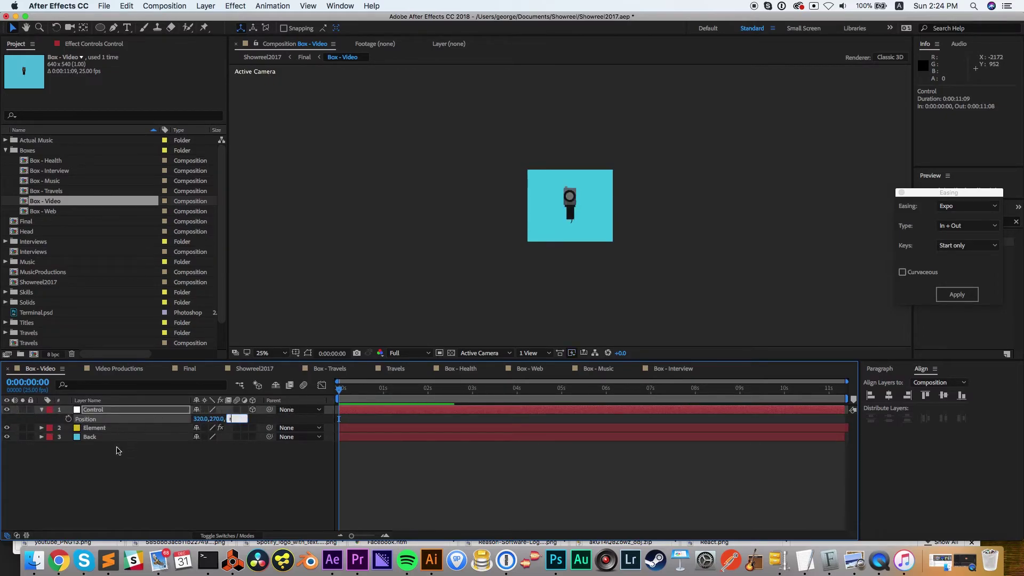
{"action": "key", "text": "Return"}
Step: Keyframe the video camera Control layer's Y Rotation from 0 at the start to 3 full revolutions at 0:00:06:00, and preview the spin
{"action": "key", "text": "r"}
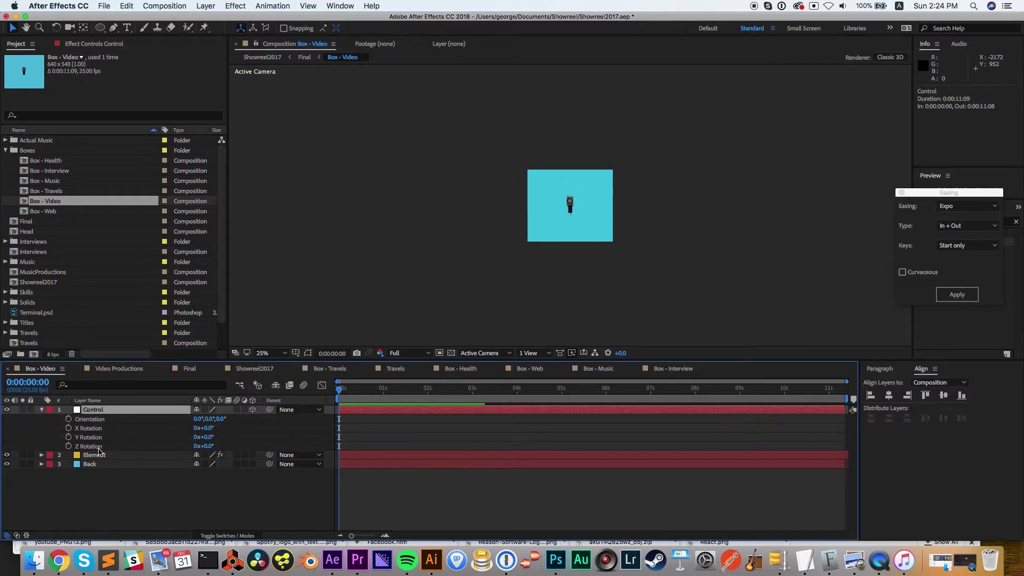
{"action": "left_click", "coordinate": [69, 438]}
{"action": "left_click_drag", "start_coordinate": [453, 398], "coordinate": [607, 394]}
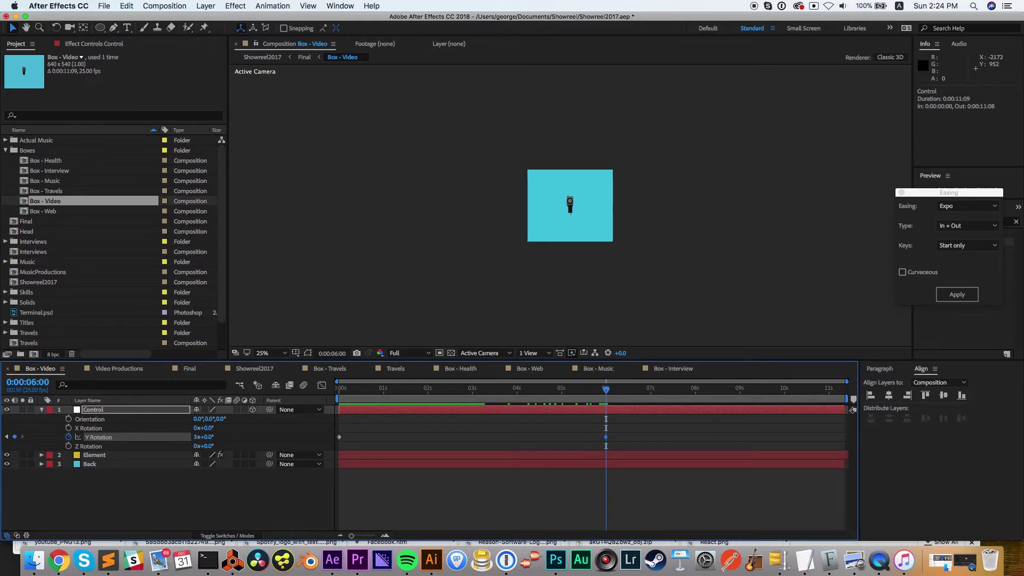
{"action": "left_click", "coordinate": [384, 391]}
{"action": "key", "text": "space"}
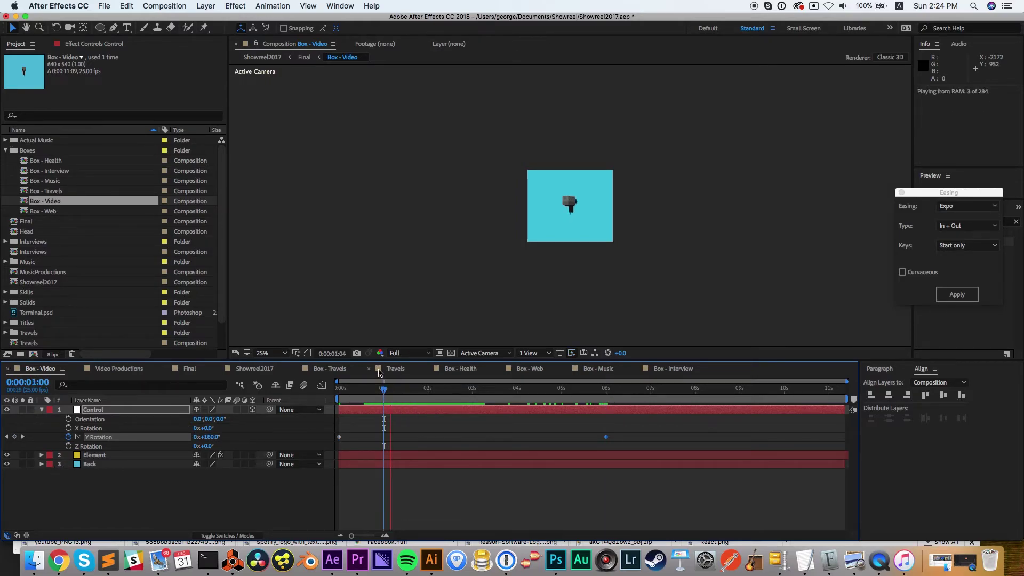
{"action": "key", "text": "space"}
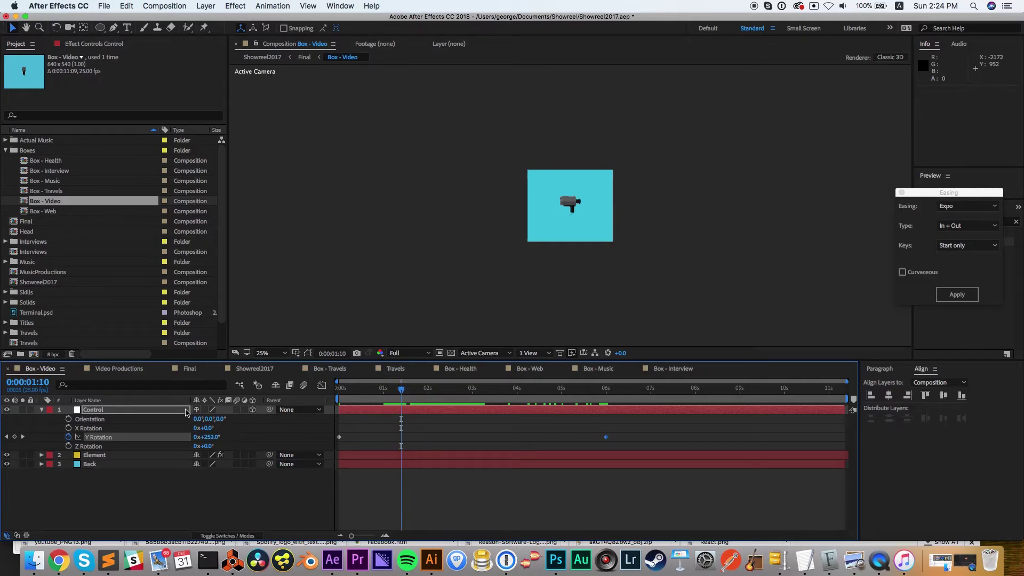
Step: Enlarge the video camera by setting its Control layer's position to 320, 270, -408, and preview the result
{"action": "key", "text": "p"}
{"action": "left_click_drag", "start_coordinate": [232, 423], "coordinate": [51, 424]}
{"action": "left_click_drag", "start_coordinate": [231, 422], "coordinate": [208, 427]}
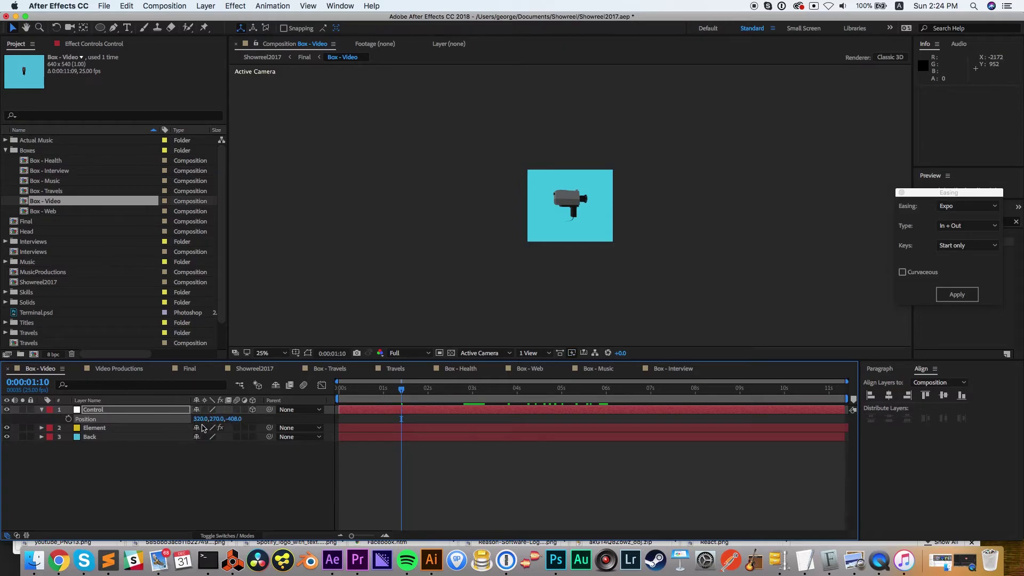
{"action": "key", "text": "space"}
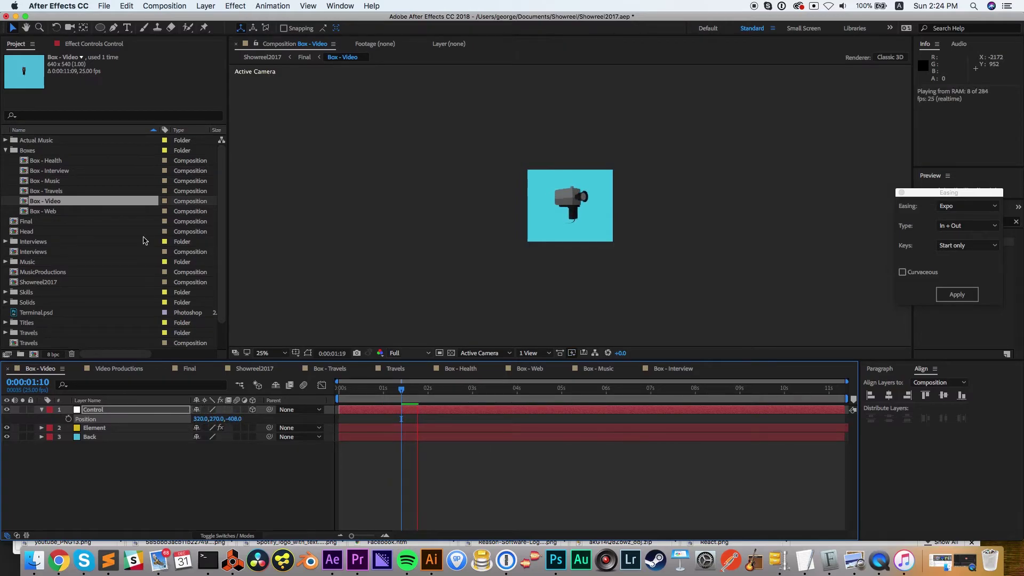
Step: Open the Box - Travels composition and recolour its Back solid to a brighter red
{"action": "double_click", "coordinate": [49, 192]}
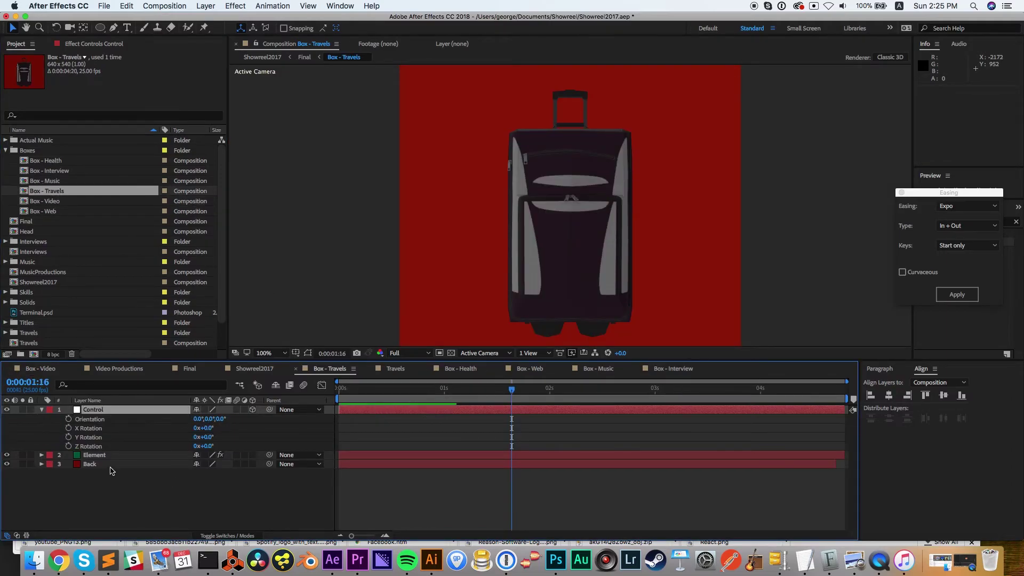
{"action": "left_click", "coordinate": [109, 464]}
{"action": "left_click", "coordinate": [206, 5]}
{"action": "left_click", "coordinate": [248, 46]}
{"action": "left_click", "coordinate": [434, 274]}
{"action": "left_click", "coordinate": [144, 131]}
{"action": "left_click", "coordinate": [130, 123]}
{"action": "left_click_drag", "start_coordinate": [129, 124], "coordinate": [145, 96]}
{"action": "left_click", "coordinate": [243, 83]}
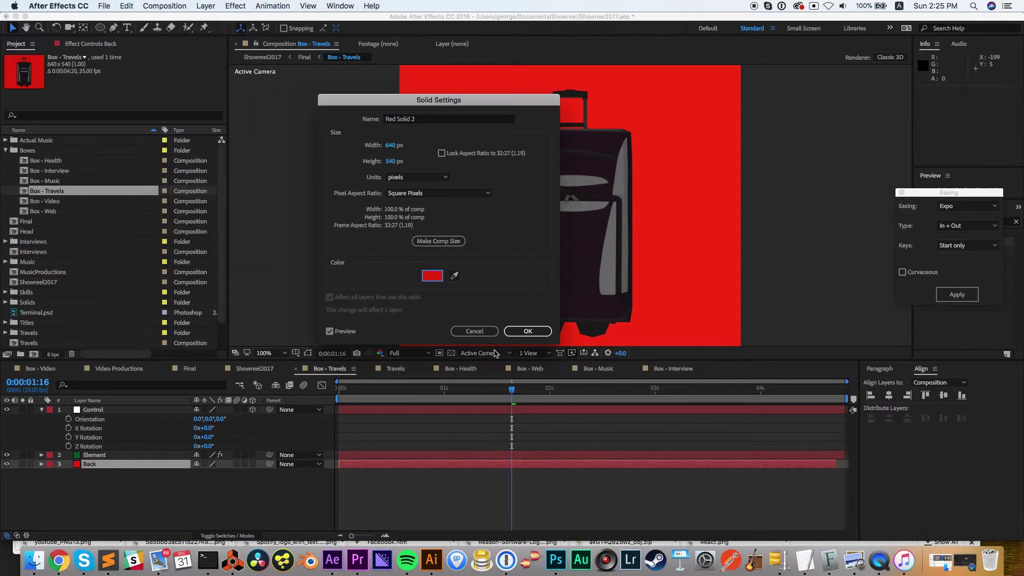
{"action": "left_click", "coordinate": [528, 331]}
Step: Brighten the suitcase by raising the environment texture's gamma to about 1.63 in the Element layer's scene setup
{"action": "left_click", "coordinate": [273, 394]}
{"action": "left_click", "coordinate": [341, 394]}
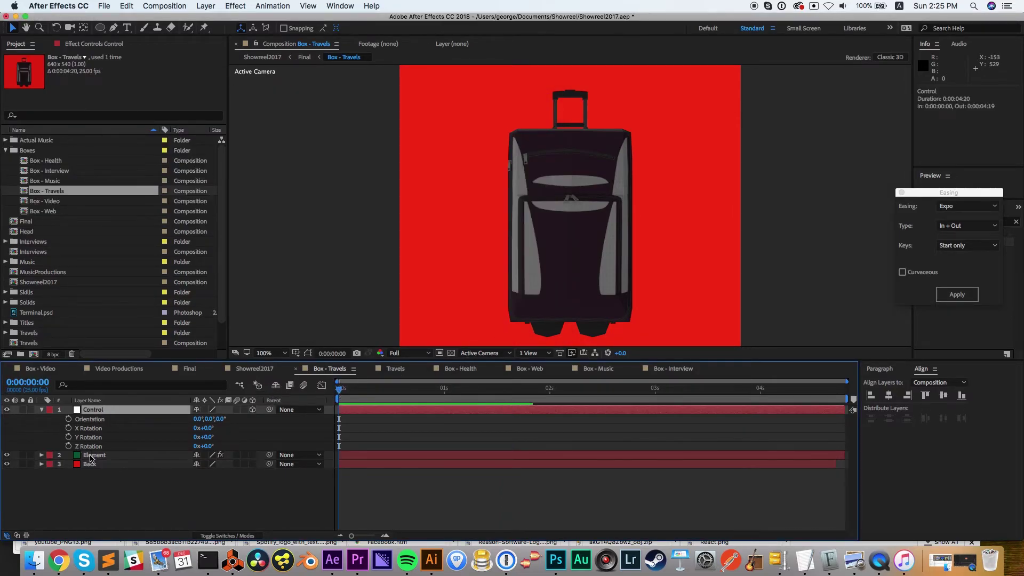
{"action": "left_click", "coordinate": [93, 457]}
{"action": "left_click", "coordinate": [80, 44]}
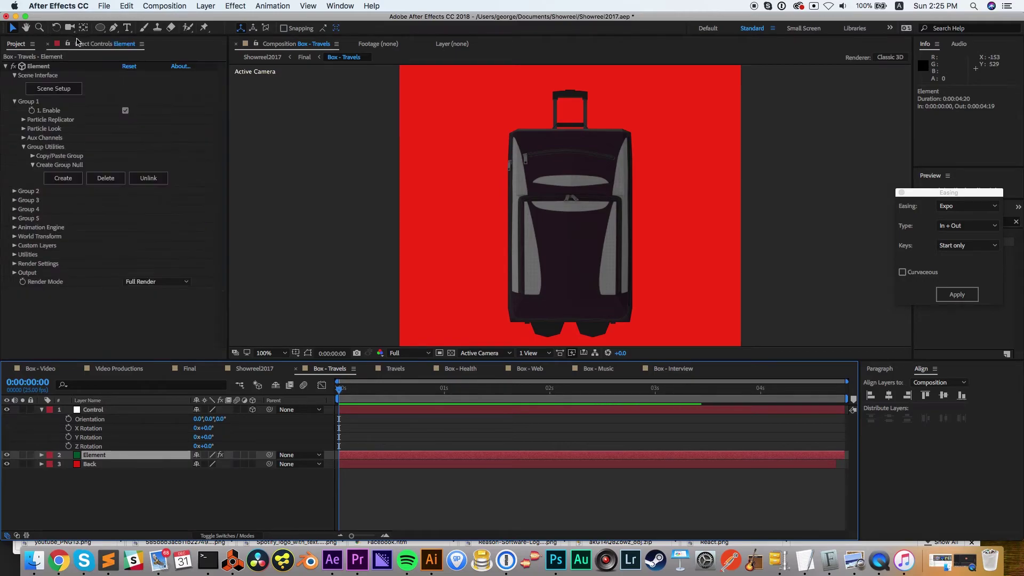
{"action": "left_click", "coordinate": [54, 89]}
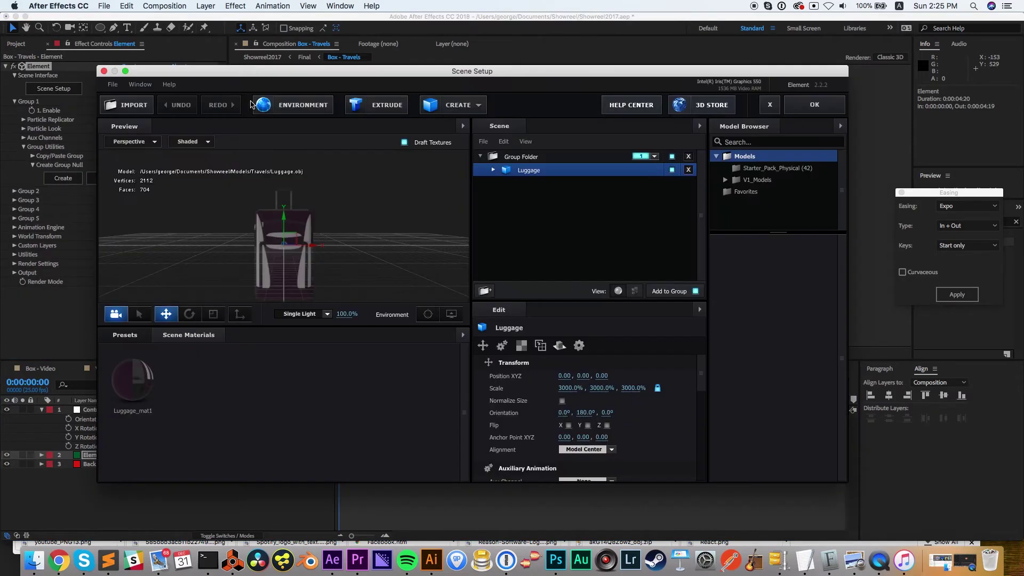
{"action": "left_click", "coordinate": [293, 105]}
{"action": "left_click", "coordinate": [415, 125]}
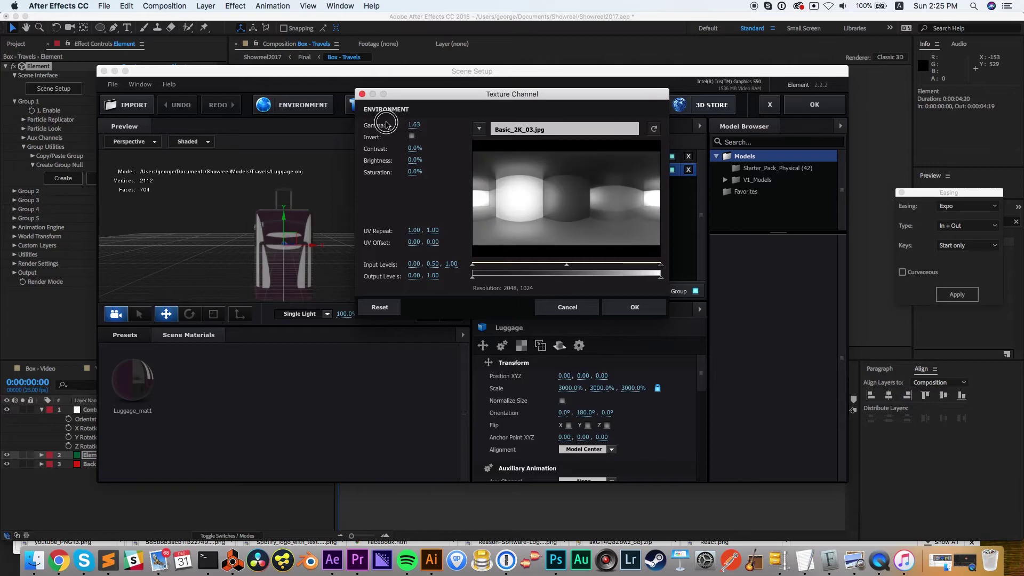
{"action": "left_click", "coordinate": [632, 305]}
{"action": "left_click", "coordinate": [809, 103]}
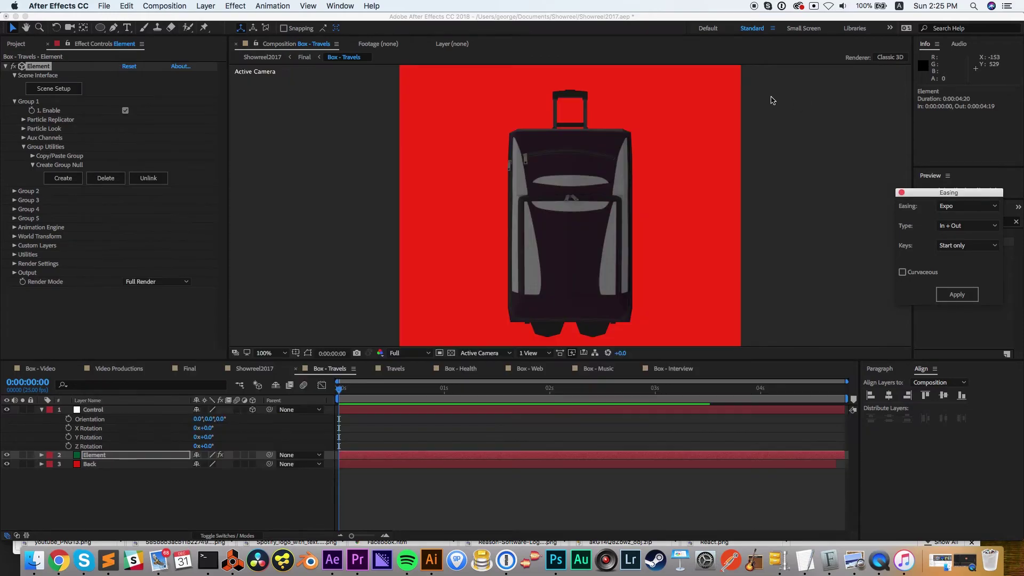
{"action": "left_click", "coordinate": [730, 425]}
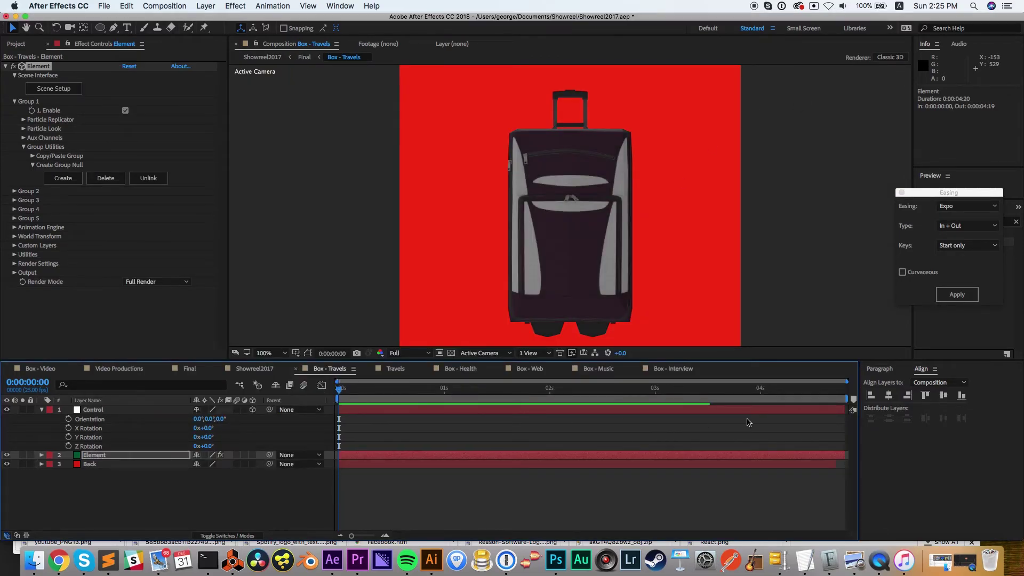
Step: Keyframe the suitcase Control layer's Y Rotation from 0 at the start to 3 full revolutions at about 0:00:04:18, and preview the spin
{"action": "left_click", "coordinate": [102, 417]}
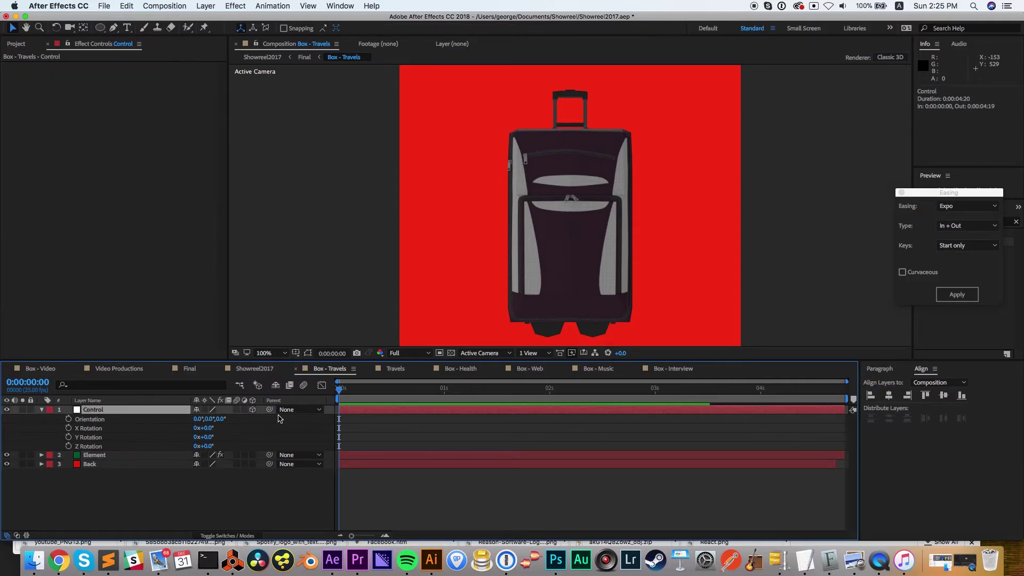
{"action": "left_click", "coordinate": [68, 437]}
{"action": "left_click_drag", "start_coordinate": [773, 408], "coordinate": [821, 407]}
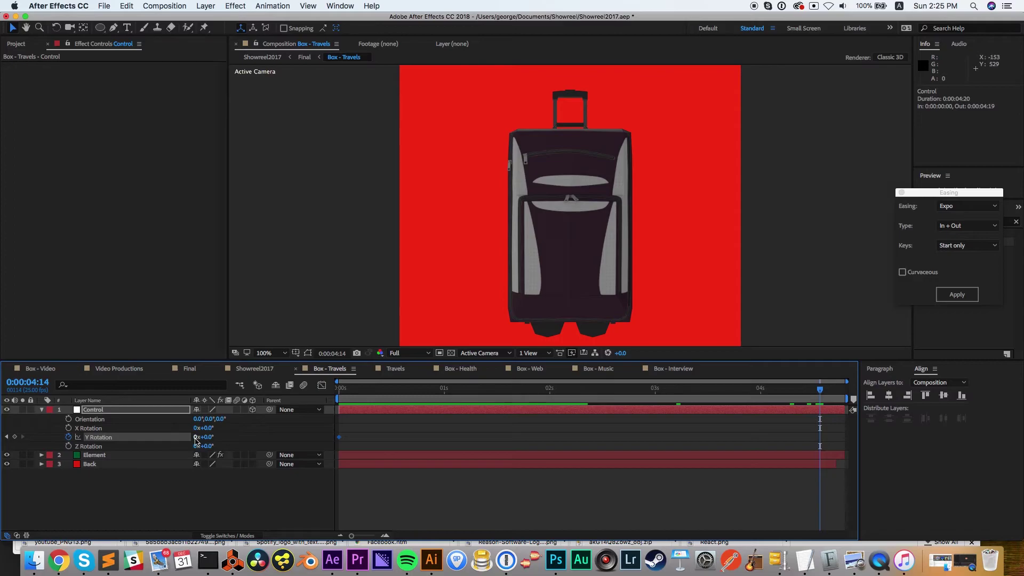
{"action": "left_click_drag", "start_coordinate": [820, 437], "coordinate": [836, 437]}
{"action": "left_click_drag", "start_coordinate": [820, 390], "coordinate": [358, 395]}
{"action": "key", "text": "space"}
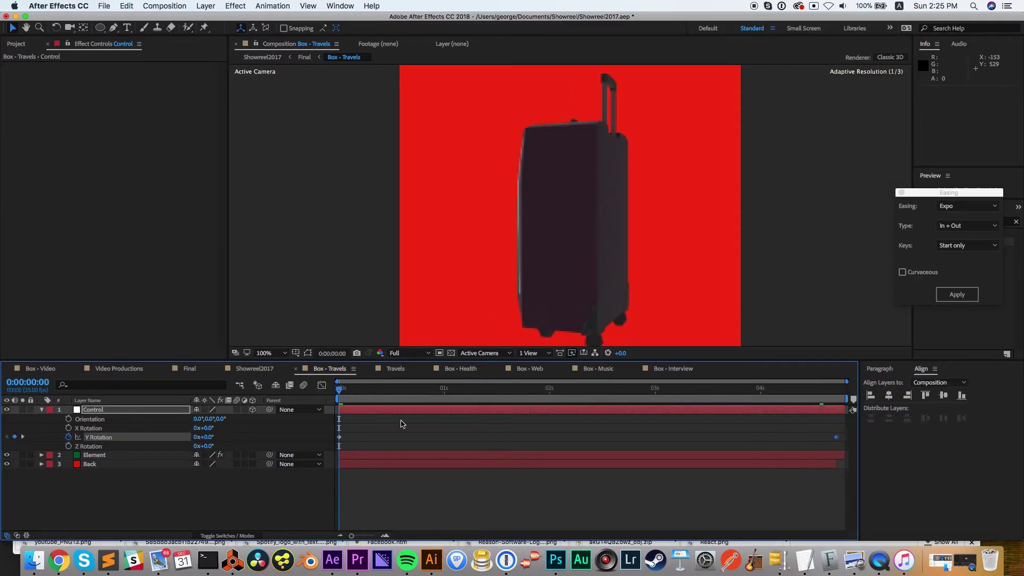
{"action": "key", "text": "space"}
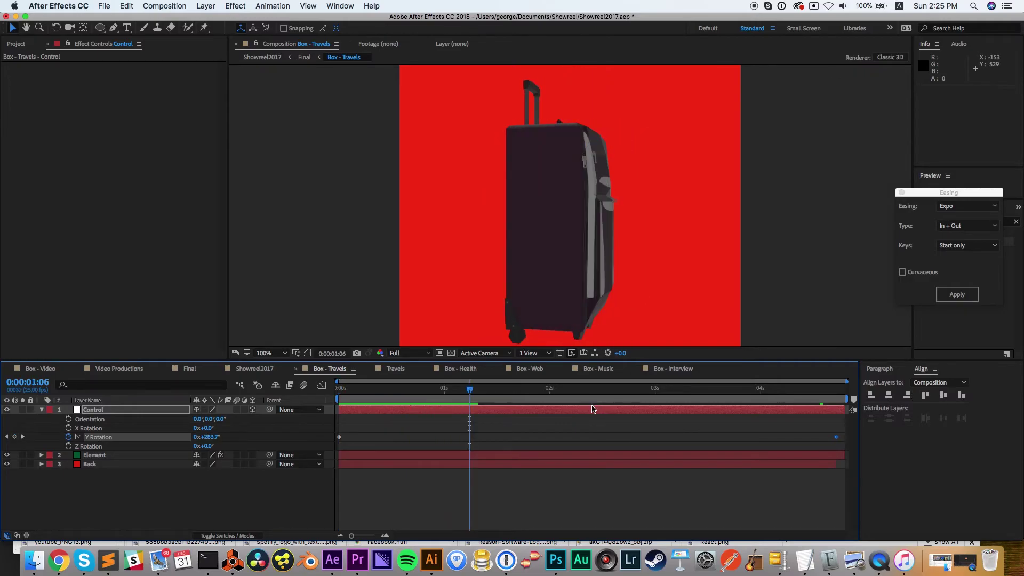
Step: Set the Box - Travels composition's duration to 0:00:07:00 in its composition settings
{"action": "left_click", "coordinate": [164, 6]}
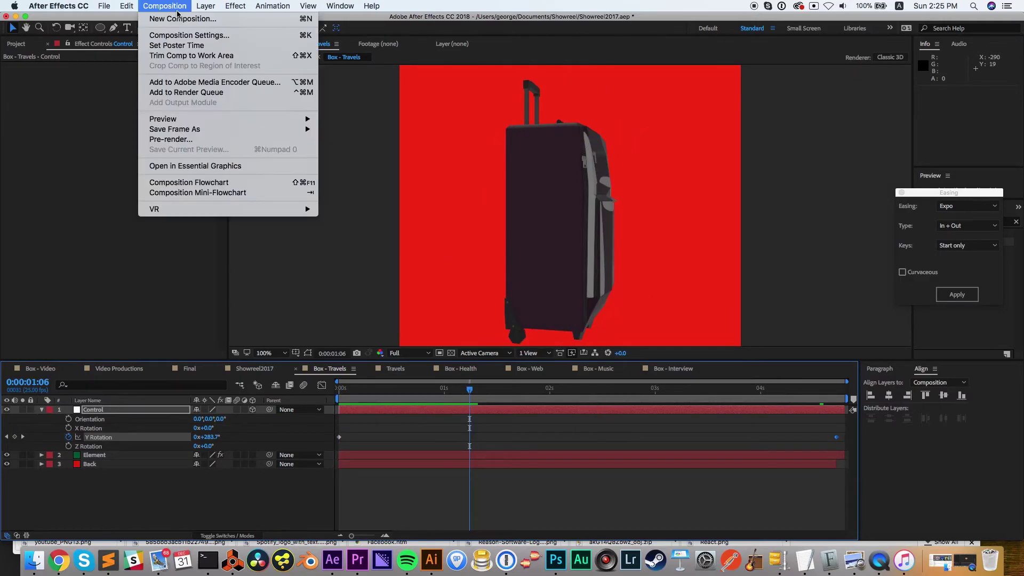
{"action": "left_click", "coordinate": [179, 38]}
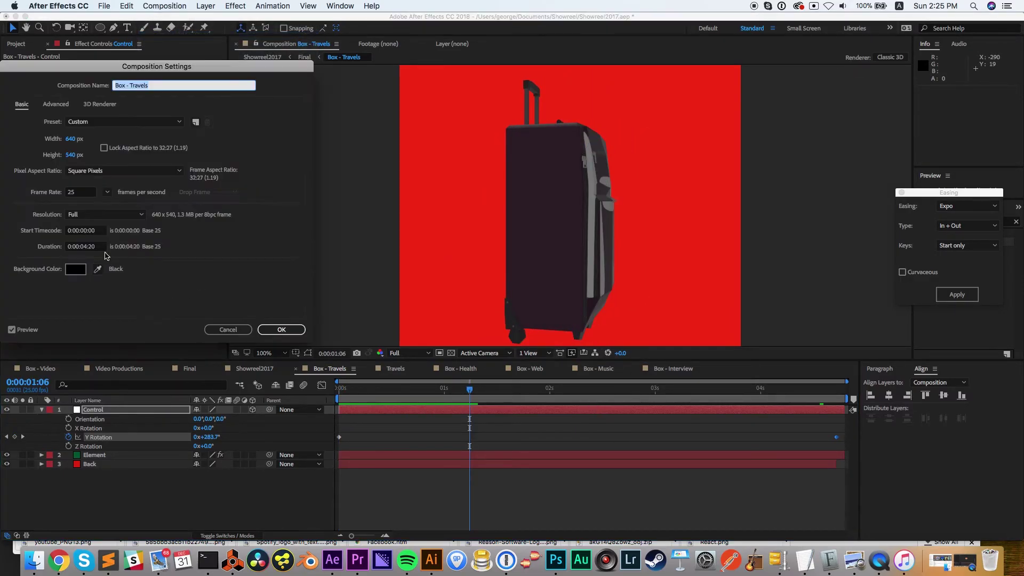
{"action": "left_click", "coordinate": [87, 251]}
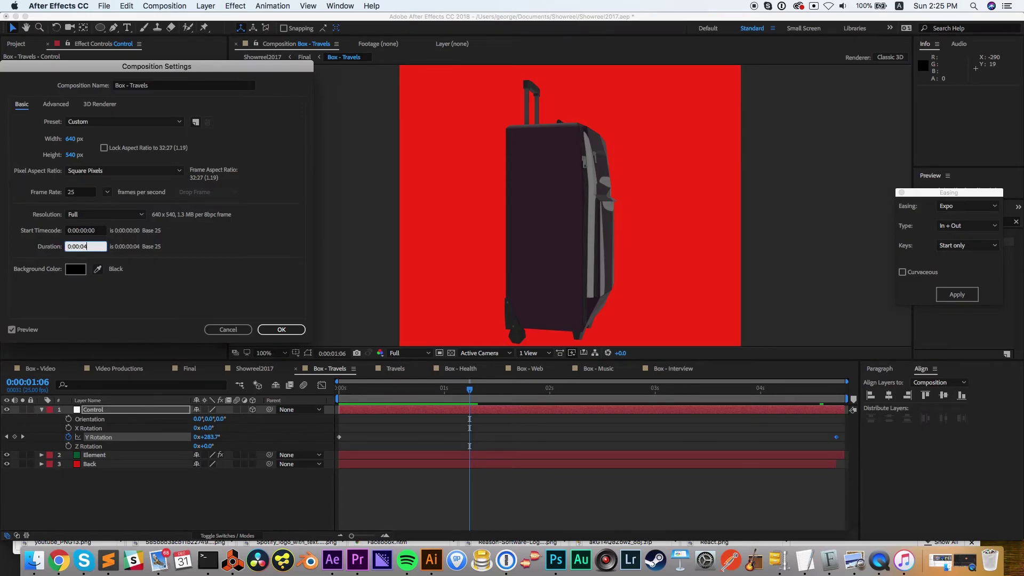
{"action": "key", "text": "Return"}
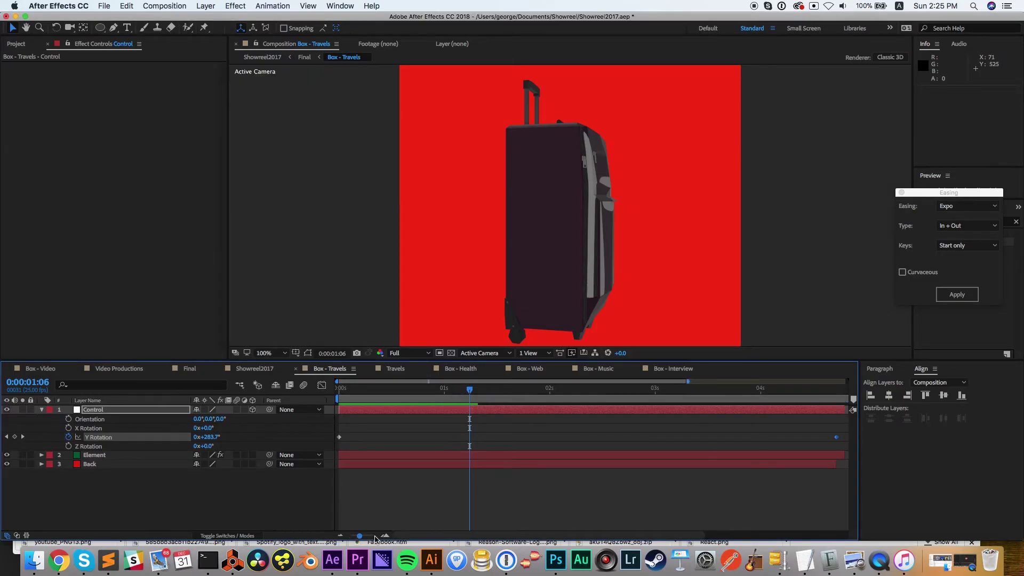
{"action": "left_click_drag", "start_coordinate": [359, 537], "coordinate": [354, 538]}
{"action": "scroll", "coordinate": [811, 410], "scroll_direction": "right", "scroll_amount": 3}
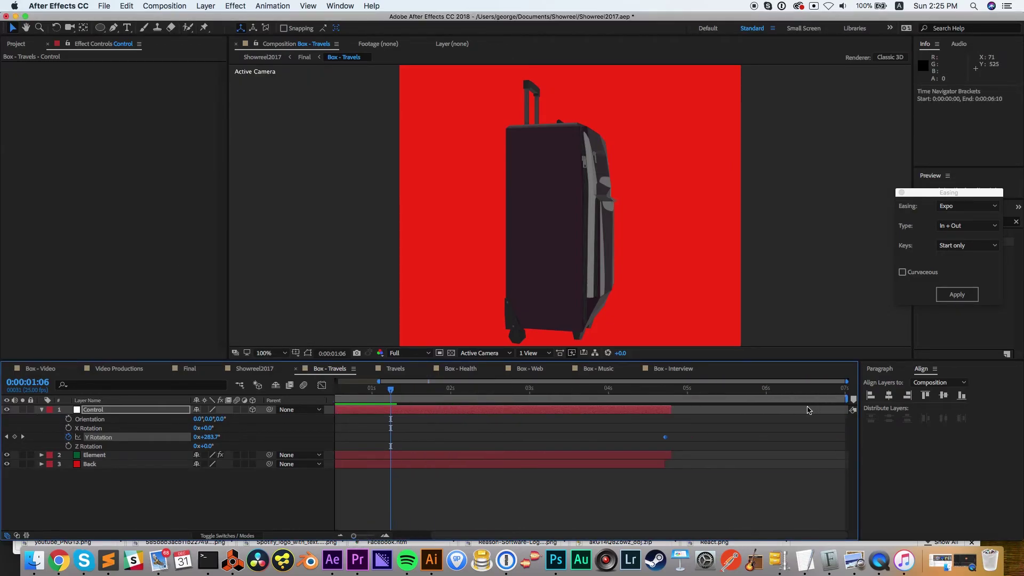
Step: Extend all Box - Travels layers to the composition's end and move the Control layer's last Y Rotation keyframe to 0:00:06:00
{"action": "key", "text": "super+a"}
{"action": "left_click_drag", "start_coordinate": [673, 411], "coordinate": [800, 399]}
{"action": "key", "text": "super+shift+a"}
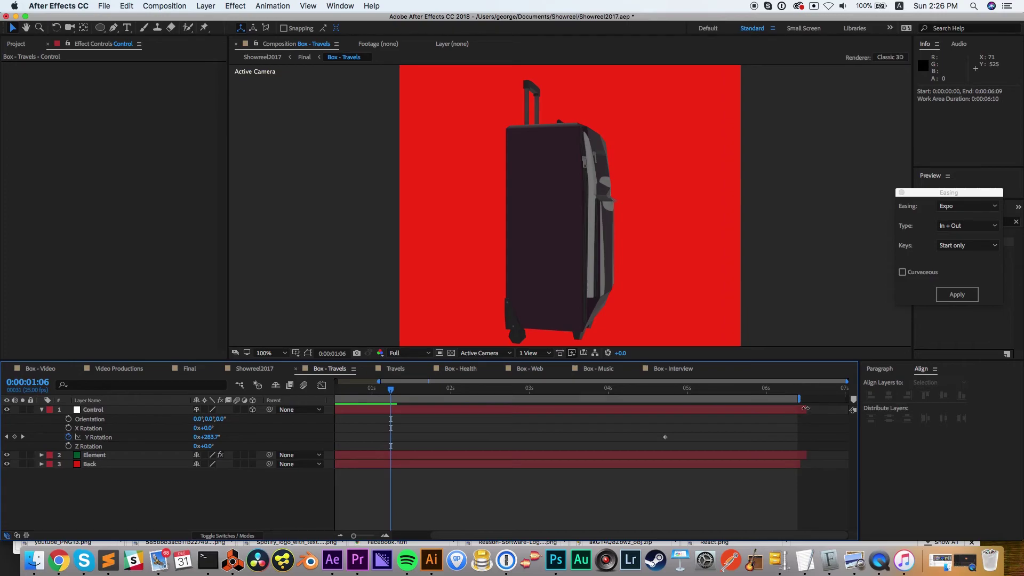
{"action": "key", "text": "super+a"}
{"action": "left_click_drag", "start_coordinate": [807, 454], "coordinate": [825, 482]}
{"action": "left_click", "coordinate": [824, 480]}
{"action": "left_click", "coordinate": [841, 465]}
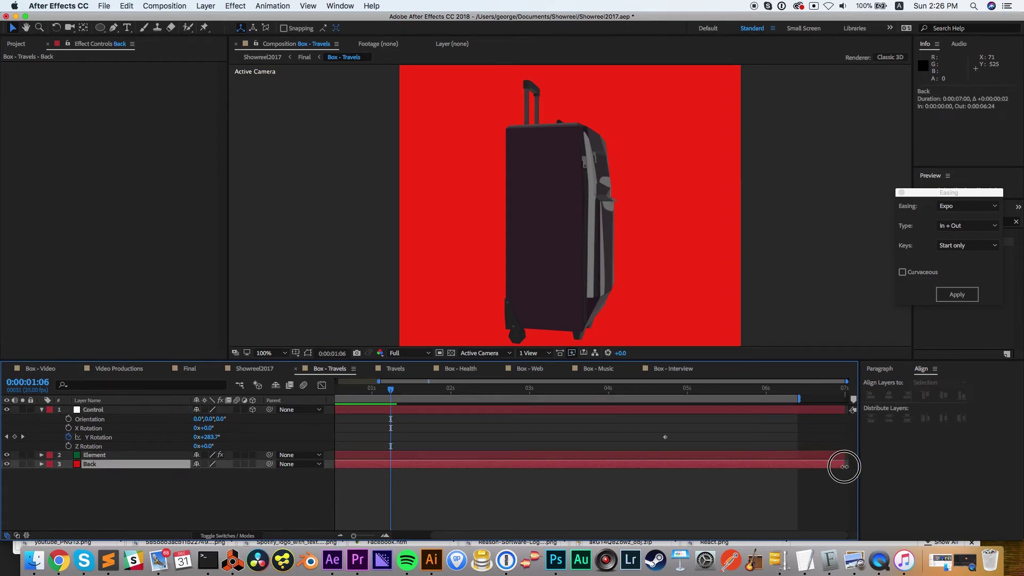
{"action": "left_click", "coordinate": [767, 400]}
{"action": "left_click_drag", "start_coordinate": [666, 437], "coordinate": [767, 439]}
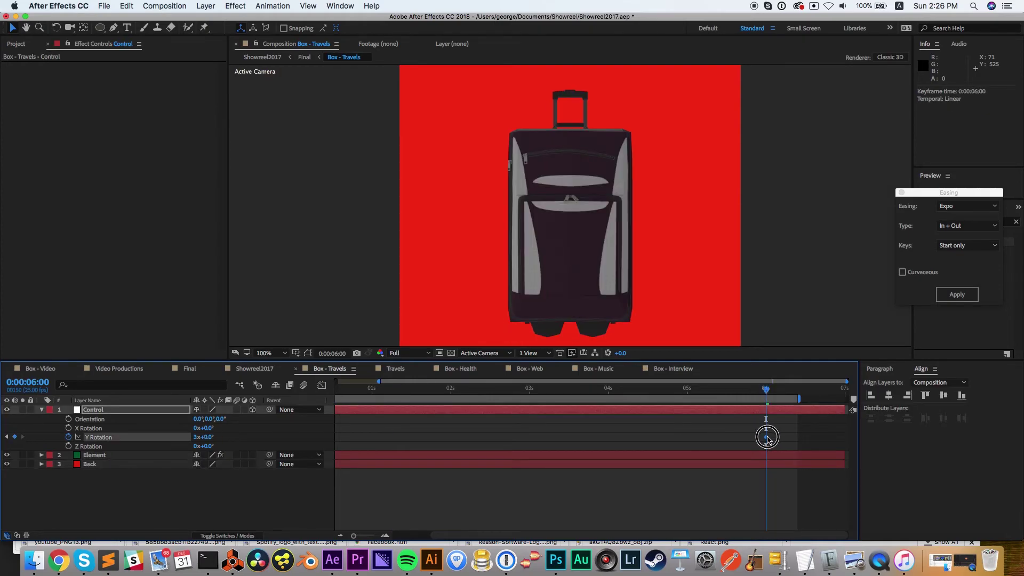
Step: Open the Box - Health composition from the project's Boxes folder and bring its Control layer into view
{"action": "left_click", "coordinate": [40, 368]}
{"action": "left_click", "coordinate": [190, 368]}
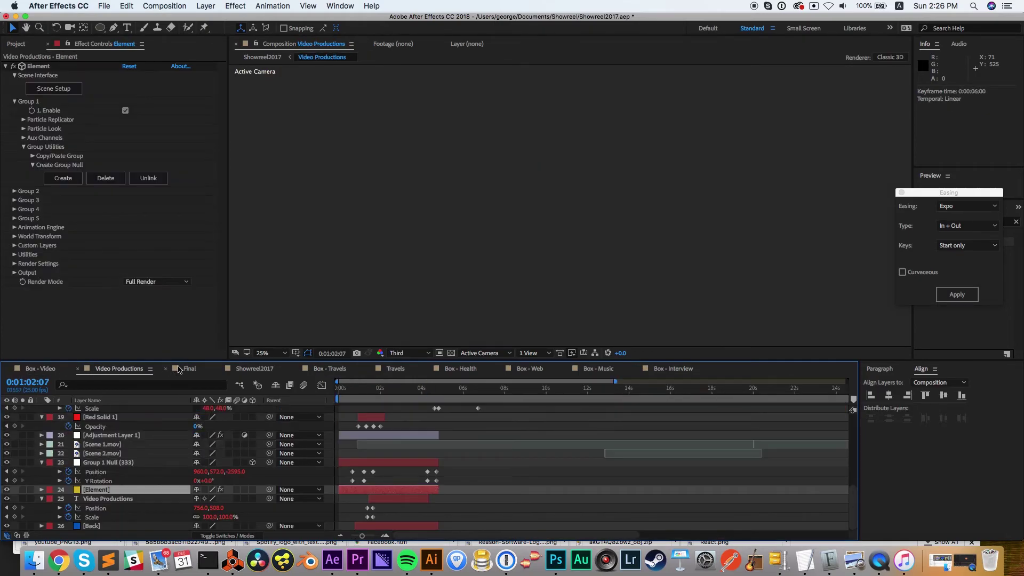
{"action": "left_click", "coordinate": [40, 368]}
{"action": "left_click", "coordinate": [18, 49]}
{"action": "double_click", "coordinate": [53, 160]}
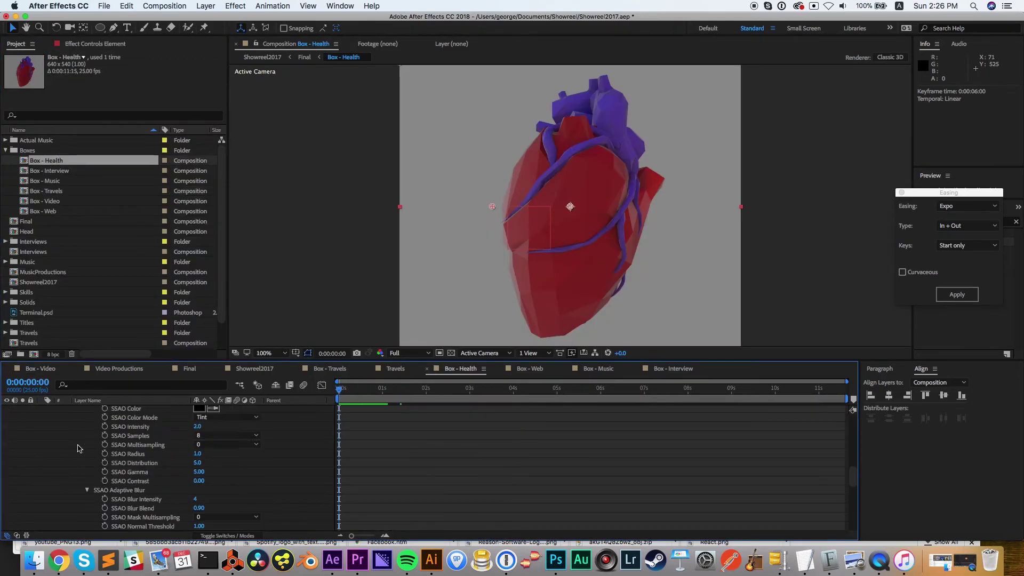
{"action": "scroll", "coordinate": [40, 438], "scroll_direction": "up", "scroll_amount": 10}
Step: Keyframe the heart Control layer's Y Rotation from 0 at the start to 3 full revolutions at 0:00:06:00
{"action": "left_click", "coordinate": [42, 510]}
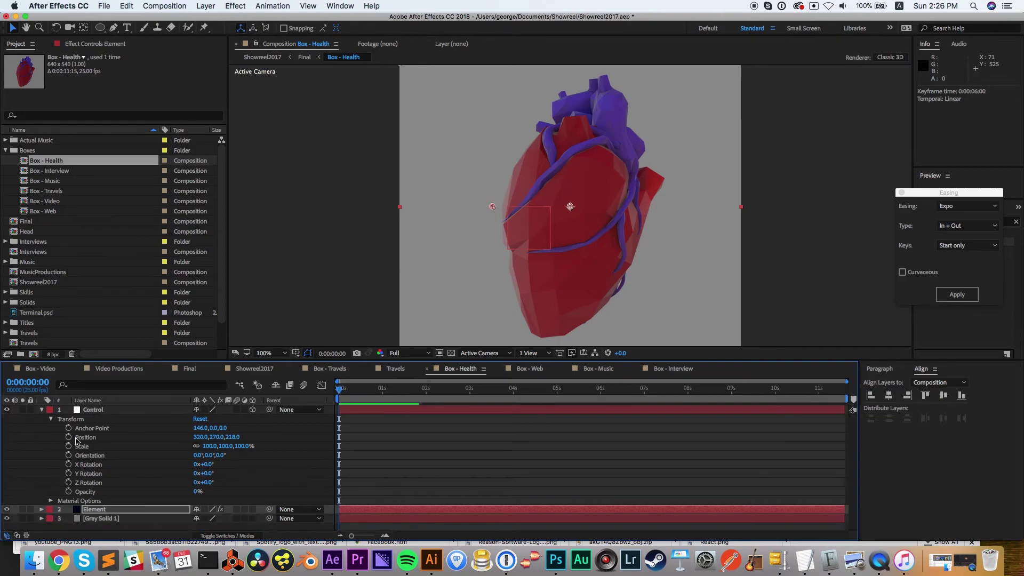
{"action": "left_click", "coordinate": [88, 410]}
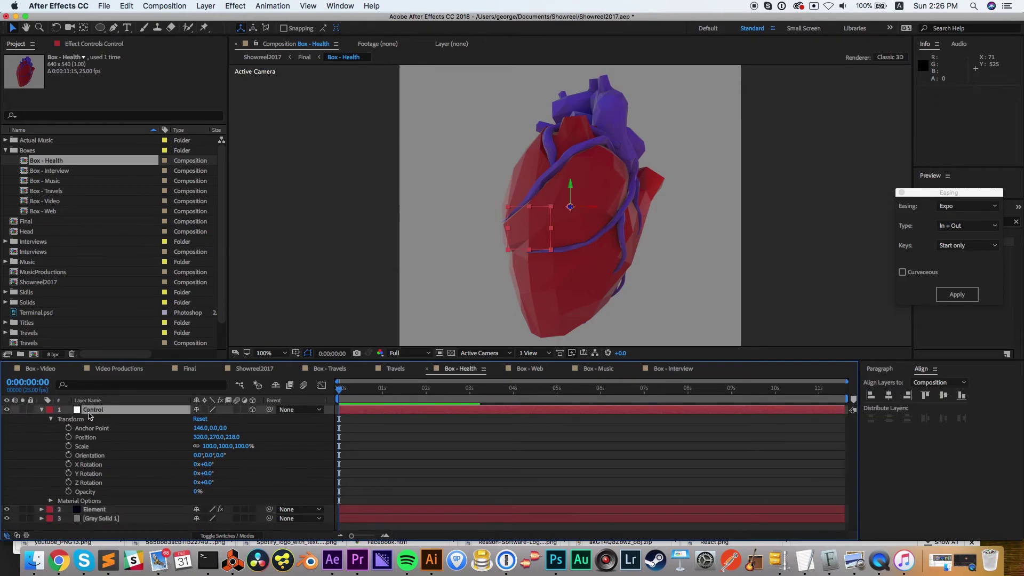
{"action": "left_click", "coordinate": [68, 473]}
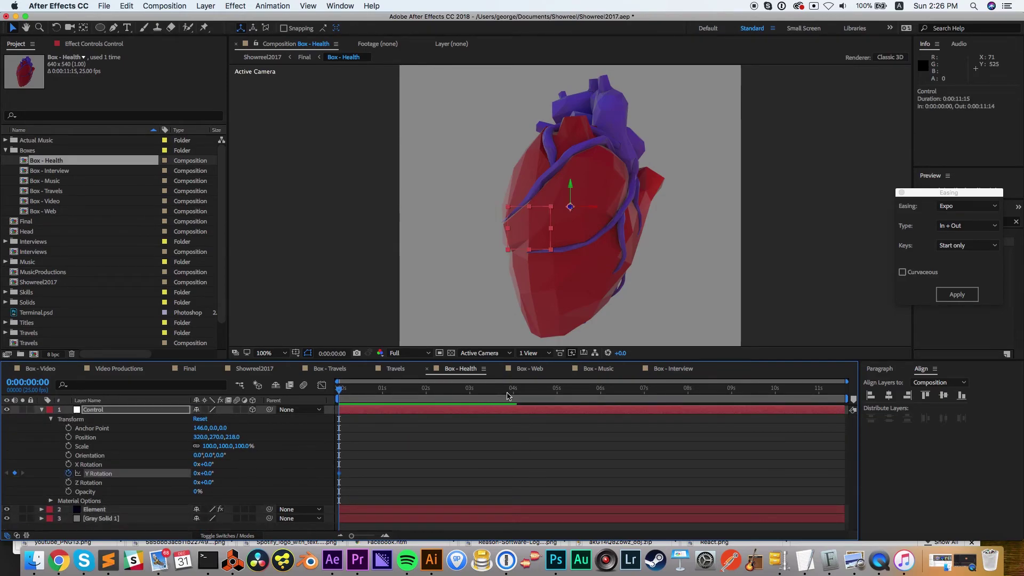
{"action": "left_click", "coordinate": [599, 393]}
{"action": "left_click", "coordinate": [200, 477]}
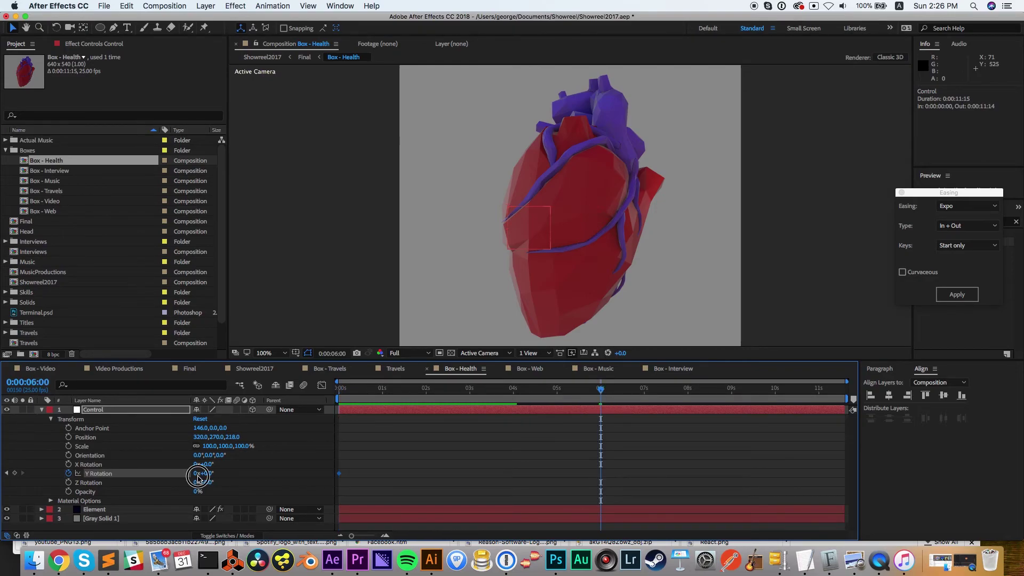
{"action": "key", "text": "Return"}
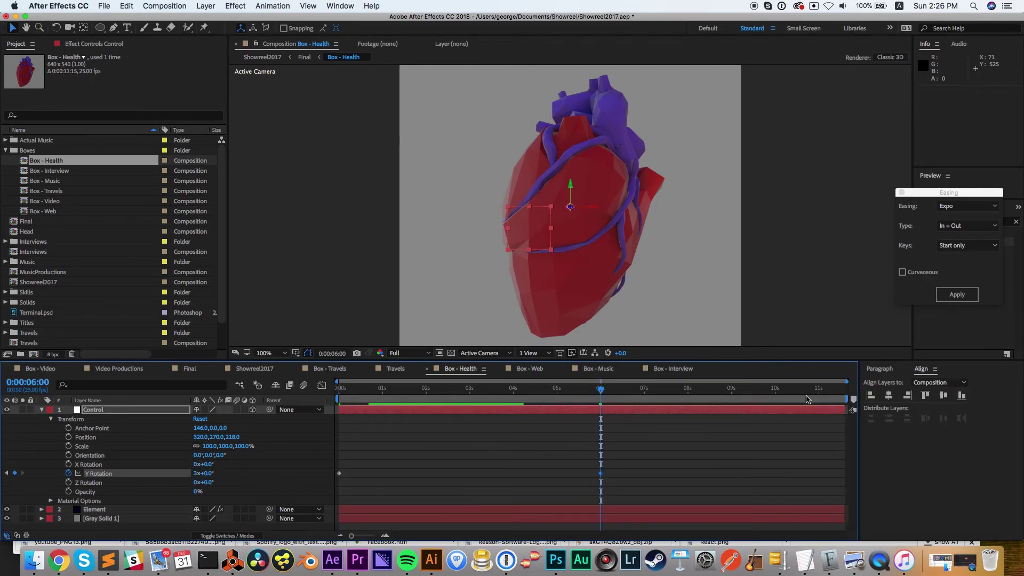
Step: End the Box - Health work area at 0:00:07:06 and trim the composition to it
{"action": "left_click_drag", "start_coordinate": [847, 400], "coordinate": [656, 400]}
{"action": "right_click", "coordinate": [630, 402]}
{"action": "left_click", "coordinate": [652, 429]}
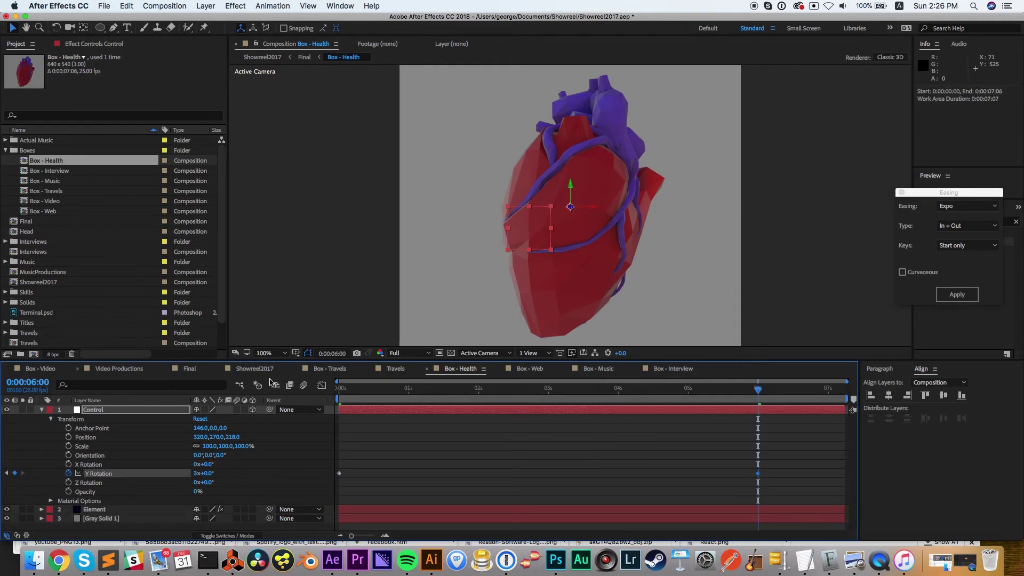
Step: In the Final composition, move the Box - Travels layer down to sit directly above the Box - Health layer
{"action": "left_click", "coordinate": [191, 369]}
{"action": "key", "text": "space"}
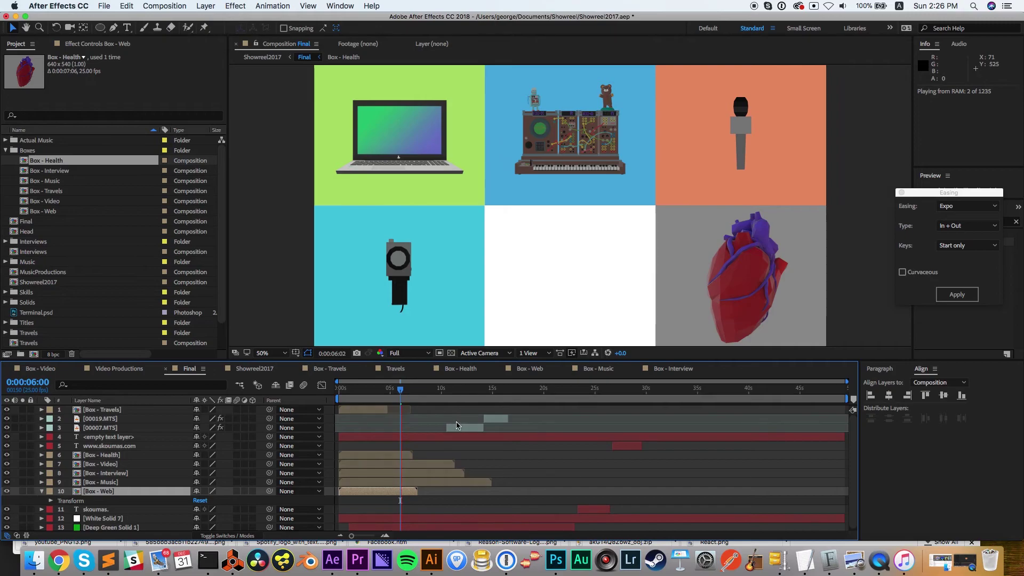
{"action": "key", "text": "space"}
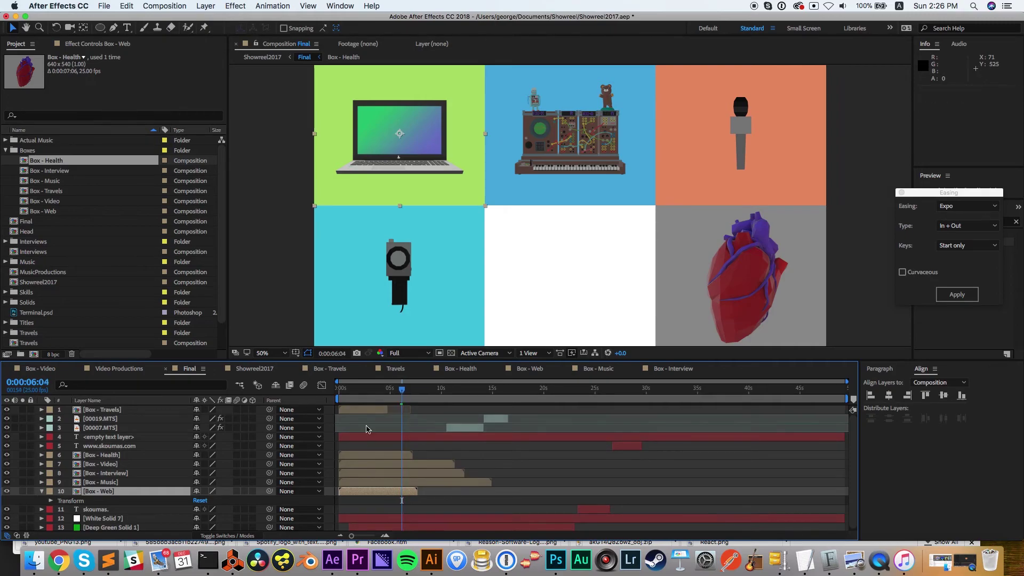
{"action": "left_click", "coordinate": [357, 390]}
{"action": "left_click_drag", "start_coordinate": [107, 410], "coordinate": [148, 455]}
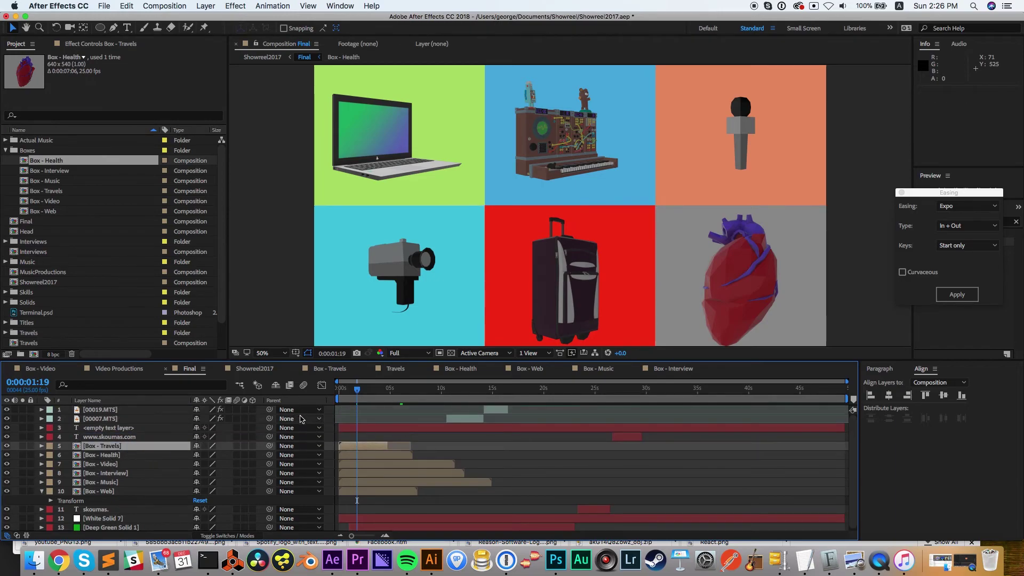
Step: Lower the Final composition's preview resolution to Third and preview the spinning box grid
{"action": "key", "text": "space"}
{"action": "left_click", "coordinate": [410, 353]}
{"action": "left_click", "coordinate": [415, 402]}
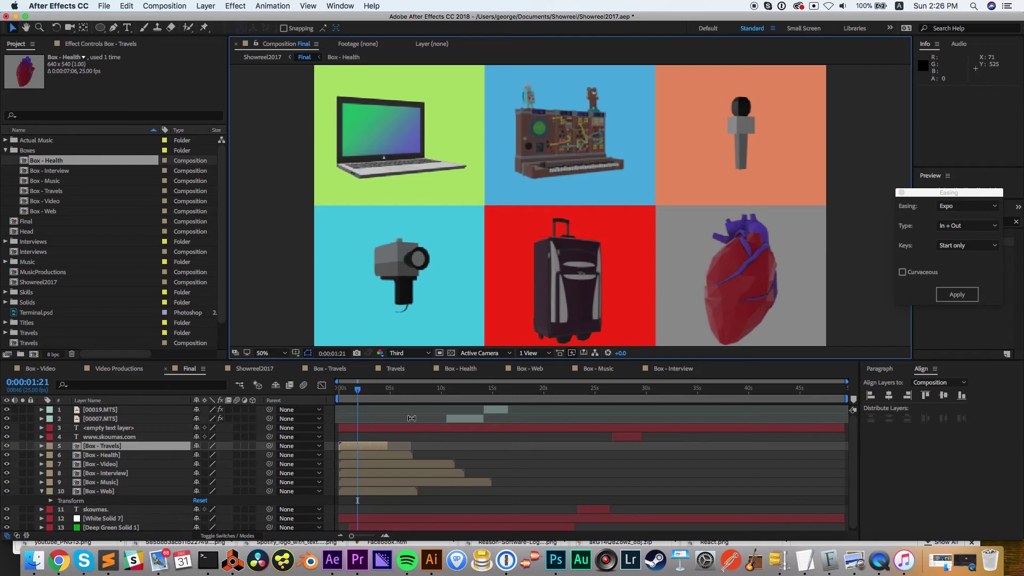
{"action": "key", "text": "space"}
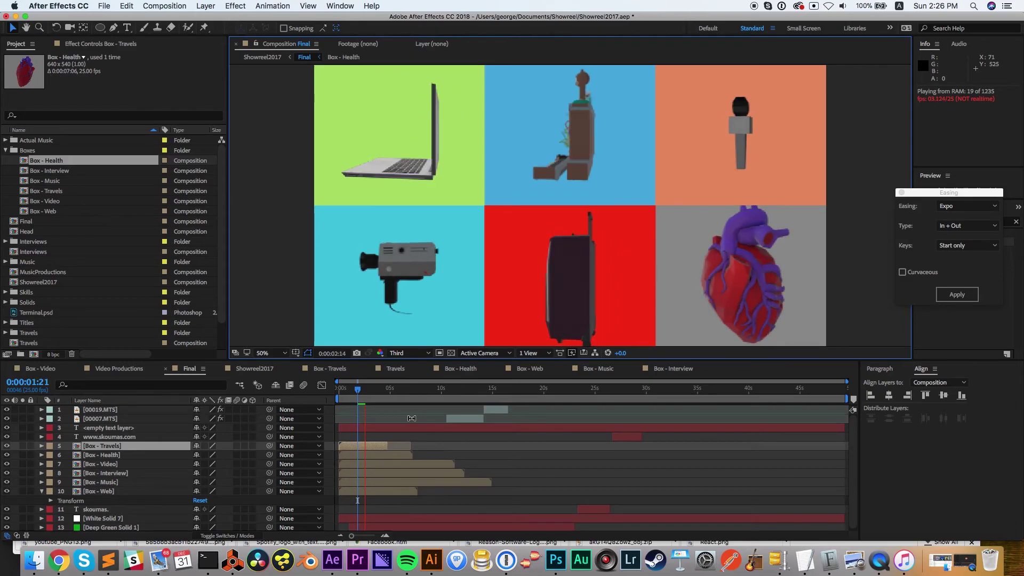
Step: Open Box - Web and push the laptop back by setting its Control layer's Z position to 345
{"action": "left_click", "coordinate": [352, 492]}
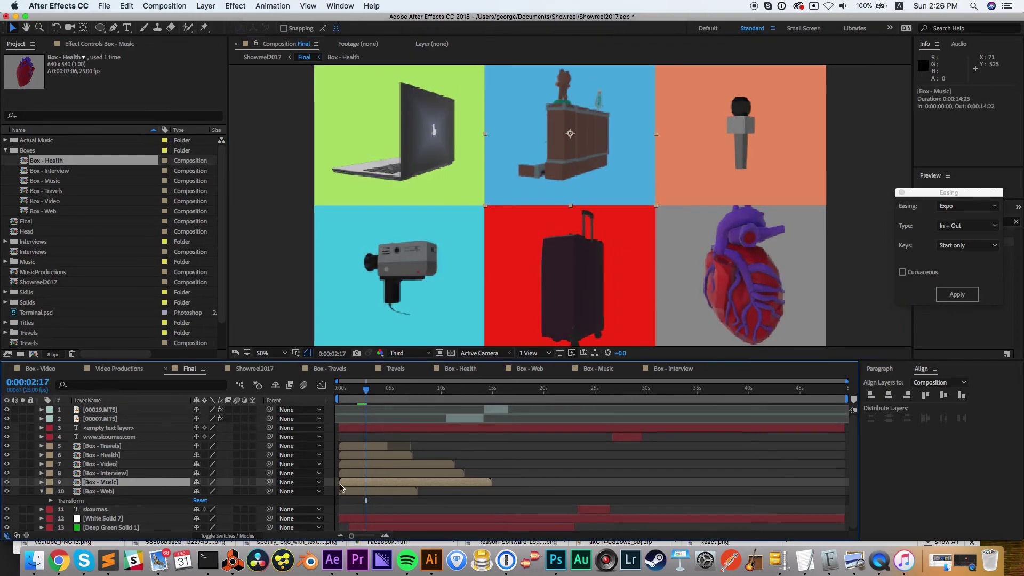
{"action": "double_click", "coordinate": [352, 491]}
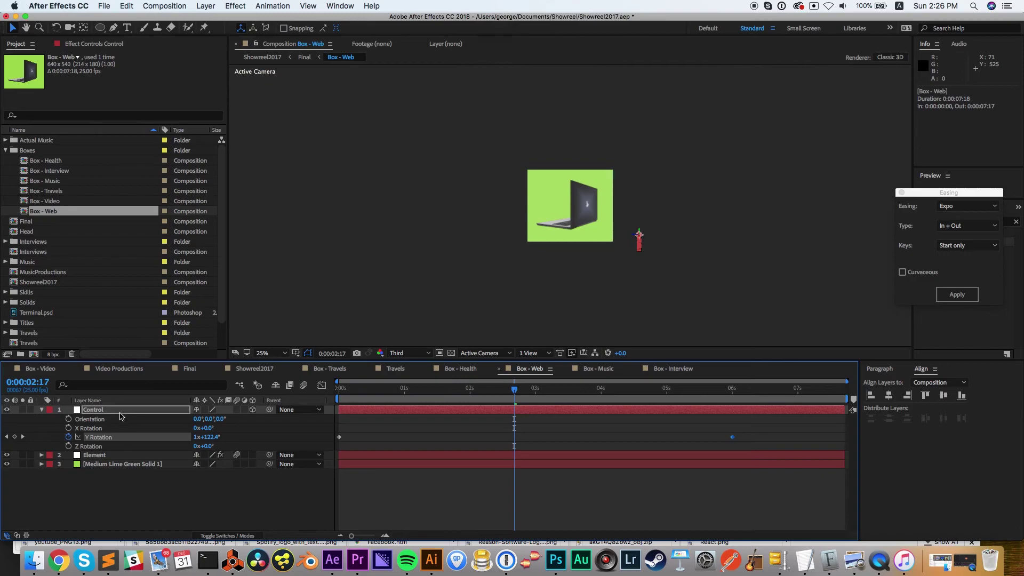
{"action": "left_click", "coordinate": [152, 411]}
{"action": "key", "text": "p"}
{"action": "left_click_drag", "start_coordinate": [234, 422], "coordinate": [304, 419]}
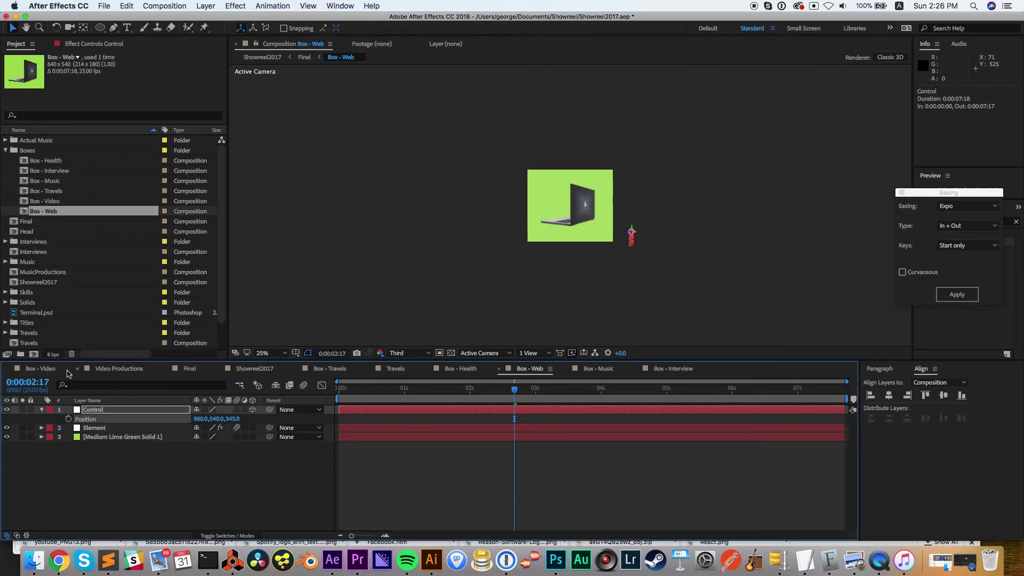
Step: Compare the laptop's size with the heart and the other models in the Final grid
{"action": "left_click", "coordinate": [189, 369]}
{"action": "left_click", "coordinate": [464, 369]}
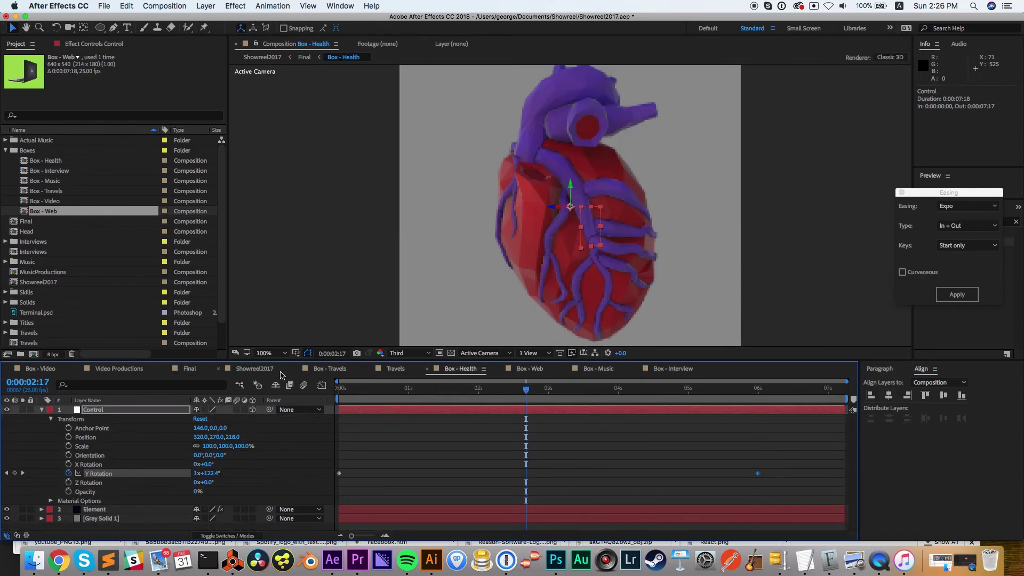
{"action": "left_click", "coordinate": [190, 369]}
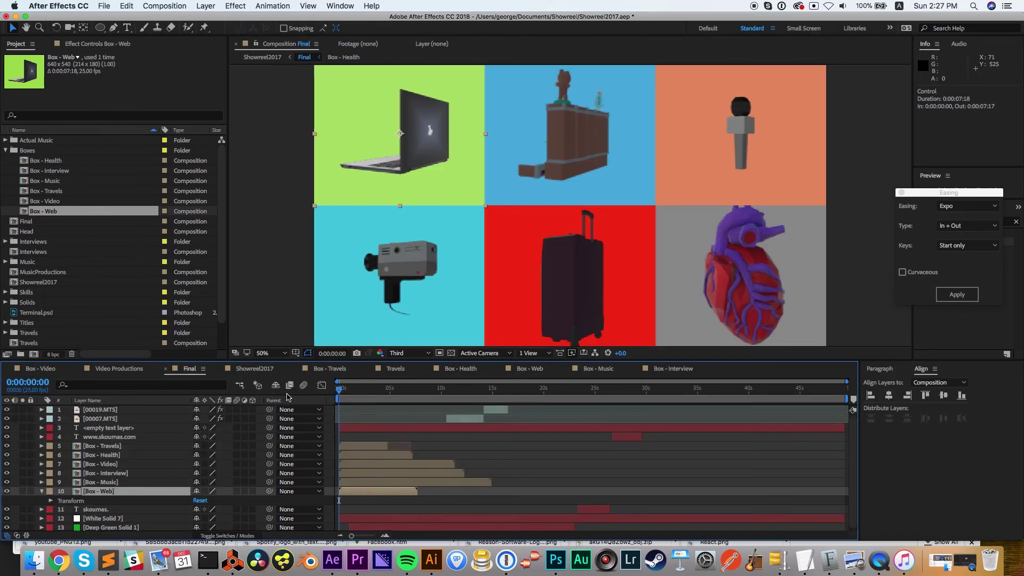
{"action": "left_click", "coordinate": [355, 462]}
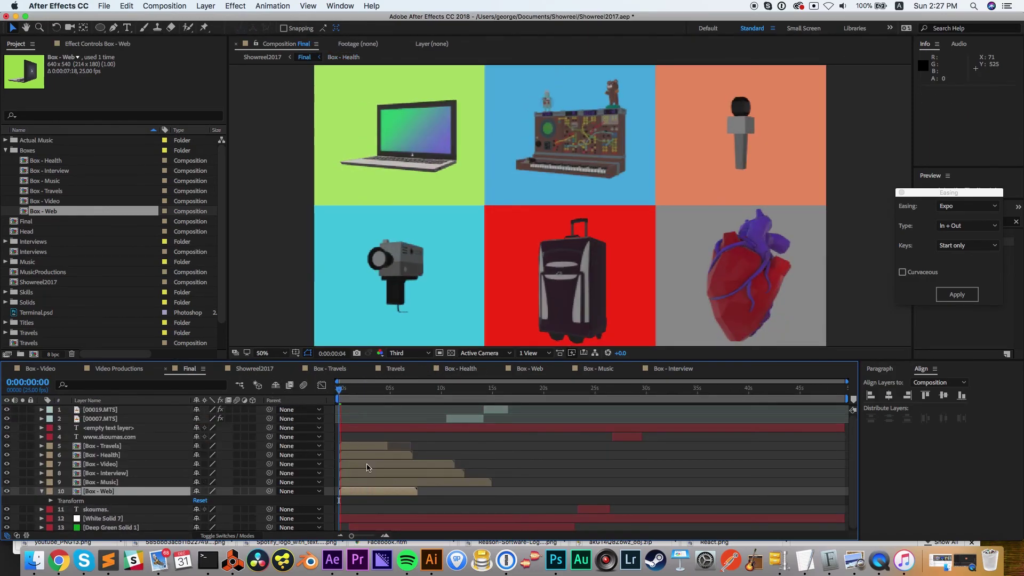
Step: Open Box - Travels and make the suitcase smaller by increasing its Control layer's Z position
{"action": "double_click", "coordinate": [363, 445]}
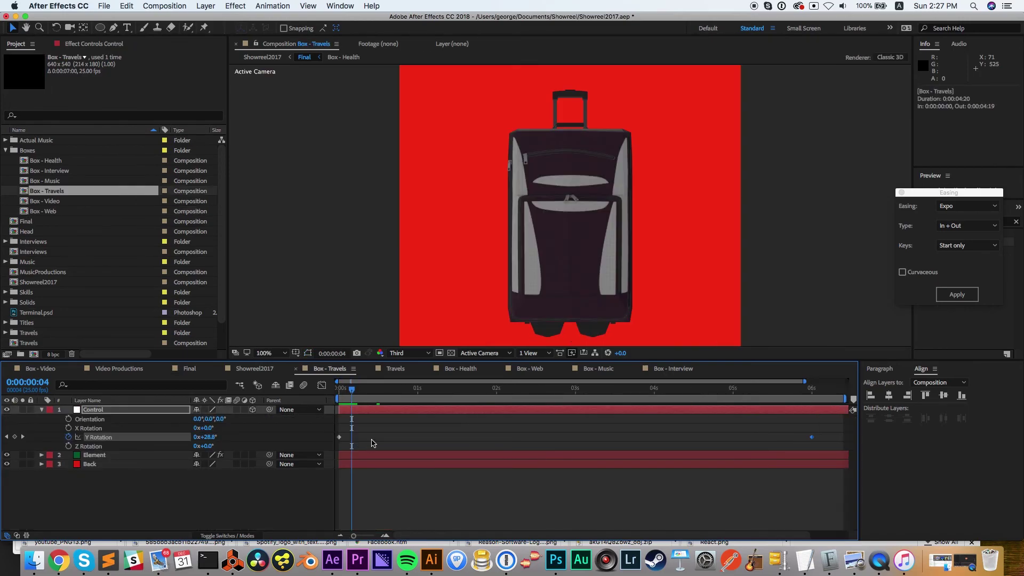
{"action": "left_click", "coordinate": [128, 413]}
{"action": "key", "text": "p"}
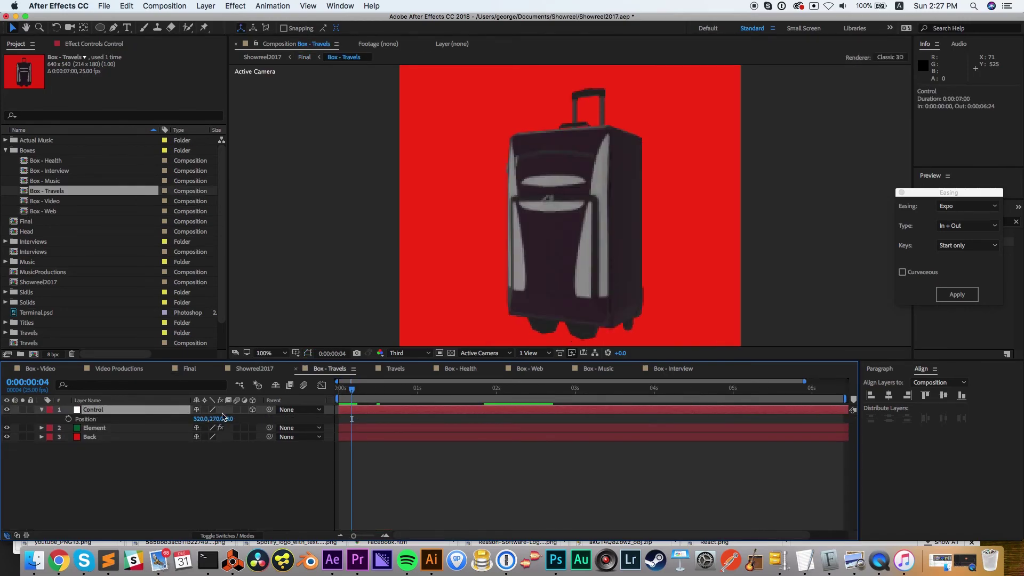
{"action": "left_click_drag", "start_coordinate": [230, 421], "coordinate": [330, 425]}
Step: Extend the Box - Travels layer in the Final composition to its full 7-second length and preview the grid
{"action": "left_click", "coordinate": [189, 370]}
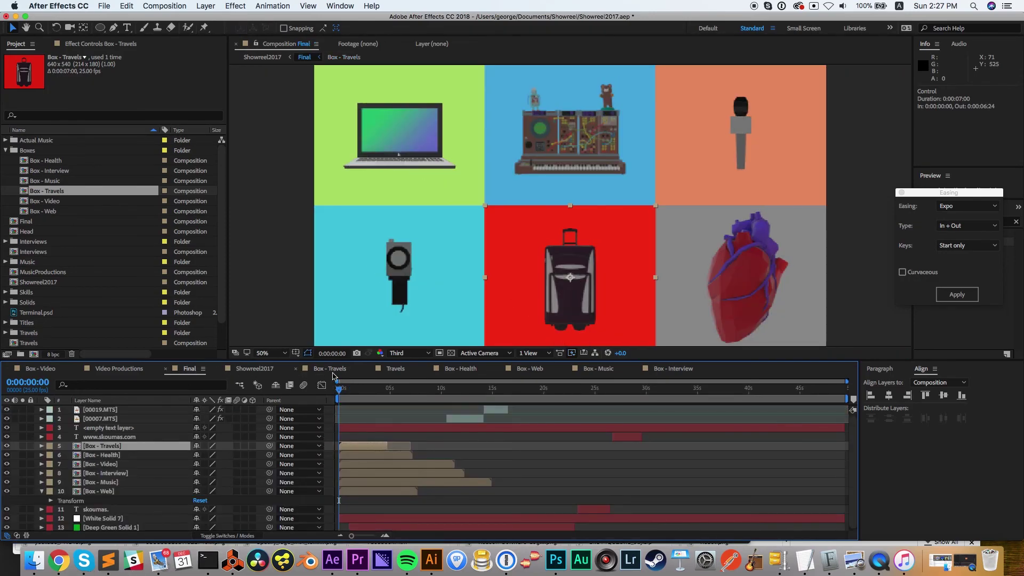
{"action": "left_click_drag", "start_coordinate": [345, 390], "coordinate": [398, 399]}
{"action": "key", "text": "space"}
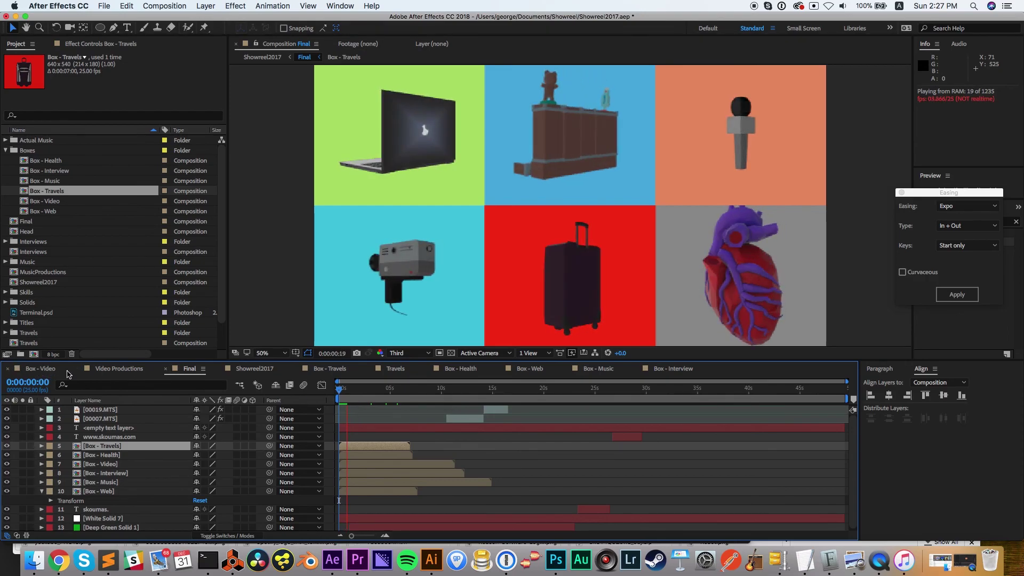
{"action": "key", "text": "space"}
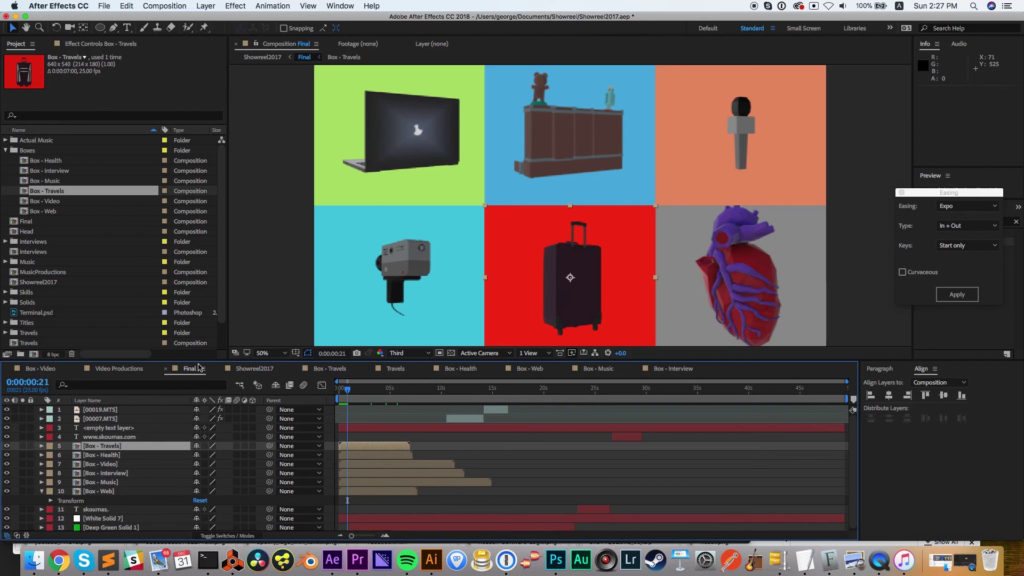
Step: Open the Showreel2017 composition, review the Final section, and play the showreel from the start
{"action": "left_click", "coordinate": [250, 369]}
{"action": "left_click_drag", "start_coordinate": [714, 388], "coordinate": [764, 393]}
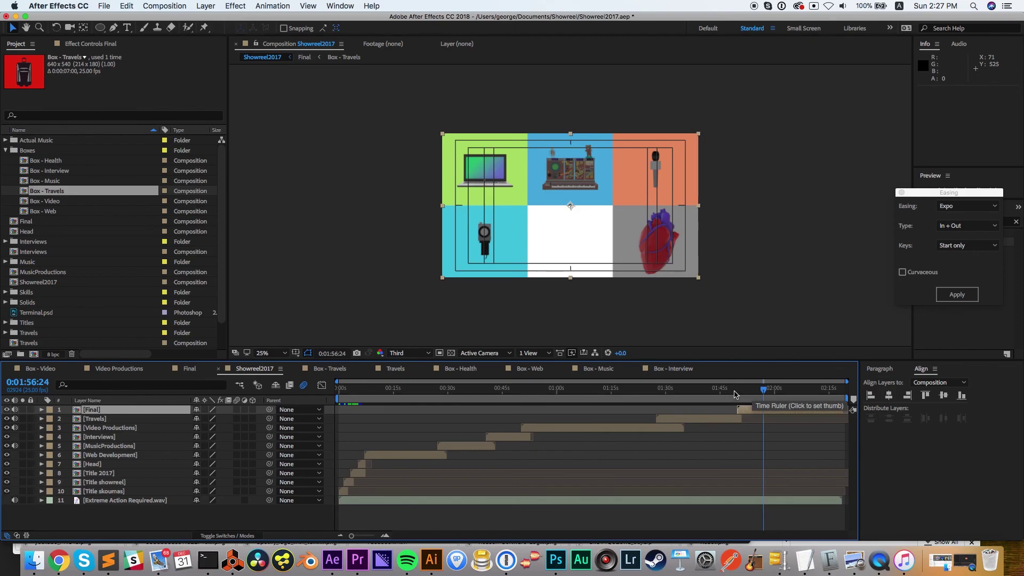
{"action": "left_click", "coordinate": [788, 393]}
{"action": "left_click", "coordinate": [701, 393]}
{"action": "left_click_drag", "start_coordinate": [701, 394], "coordinate": [339, 393]}
{"action": "key", "text": "space"}
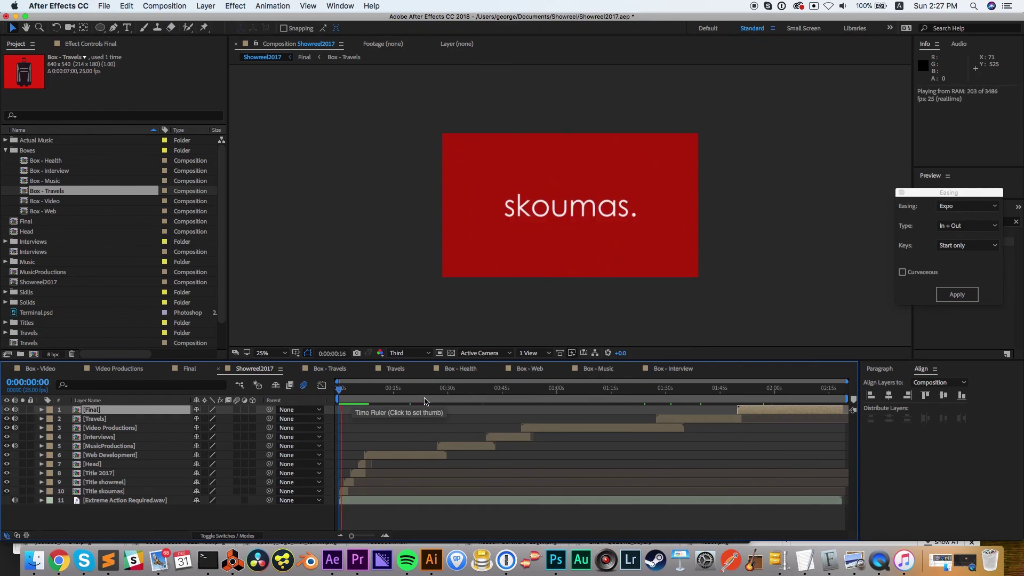